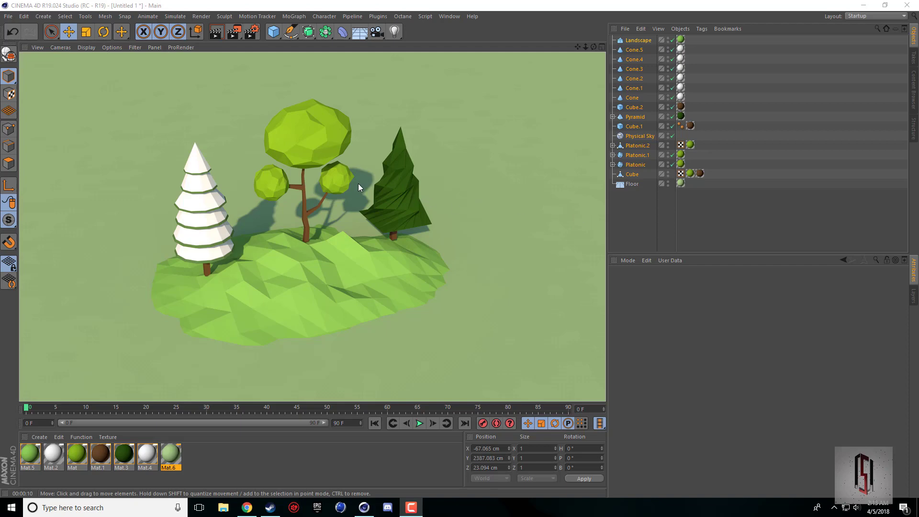
- Create a new empty project
click(14, 17)
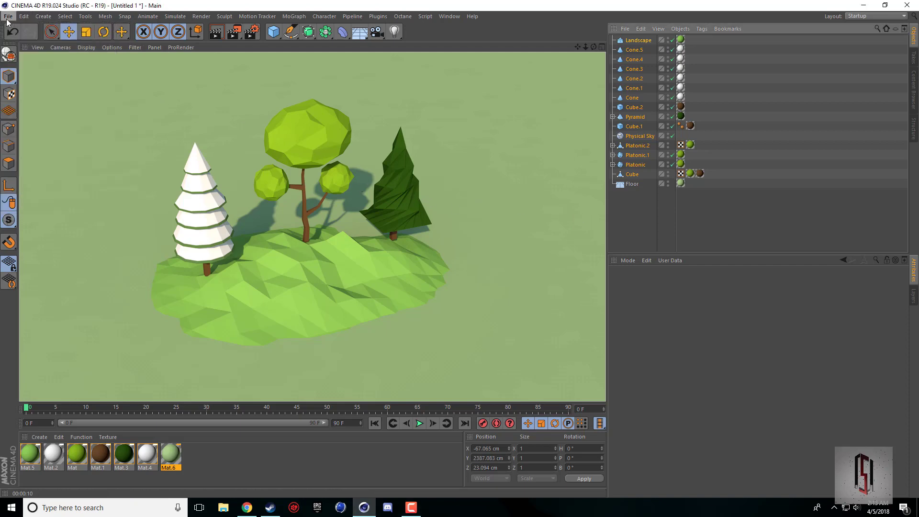
click(18, 29)
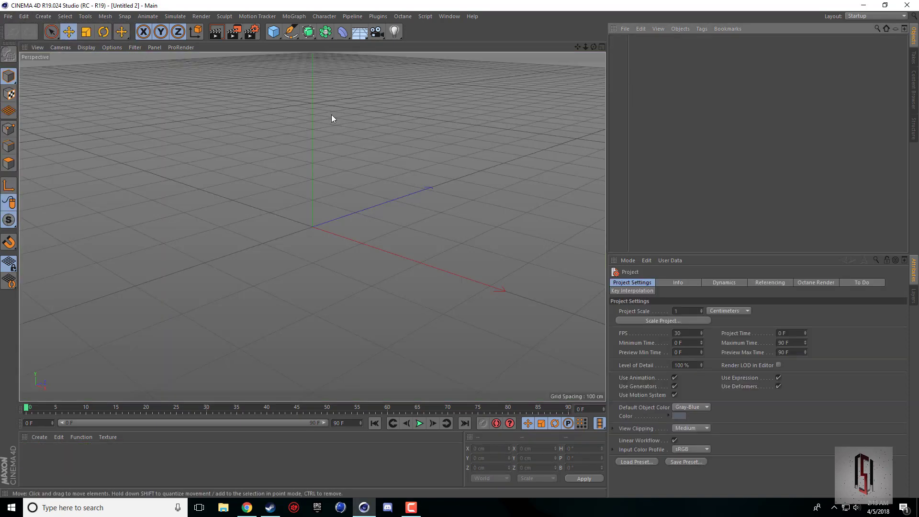
drag(593, 47, 579, 90)
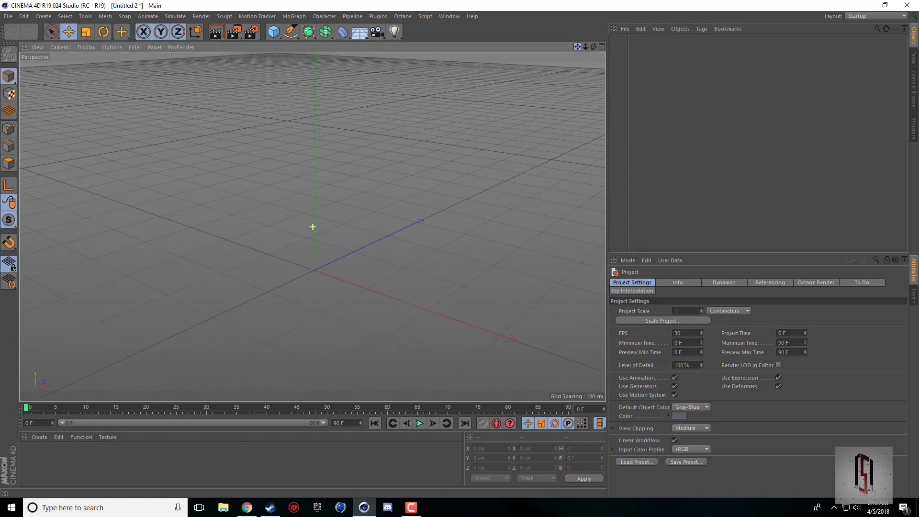
- Look over the finished low-poly tree scene in the Untitled 1 project and return to the Untitled 2 project
click(449, 16)
click(462, 252)
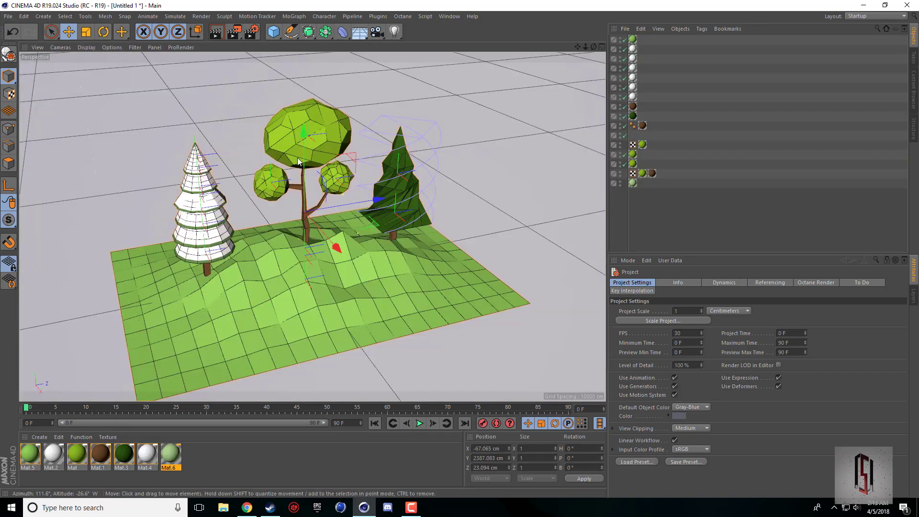
click(447, 17)
click(445, 233)
- Add a 200 cm cube at the origin and set the viewport to shading with lines
click(273, 31)
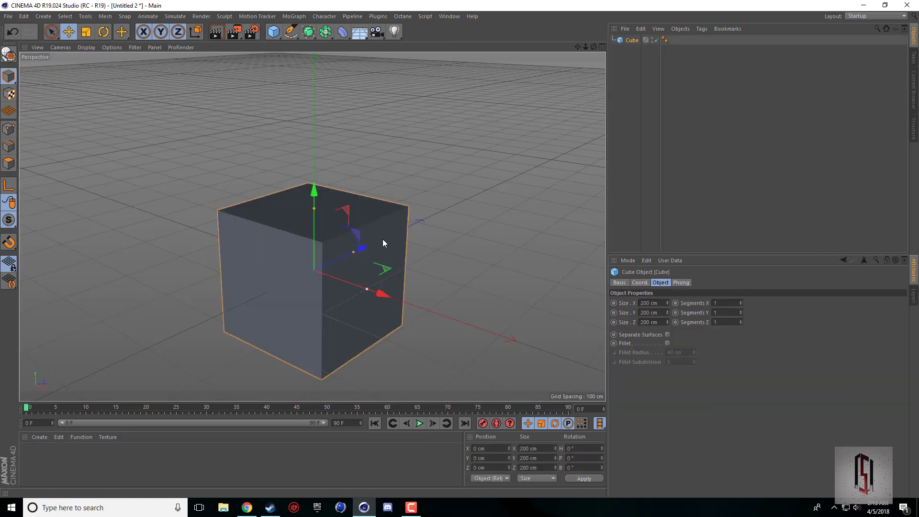
scroll(371, 263, down, 6)
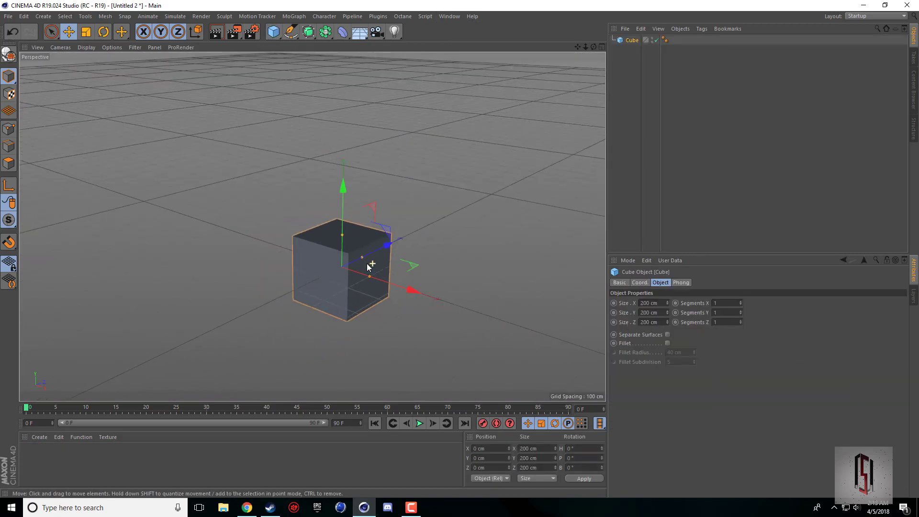
scroll(374, 254, up, 5)
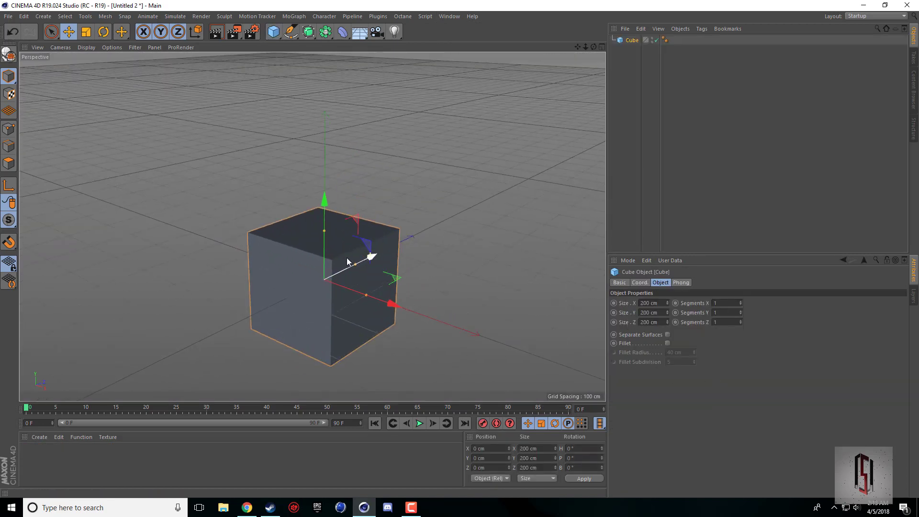
scroll(348, 262, up, 2)
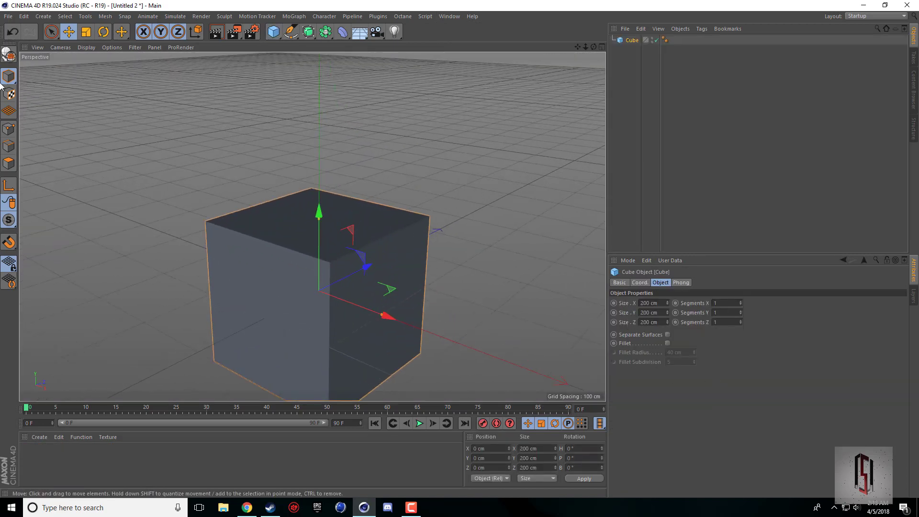
click(87, 47)
click(113, 71)
scroll(287, 273, down, 2)
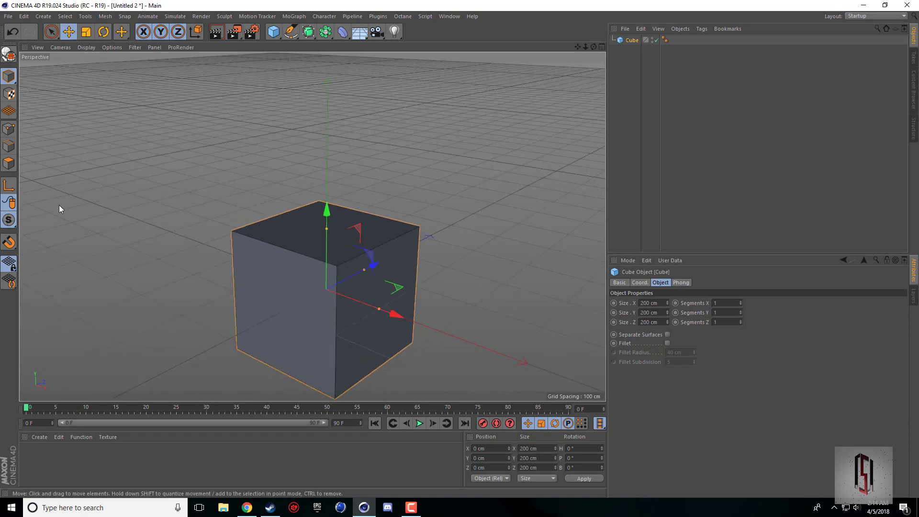
- Make the cube editable and raise its top polygon along the vertical axis to a Y position of about 285 cm
key(c)
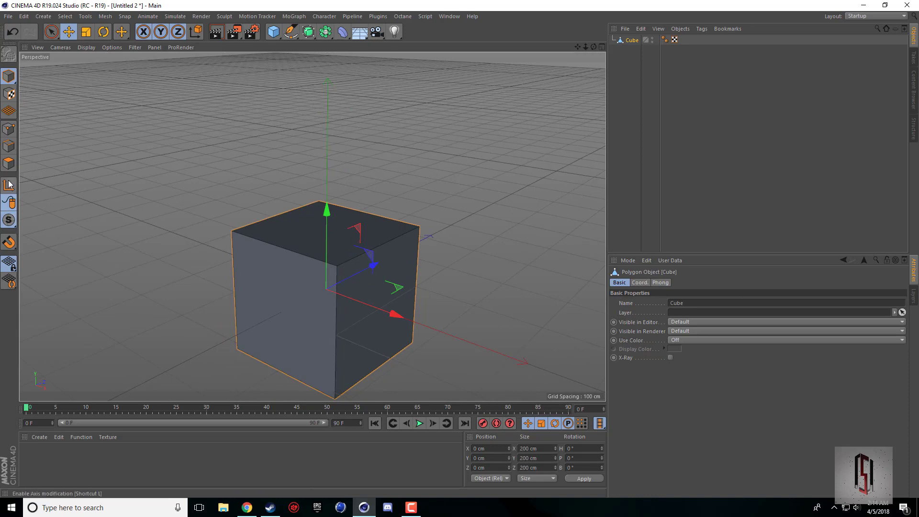
click(8, 163)
click(325, 249)
scroll(514, 259, down, 1)
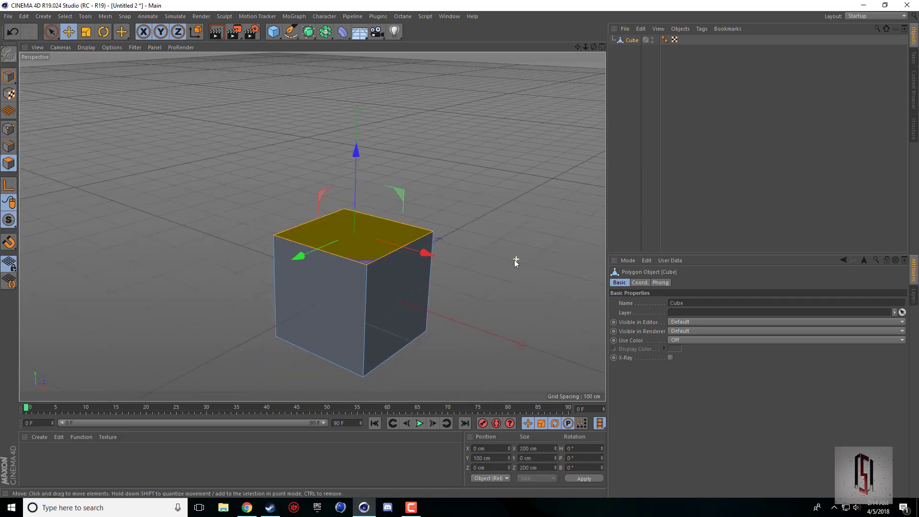
scroll(515, 259, down, 1)
drag(577, 47, 518, 74)
scroll(458, 168, down, 3)
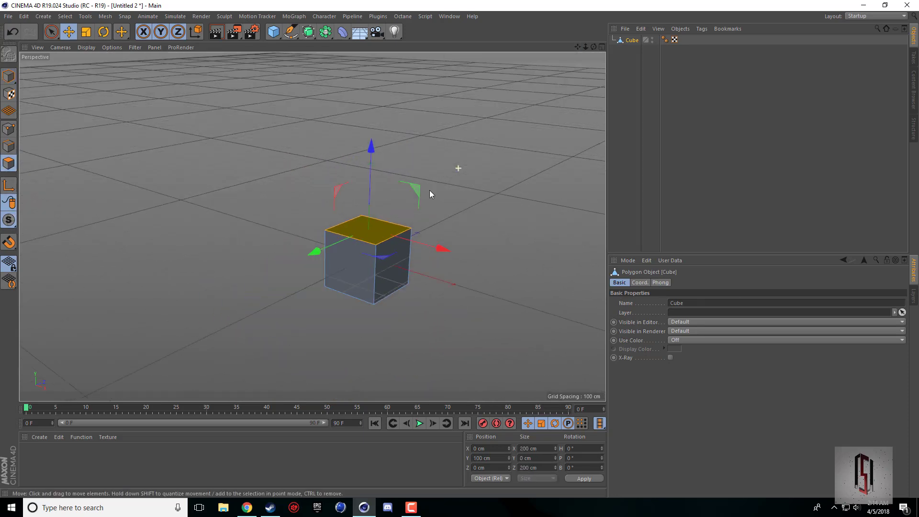
scroll(430, 191, down, 1)
drag(578, 48, 514, 102)
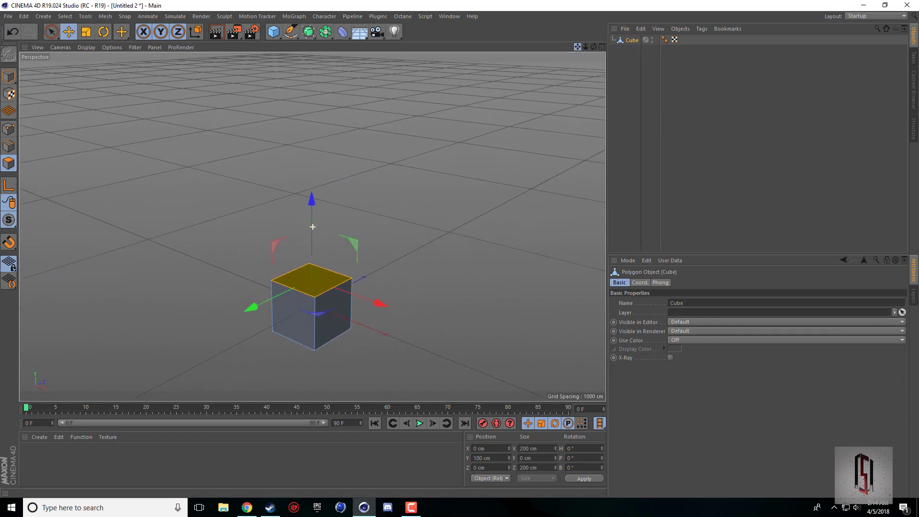
scroll(313, 227, up, 3)
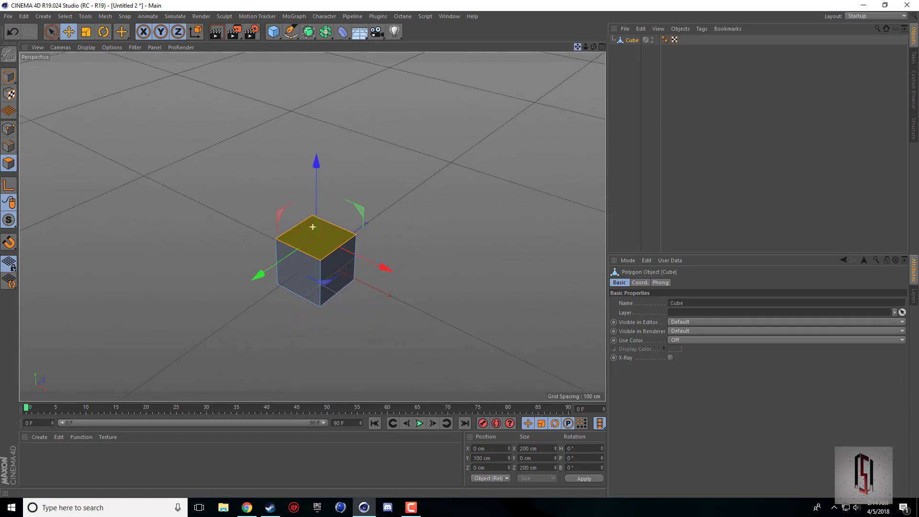
drag(314, 197, 323, 142)
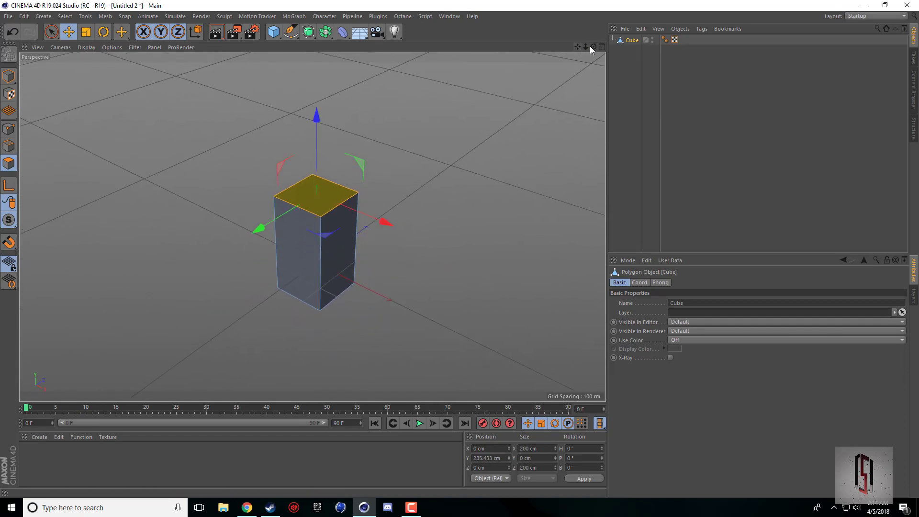
- Scale the block's top polygon down to about 166 cm to taper the trunk base
drag(592, 48, 563, 74)
click(86, 32)
drag(188, 138, 143, 125)
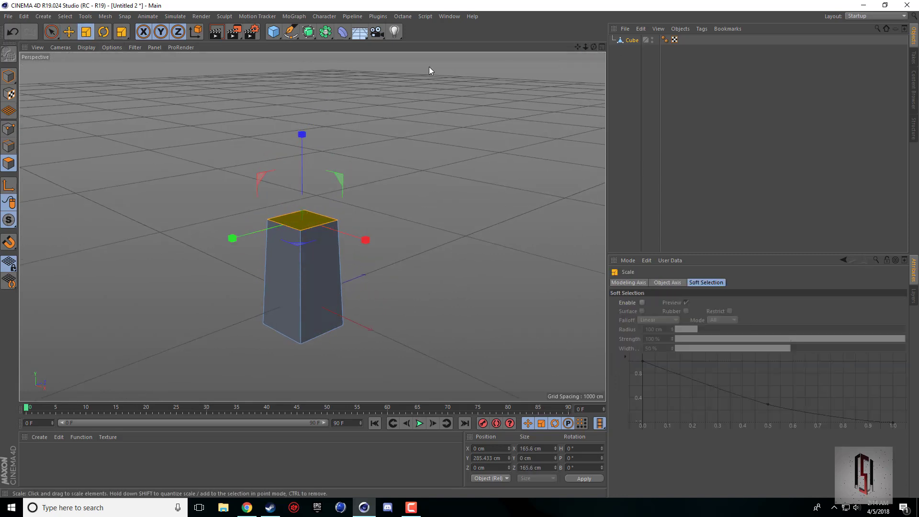
- Extrude the trunk's top polygon upward by 695 cm
right_click(165, 229)
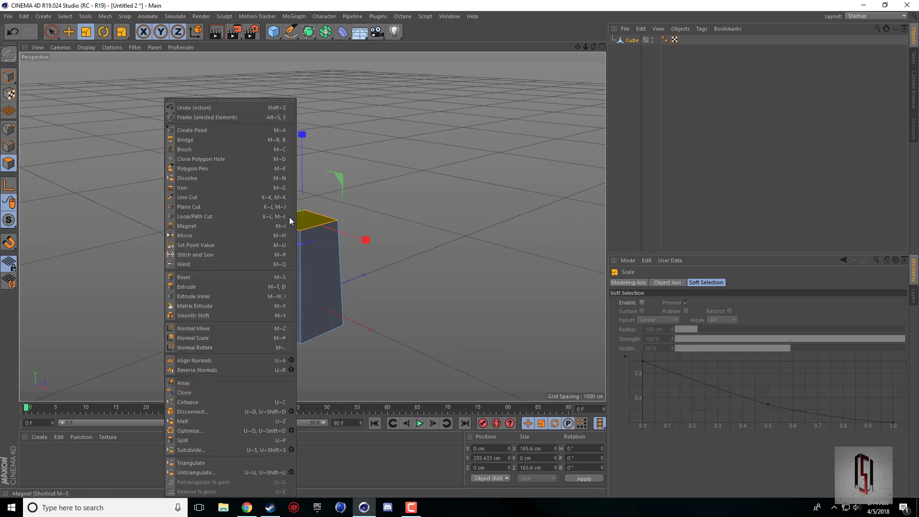
click(235, 279)
right_click(314, 282)
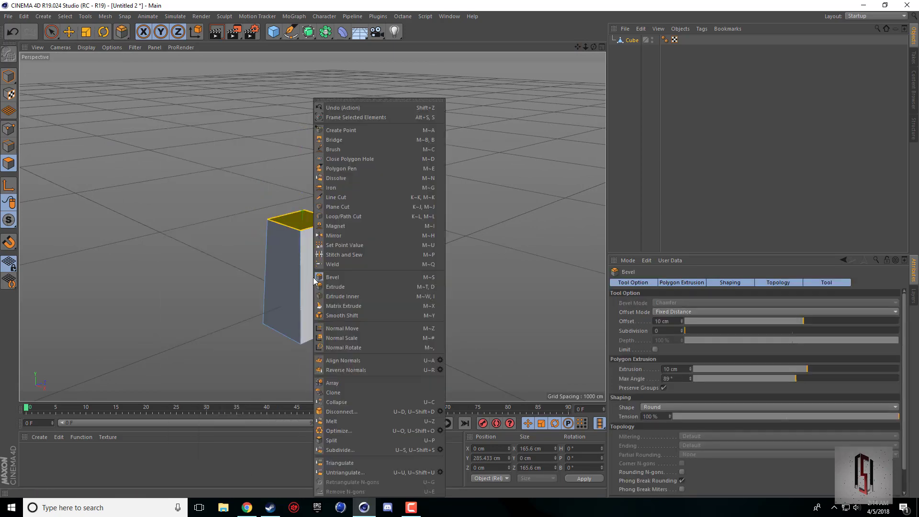
click(337, 286)
drag(337, 287, 604, 281)
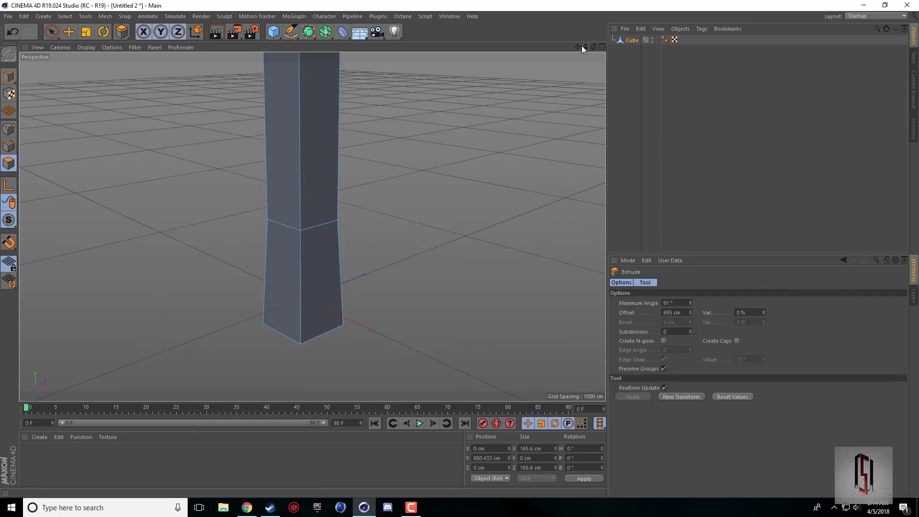
- Scale the trunk's top polygon down to about 127 cm and tilt it a few degrees
drag(585, 47, 441, 67)
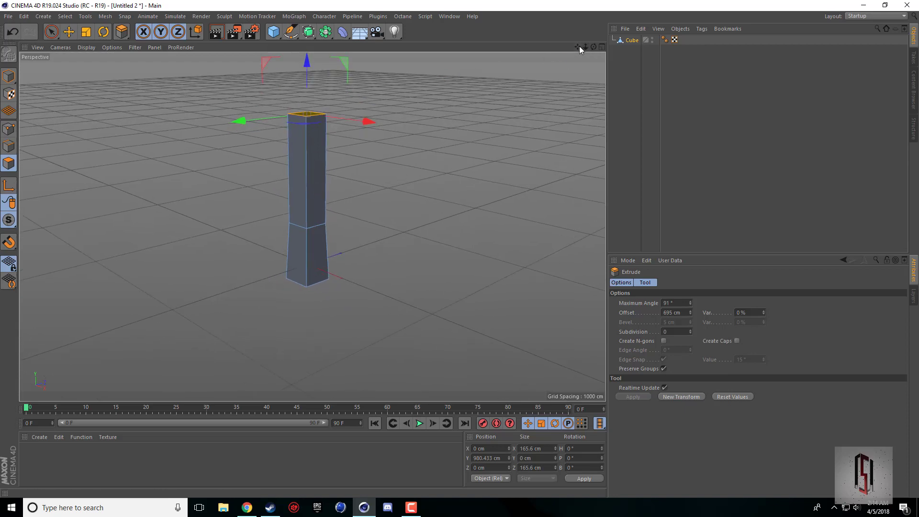
drag(577, 47, 492, 73)
click(87, 34)
drag(107, 106, 63, 102)
click(104, 33)
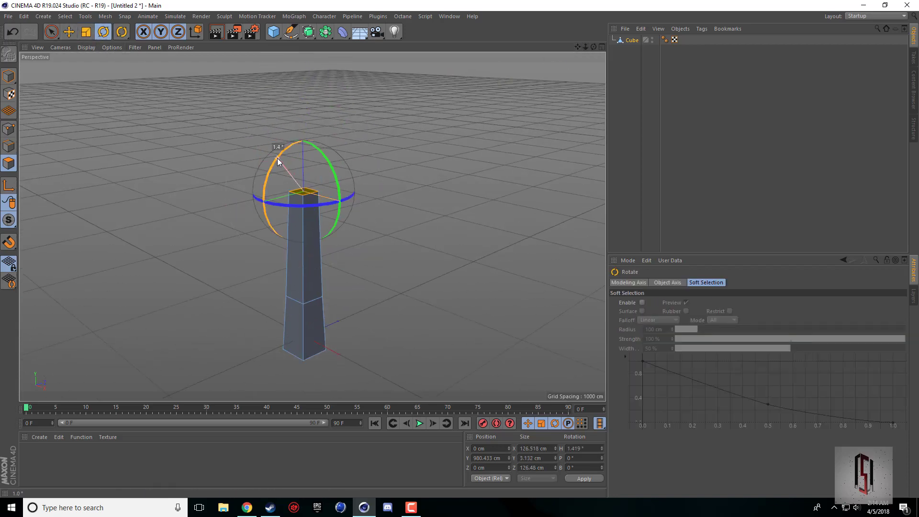
drag(277, 158, 274, 161)
- Extrude the tilted top polygon by 781 cm to form a leaning trunk section
right_click(265, 157)
click(300, 286)
drag(306, 282, 551, 79)
- Scale the leaning section's top polygon down to about 89 cm and rotate it back to nearly level
drag(593, 47, 551, 89)
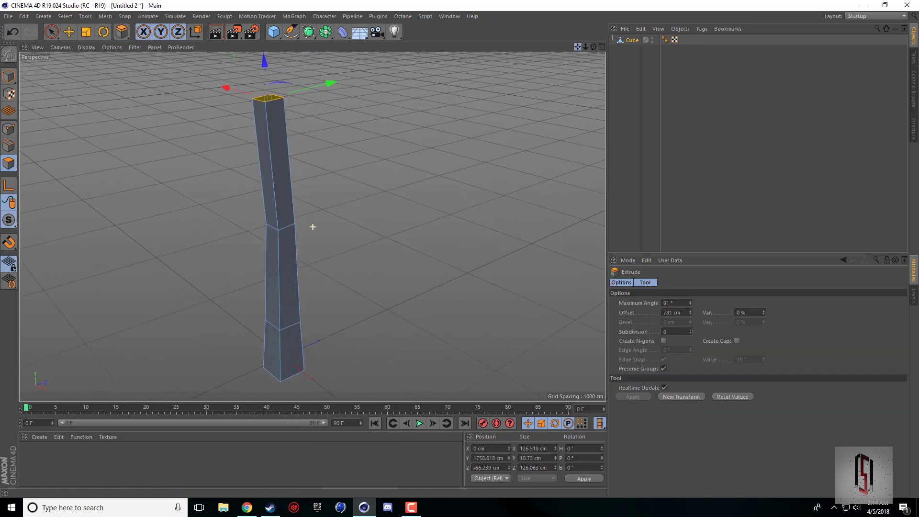
click(91, 34)
drag(118, 83, 53, 136)
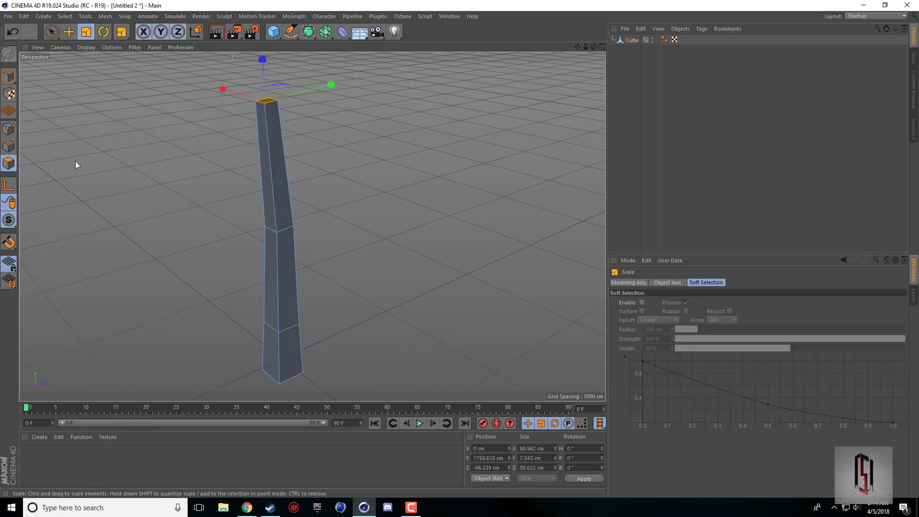
click(103, 32)
drag(279, 67, 258, 73)
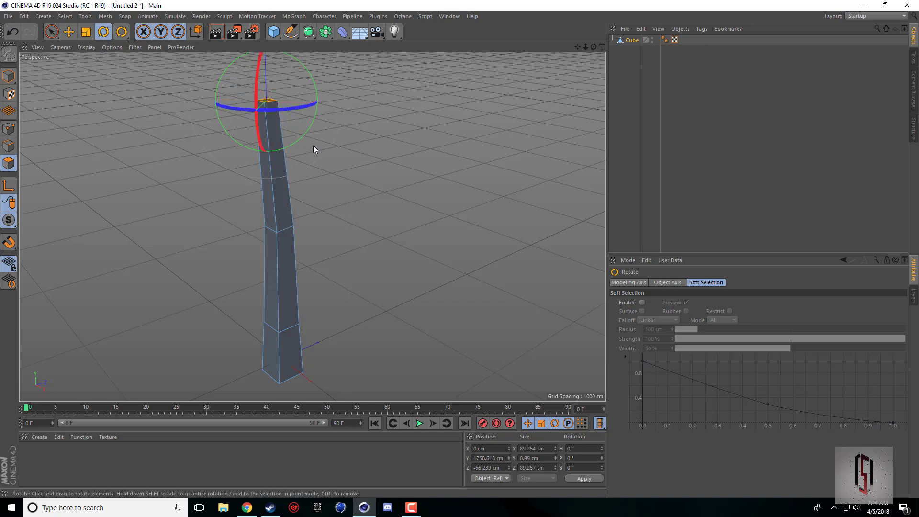
- Extrude the top polygon by 571 cm and scale the new end down to about 58 cm
right_click(312, 145)
click(334, 287)
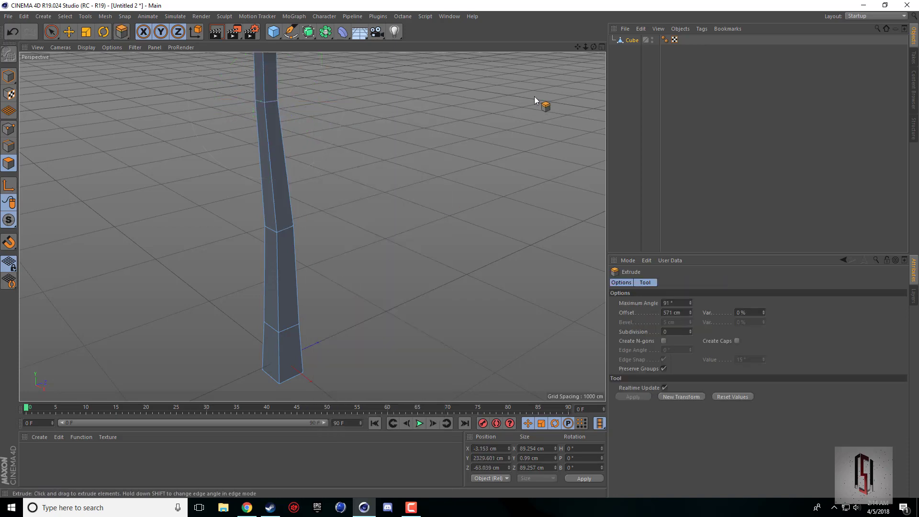
drag(578, 47, 550, 115)
scroll(479, 107, down, 3)
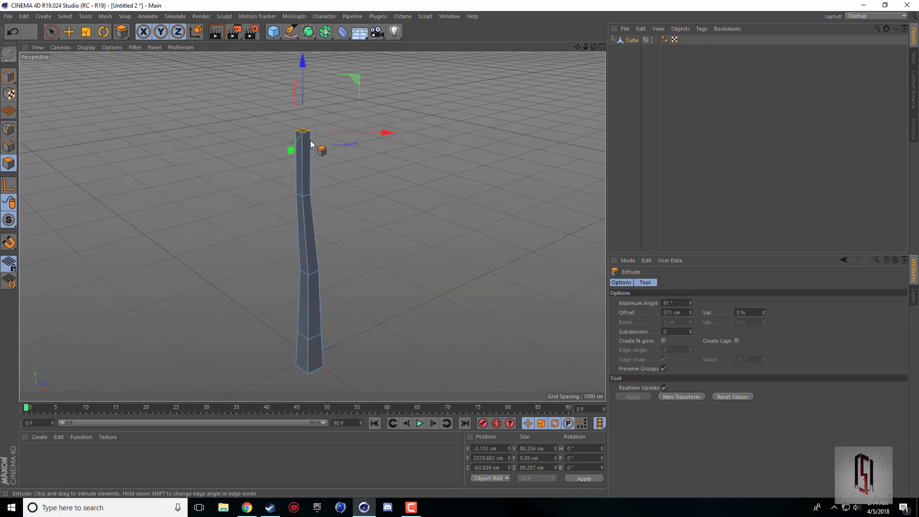
click(86, 32)
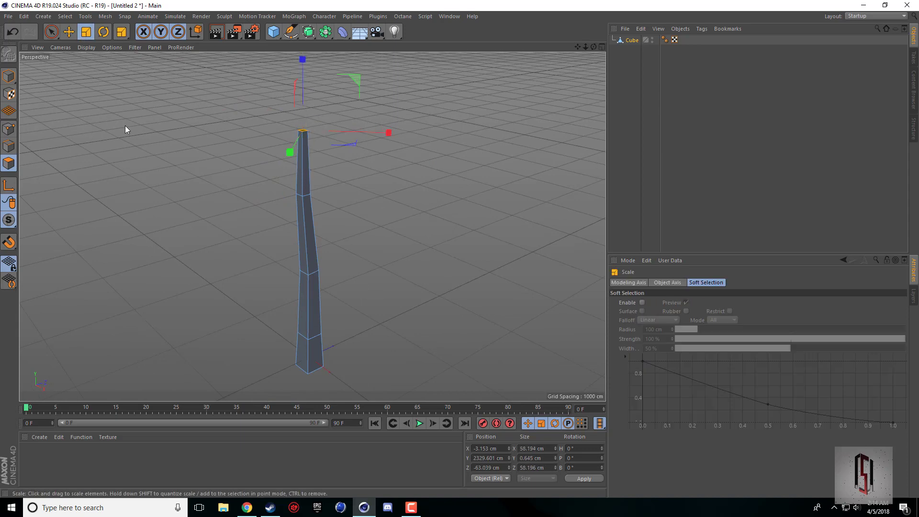
- Extrude the narrowed top polygon by 784 cm to form the last trunk section
right_click(124, 128)
click(151, 295)
drag(150, 296, 182, 296)
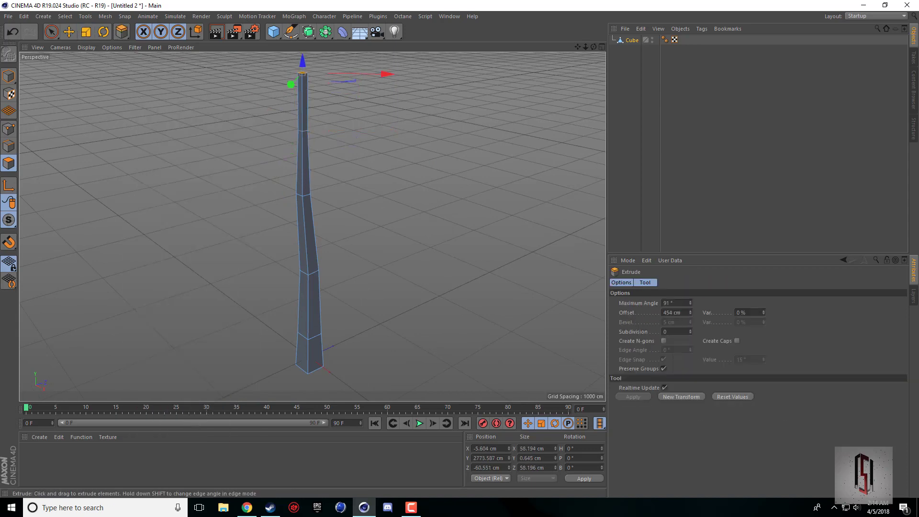
drag(330, 189, 370, 188)
- Shift the trunk's tip sideways to about X -31 cm, Z 53 cm and scale it down to about 26 cm
drag(577, 46, 563, 121)
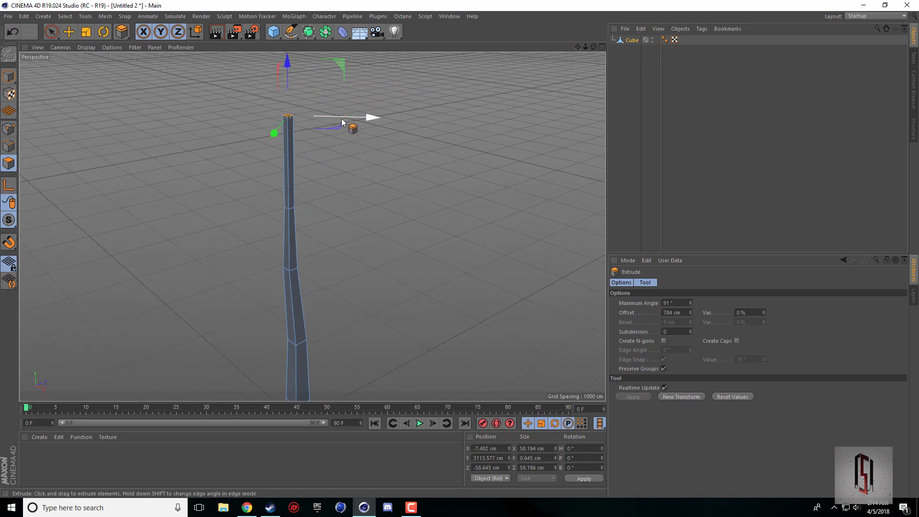
drag(342, 122, 284, 130)
click(86, 32)
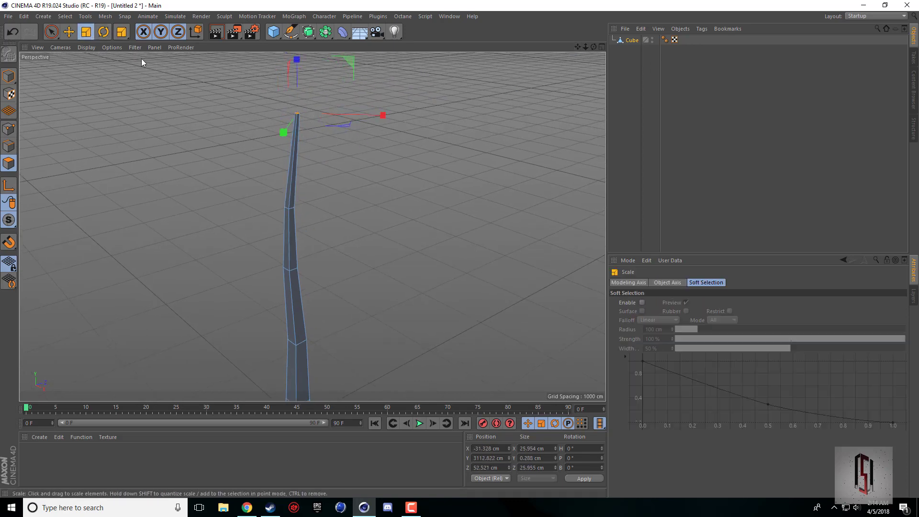
- Examine the whole trunk in model mode, both deselected and selected, from several angles
click(9, 76)
click(69, 31)
click(538, 95)
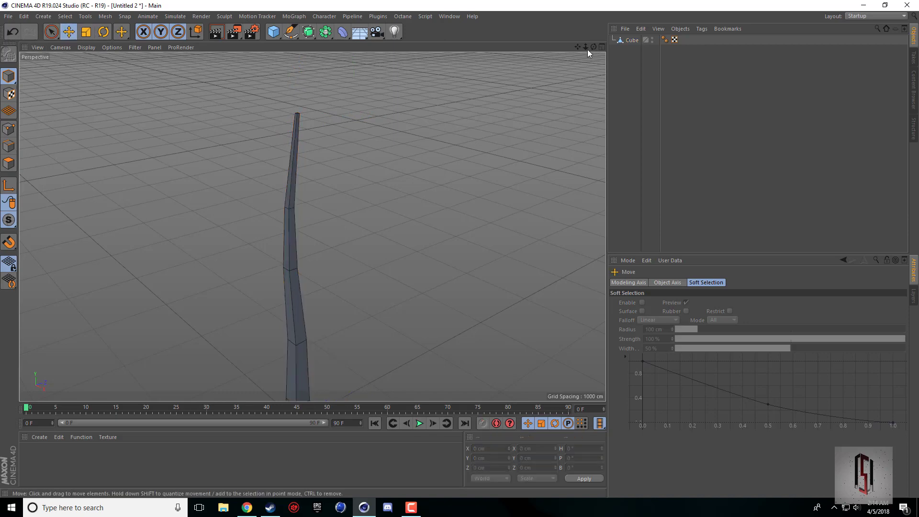
drag(577, 47, 552, 4)
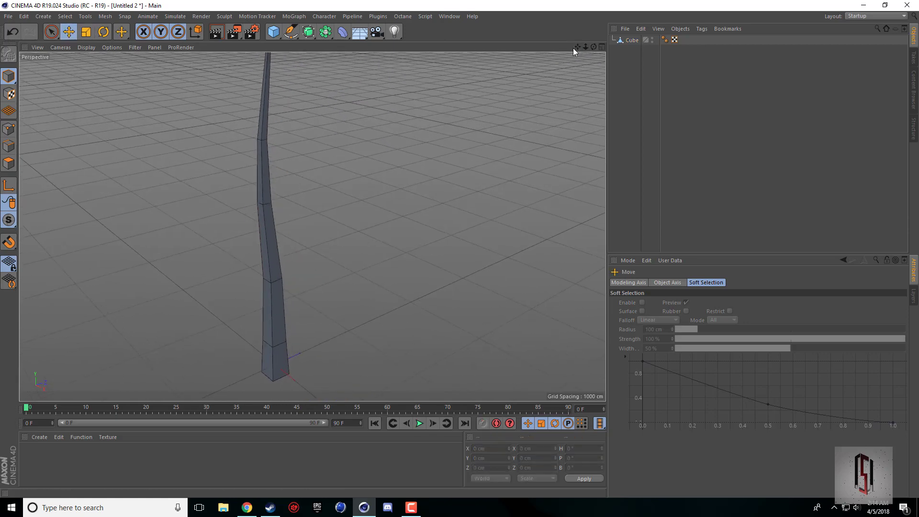
scroll(583, 55, down, 2)
drag(577, 47, 651, 51)
click(639, 40)
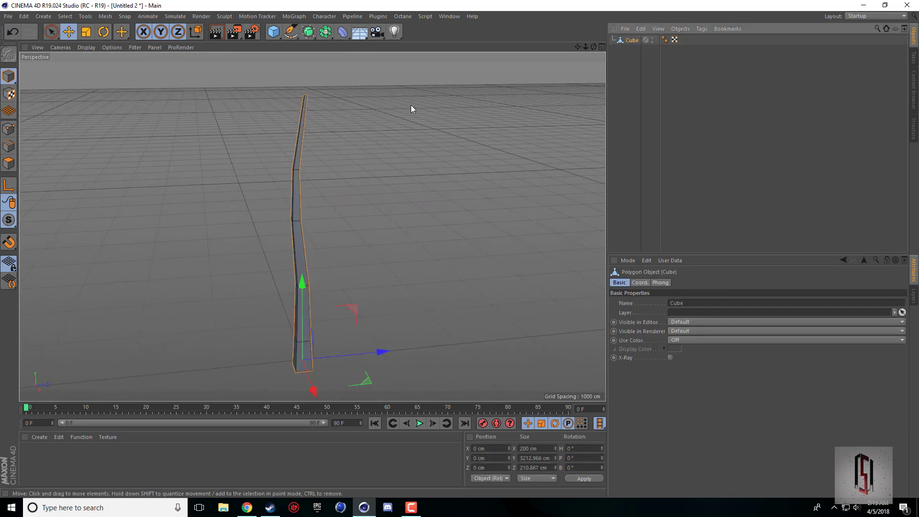
mouse_move(594, 46)
mouse_down()
mouse_move(599, 64)
mouse_move(593, 50)
mouse_up()
- Add two closely spaced loop cuts around the trunk's middle section, at offsets of about 72 % and 77 %
click(65, 17)
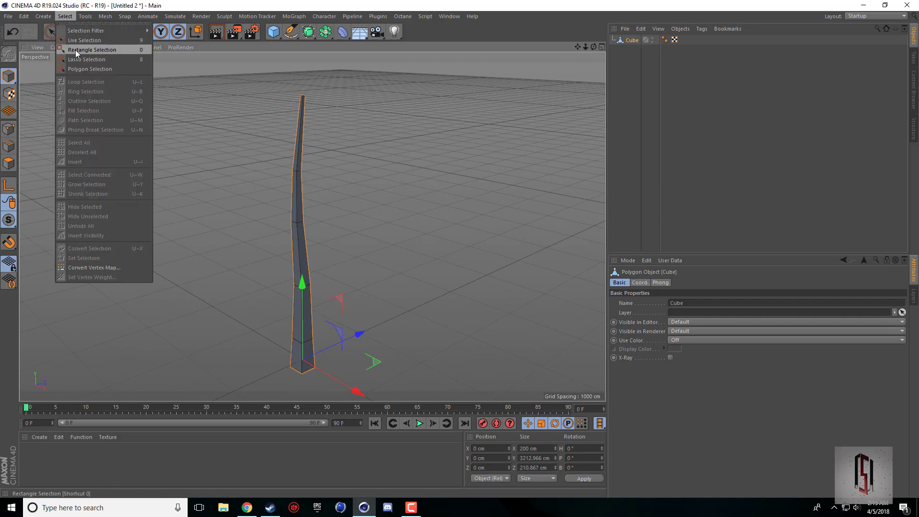
click(7, 159)
click(7, 162)
right_click(173, 317)
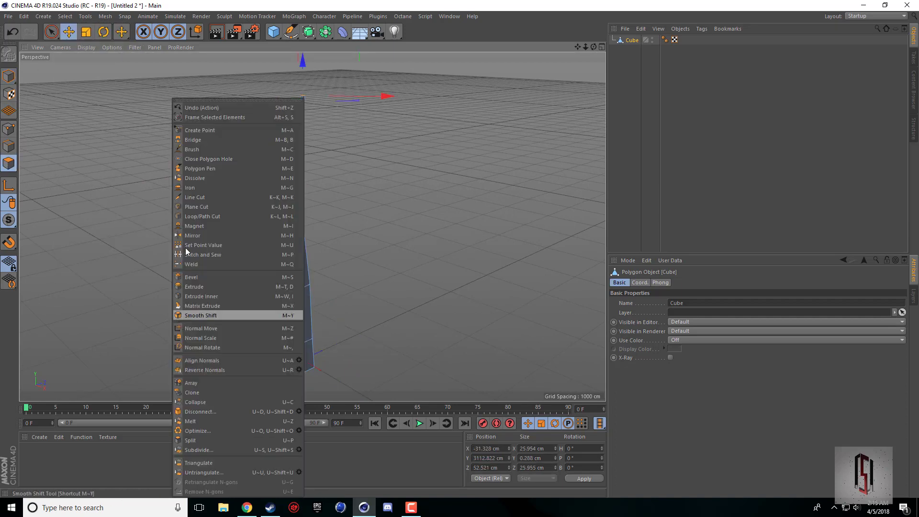
click(199, 217)
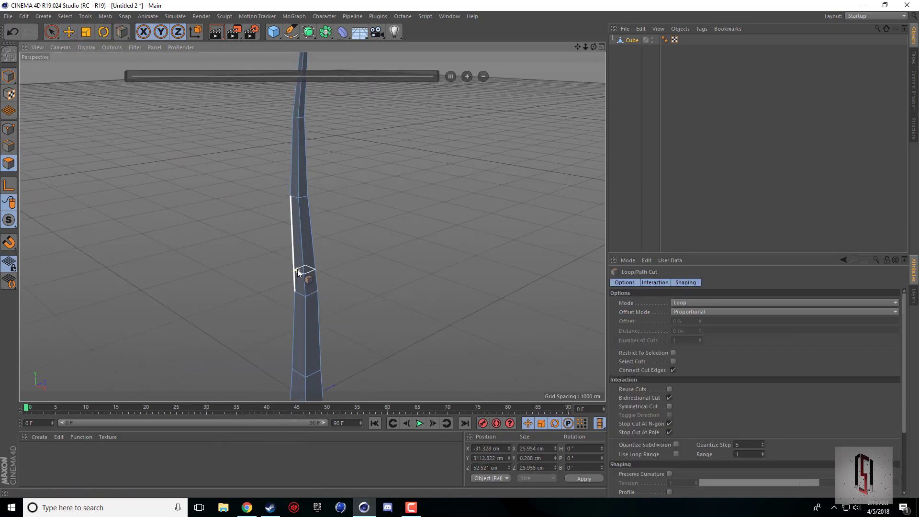
scroll(298, 270, up, 2)
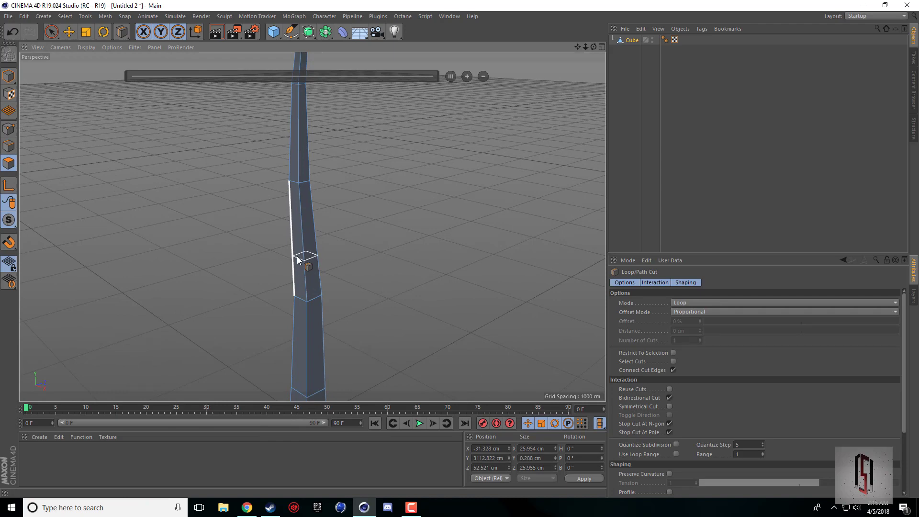
middle_click(296, 260)
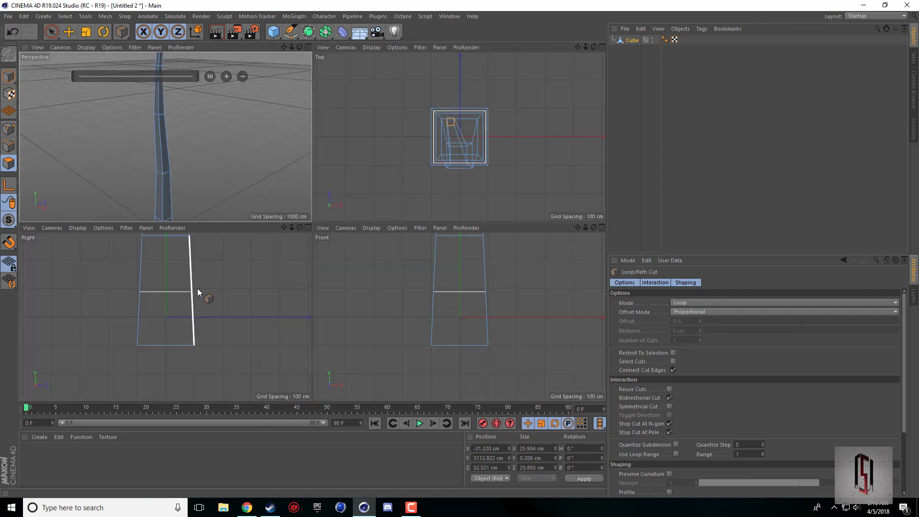
alt+middle_drag(207, 306, 208, 323)
scroll(207, 324, down, 6)
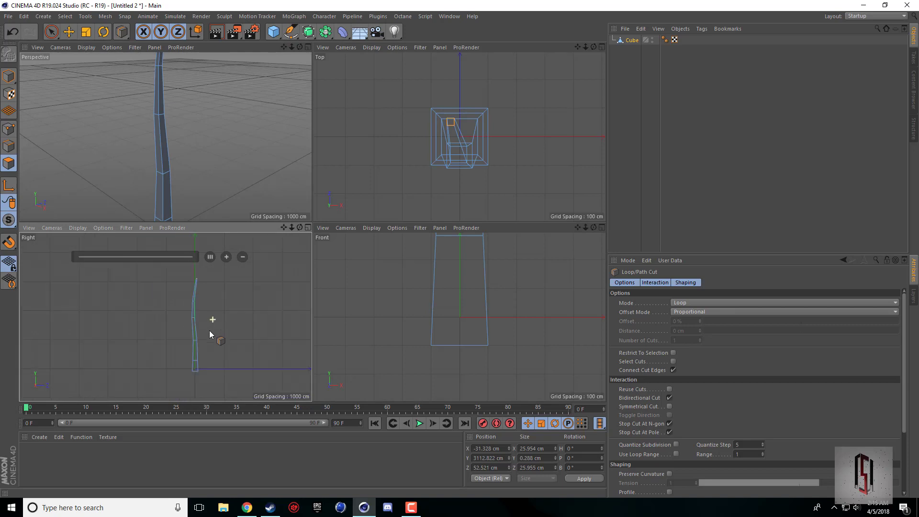
scroll(201, 332, up, 8)
scroll(166, 337, up, 2)
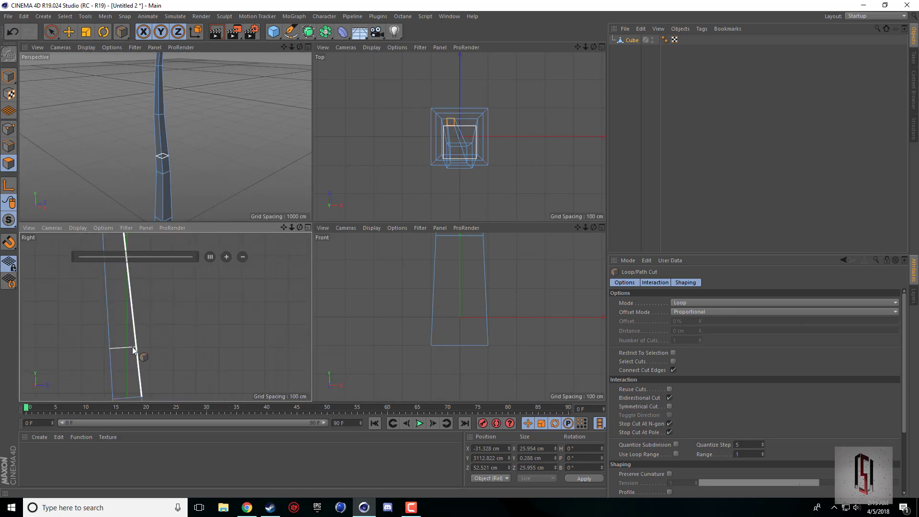
click(132, 347)
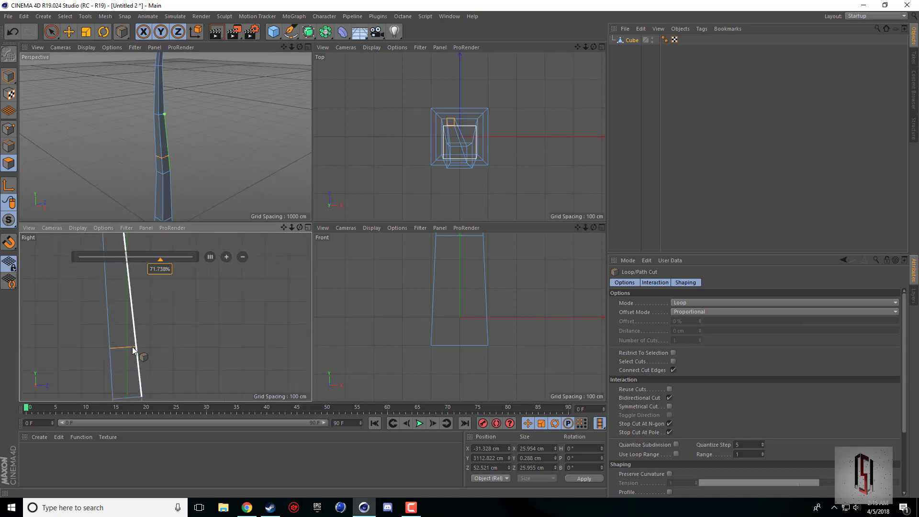
click(132, 319)
- Add two loop cuts in the next trunk section up, at offsets of about 73 % and 84 %
scroll(204, 124, down, 3)
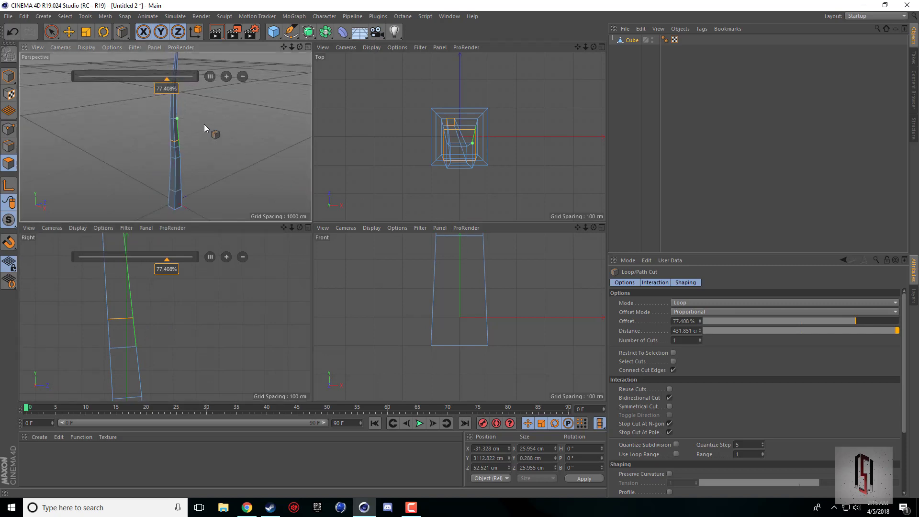
scroll(173, 269, down, 5)
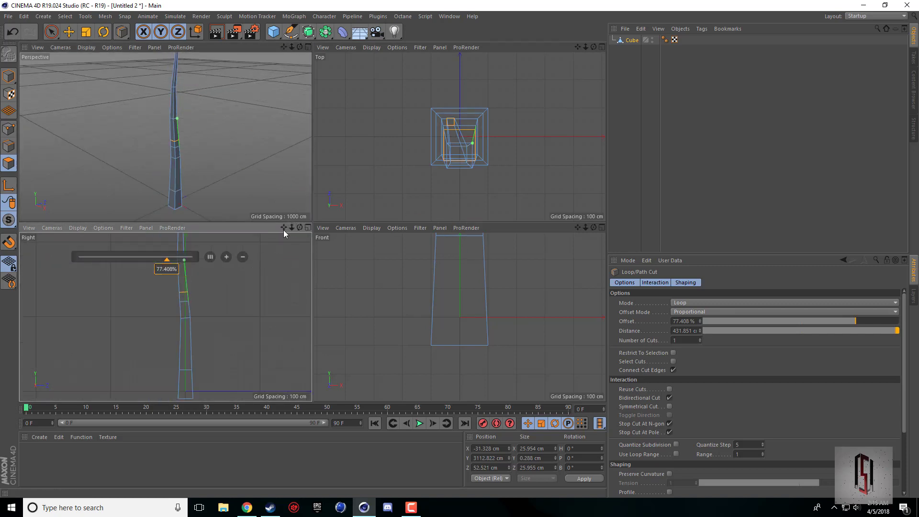
drag(283, 228, 292, 313)
scroll(220, 309, up, 4)
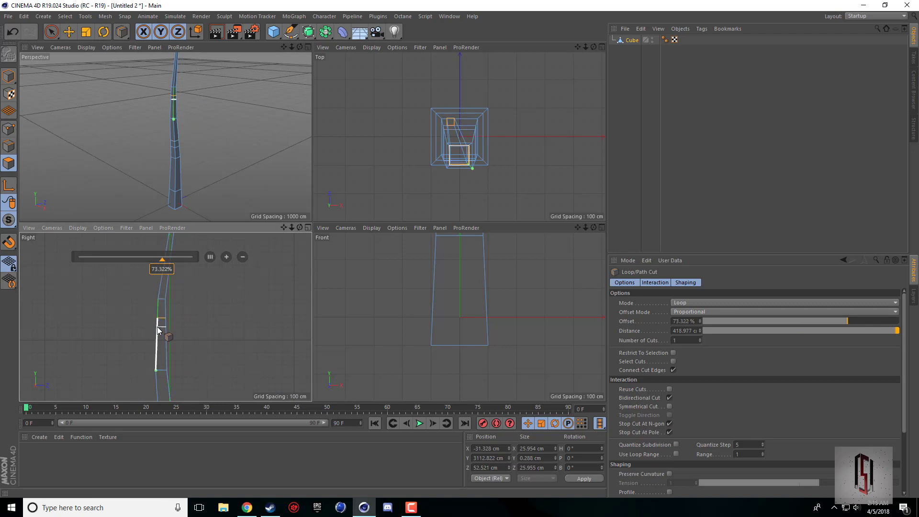
click(157, 326)
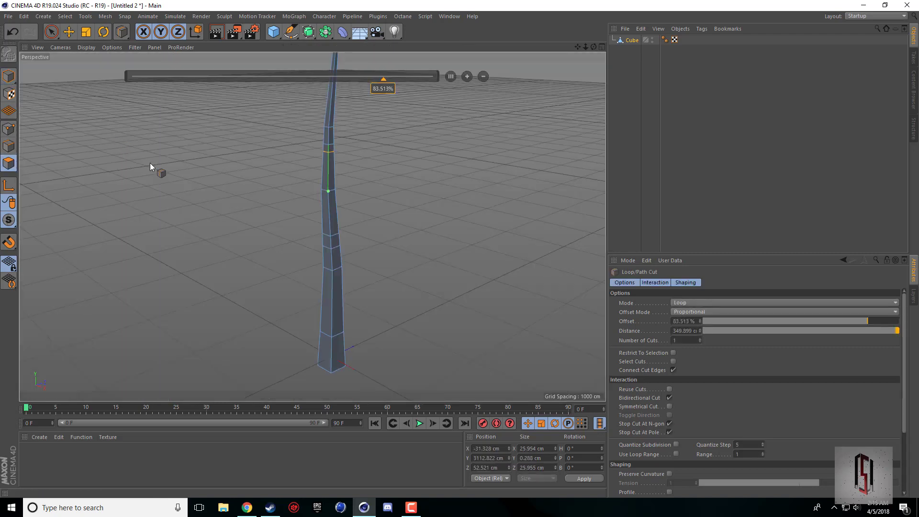
middle_click(152, 165)
- Extrude one side polygon of the trunk's lower narrow band by 562 cm to start a branch
click(68, 31)
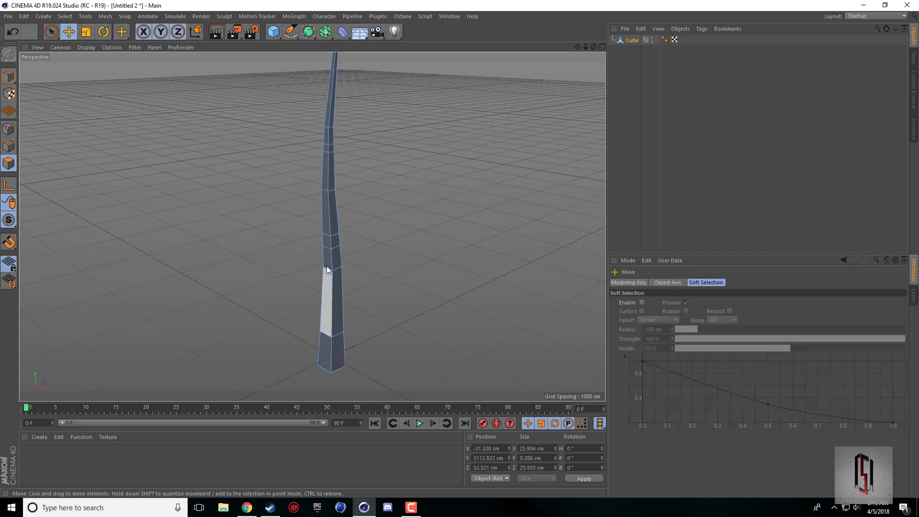
click(325, 242)
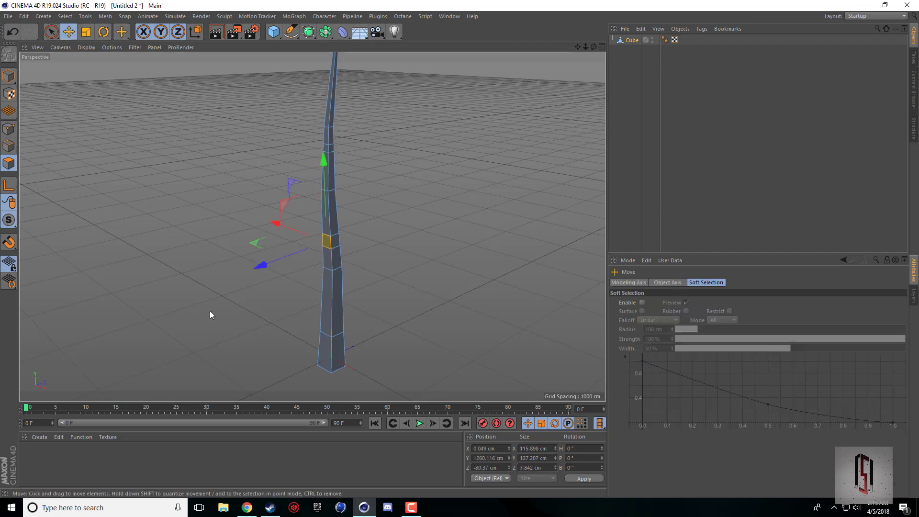
right_click(209, 311)
click(226, 289)
drag(226, 290, 342, 287)
- Scale the branch's end down to about 92 cm wide, then raise it about 131 cm and tilt it upward
click(89, 33)
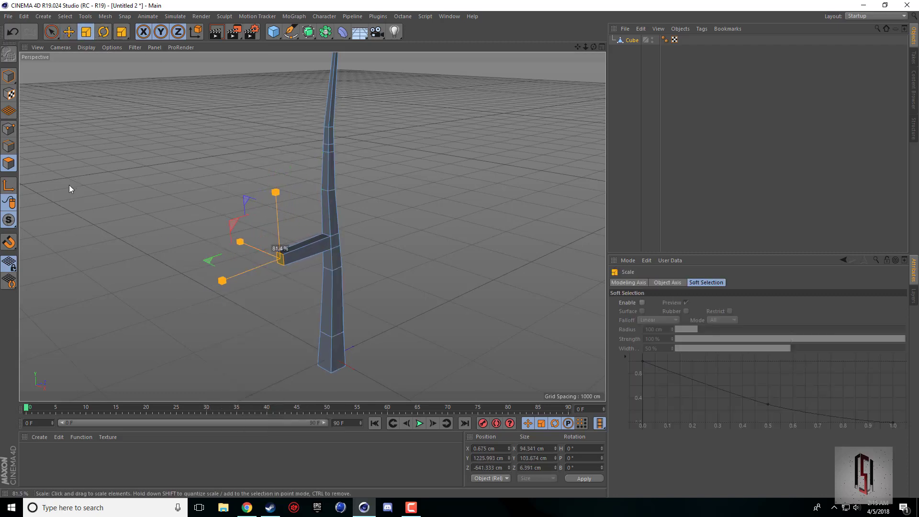
drag(271, 176, 273, 164)
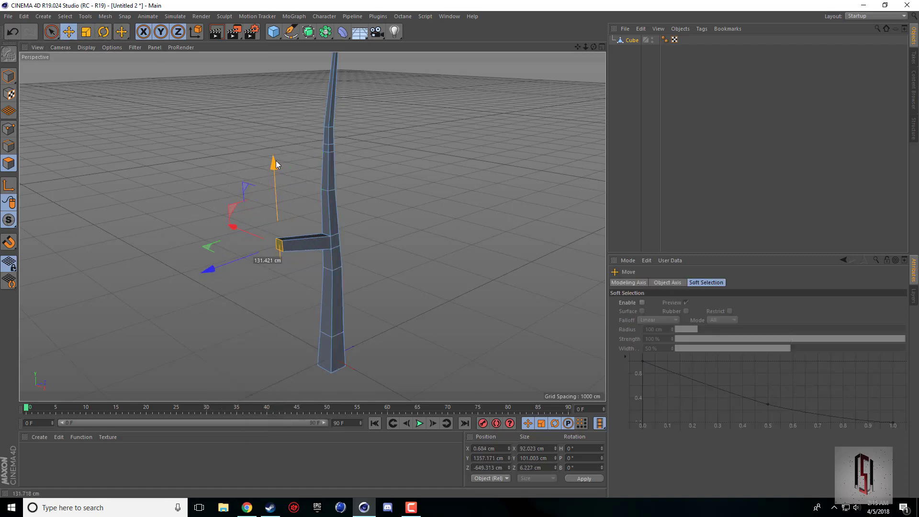
key(r)
drag(246, 220, 267, 211)
- Extrude the end of the lower branch by 379 cm
right_click(168, 201)
click(188, 276)
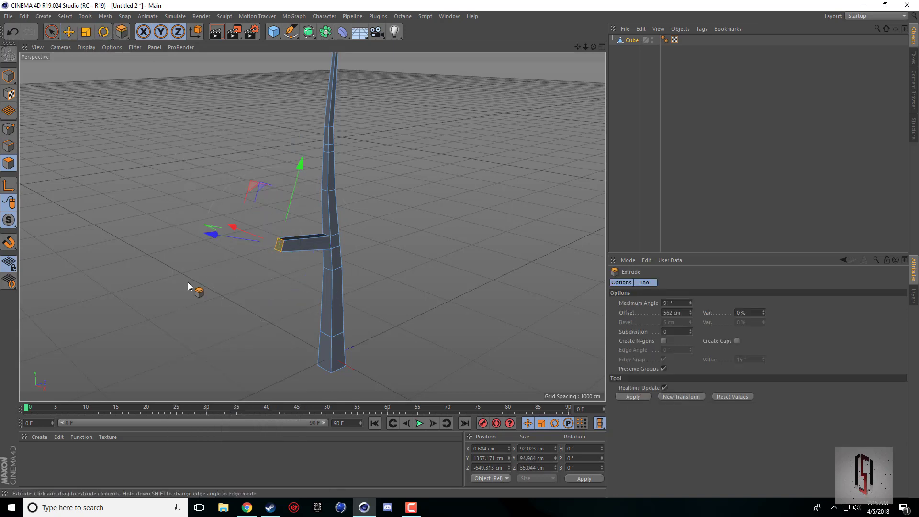
drag(187, 283, 185, 262)
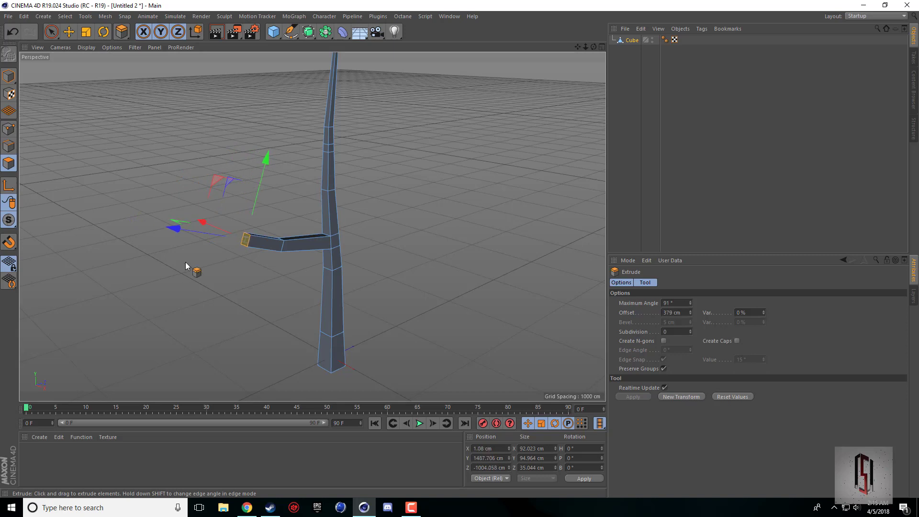
- Rotate the lower branch's new end further upward and scale it down to about 66 cm wide
click(104, 31)
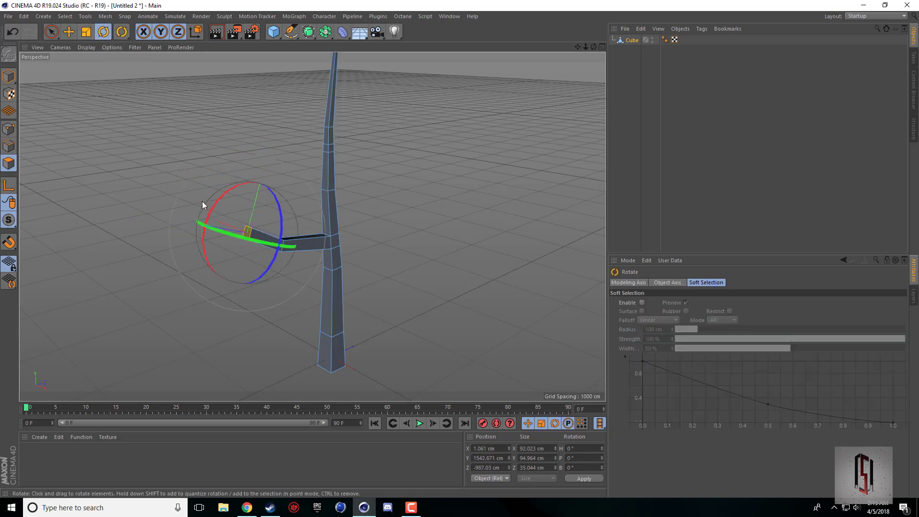
drag(203, 202, 230, 214)
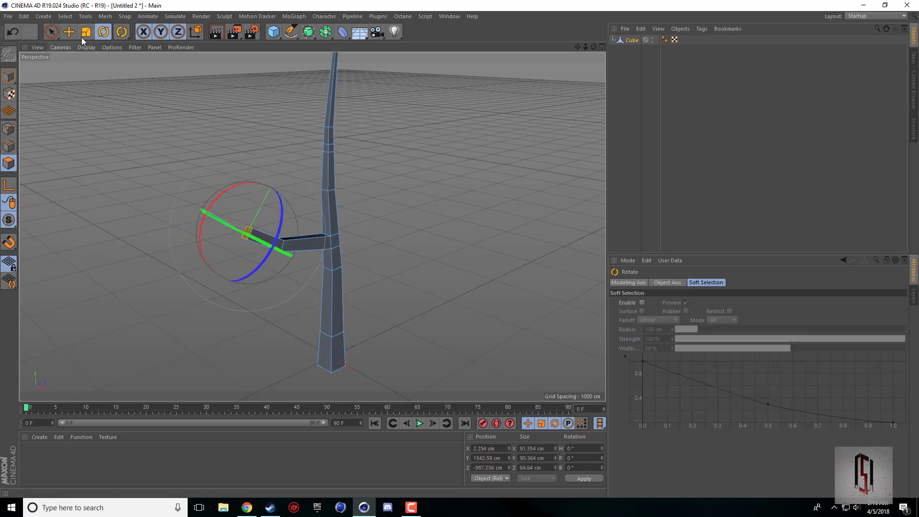
click(83, 35)
drag(85, 121, 21, 134)
- Extrude the lower branch's narrowed end by 523 cm to form its last section
right_click(114, 99)
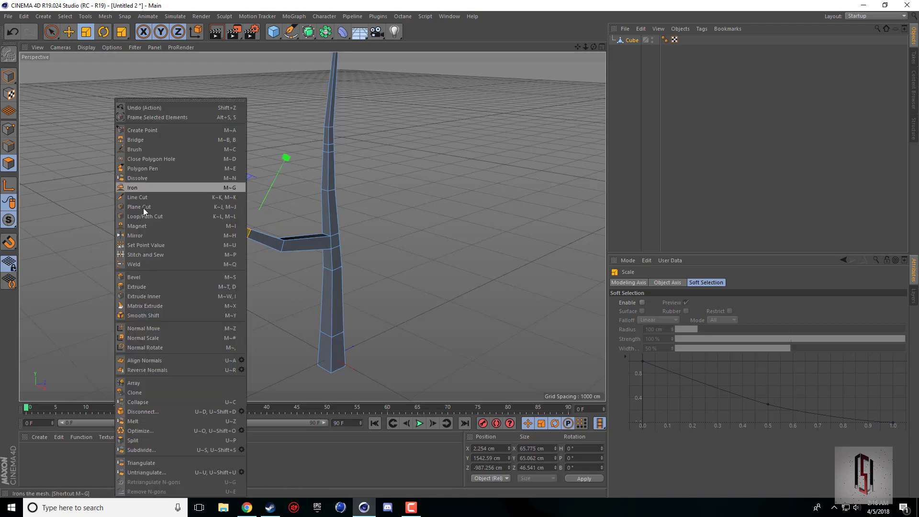
click(142, 296)
drag(304, 205, 366, 205)
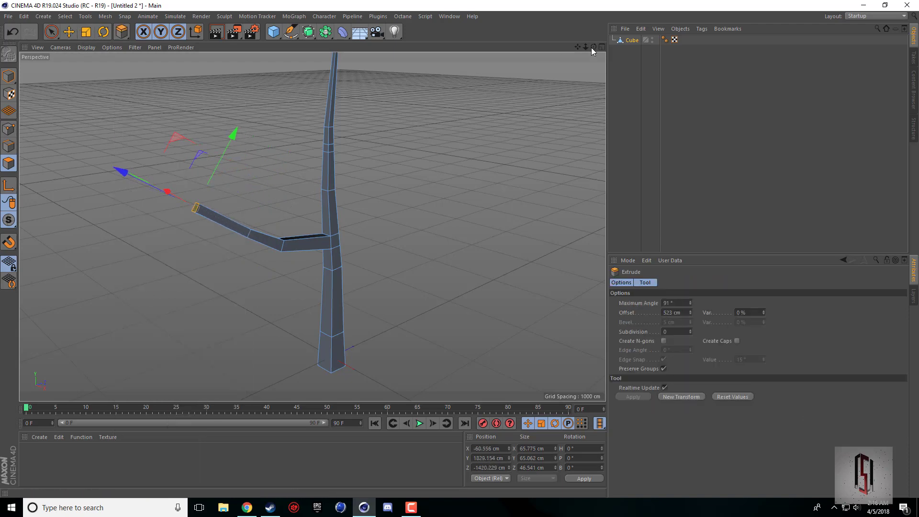
- Bend the lower branch's tip upward to about Y 1924 cm, Z -1359 cm and scale it down to about 30 cm
drag(594, 47, 541, 48)
mouse_move(234, 150)
mouse_down()
mouse_move(256, 144)
mouse_move(230, 153)
mouse_move(241, 162)
mouse_up()
click(103, 32)
right_click(281, 168)
click(86, 32)
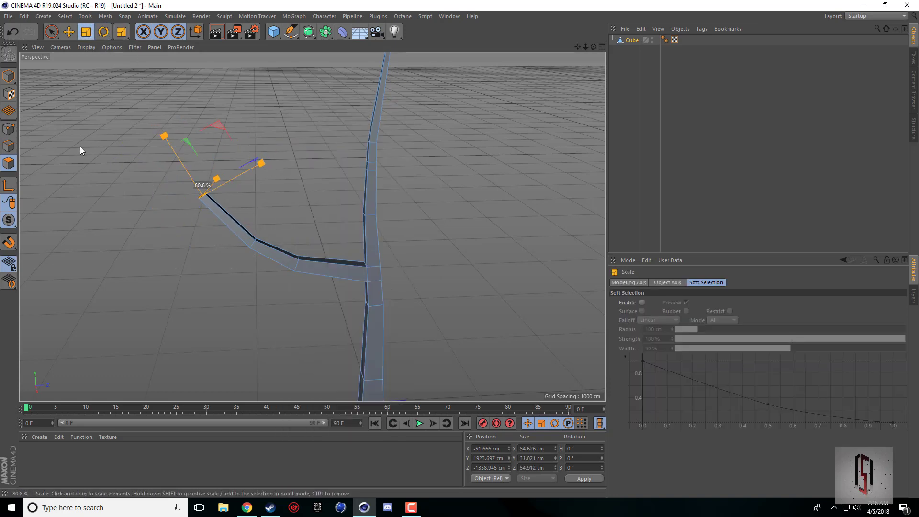
drag(79, 147, 41, 78)
- Extrude a polygon of the trunk's upper narrow band, opposite the first branch, by 350 cm
scroll(438, 288, down, 4)
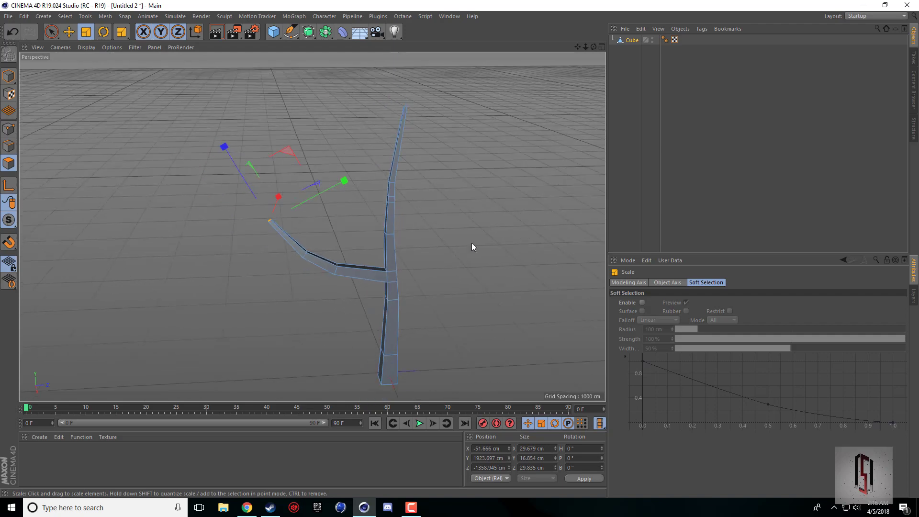
drag(594, 47, 543, 29)
click(353, 224)
right_click(387, 254)
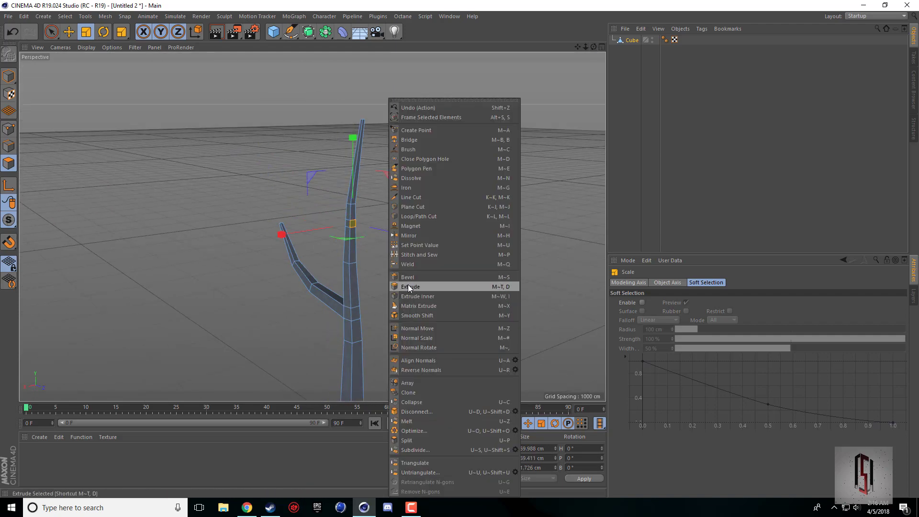
click(405, 286)
drag(394, 286, 428, 286)
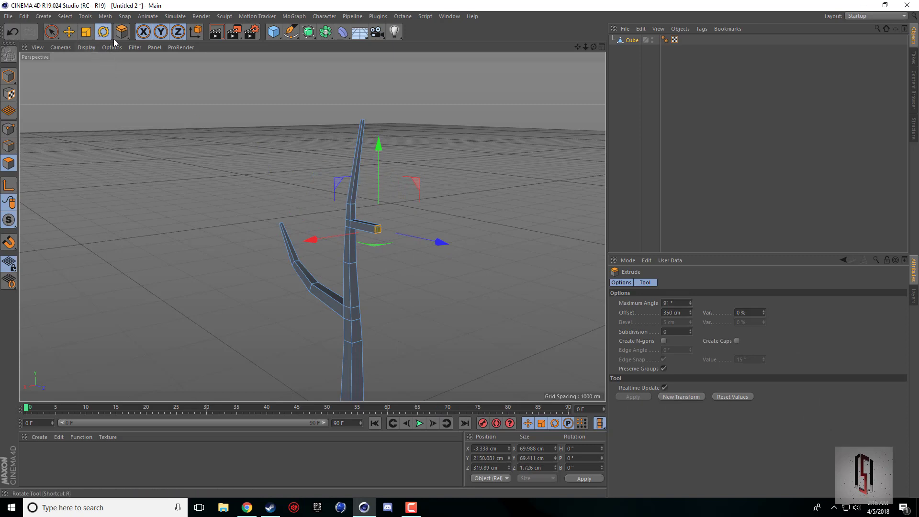
- Tilt the upper branch's end upward and scale it down to about 44 cm wide
click(103, 31)
drag(409, 208, 384, 223)
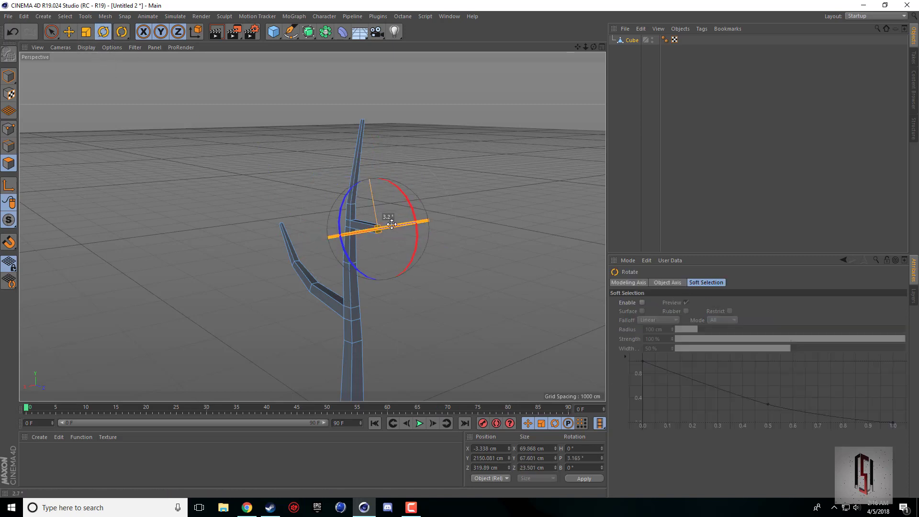
click(86, 32)
drag(145, 65, 127, 170)
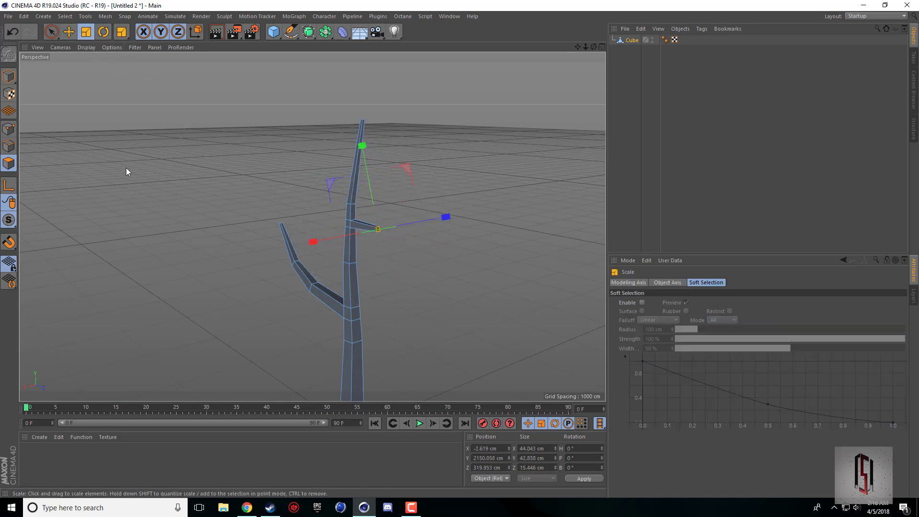
- Extrude the upper branch's end by 602 cm and scale its tip down to about 21 cm wide
right_click(144, 181)
click(168, 289)
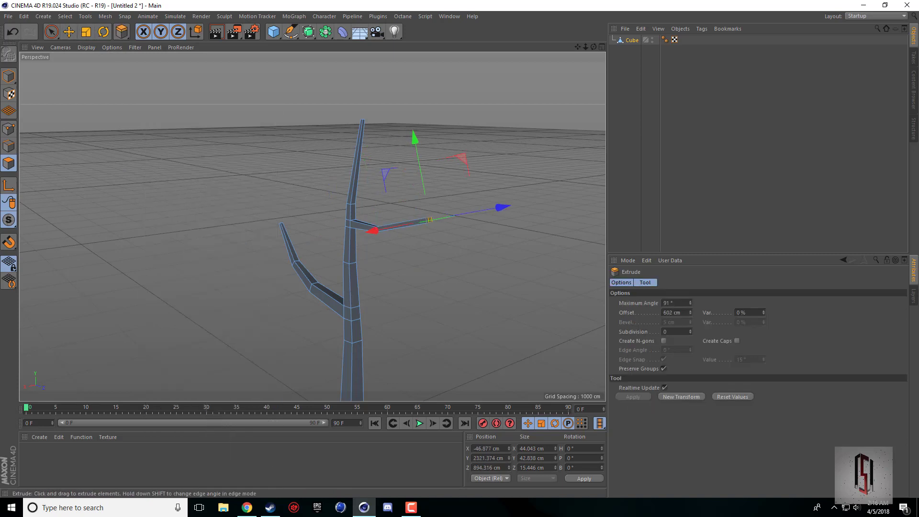
click(86, 31)
drag(139, 90, 27, 181)
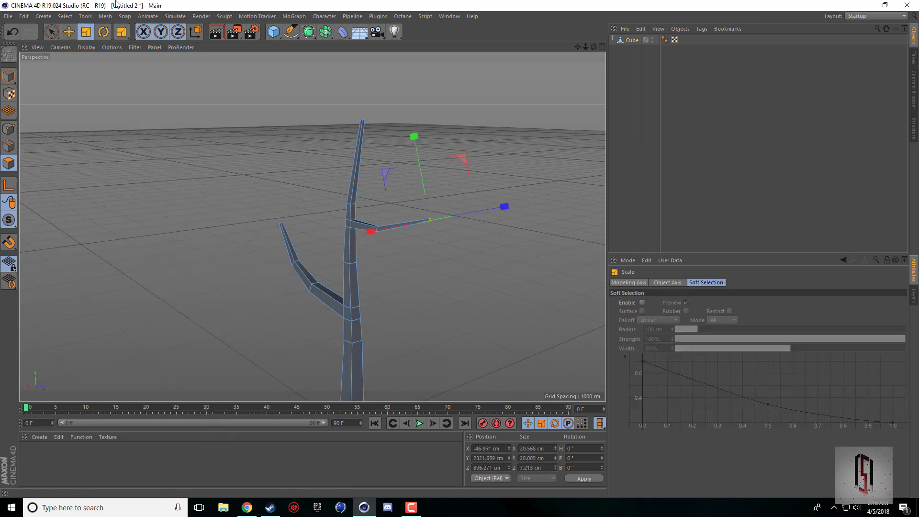
- Examine the whole branched tree in model mode, deselected, from several angles
click(69, 32)
click(9, 76)
click(462, 125)
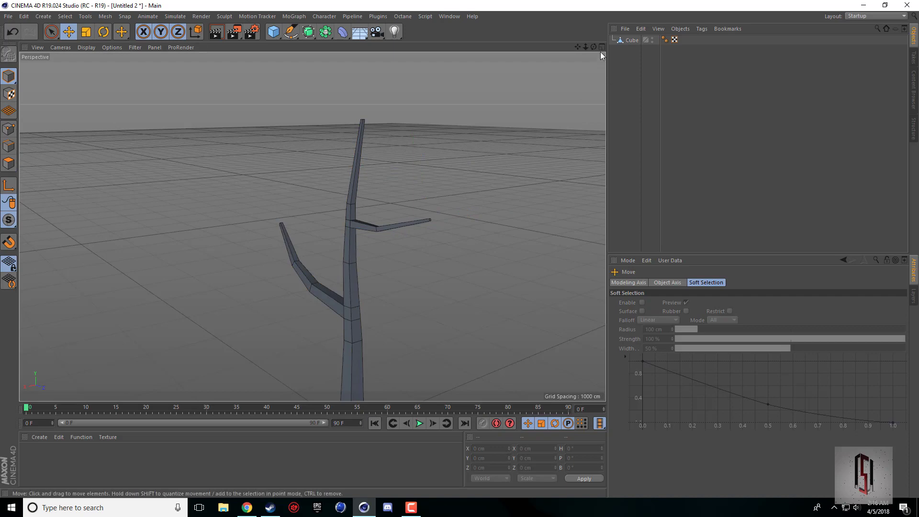
drag(594, 47, 593, 120)
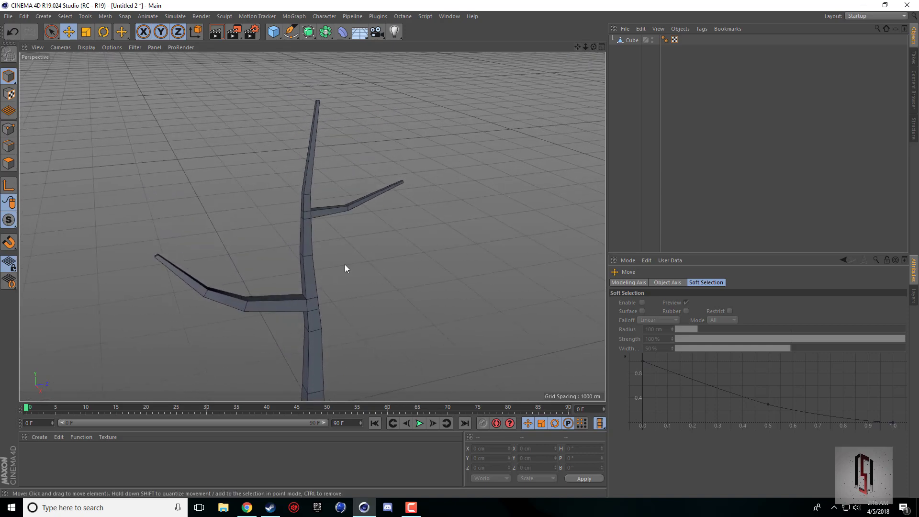
scroll(345, 266, down, 2)
drag(577, 48, 579, 12)
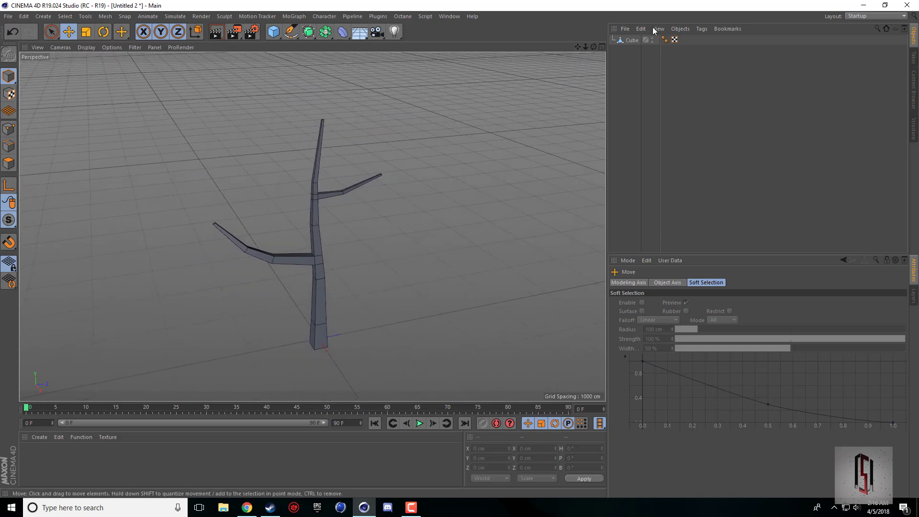
- Delete the cube's Phong tag and render the tree in the perspective view
click(665, 40)
key(Delete)
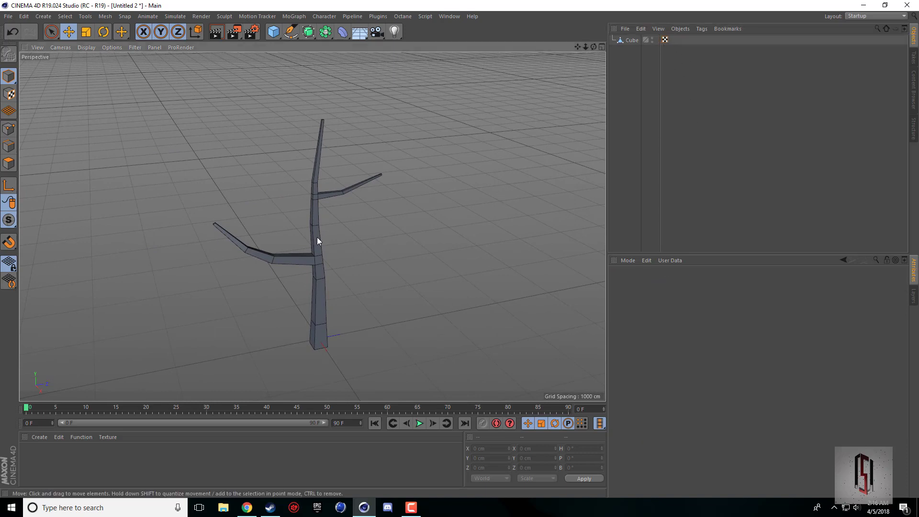
click(216, 32)
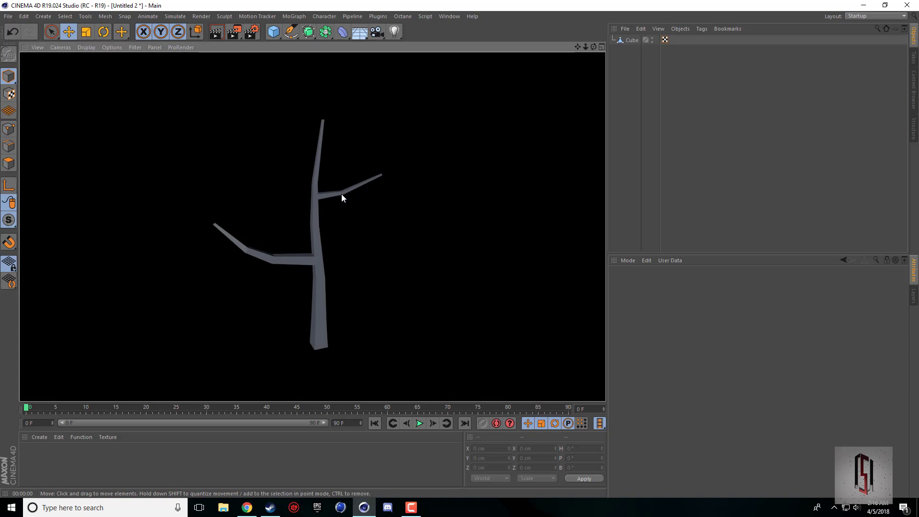
- Add a Platonic primitive to the scene with the tree
scroll(245, 274, up, 9)
scroll(364, 259, down, 5)
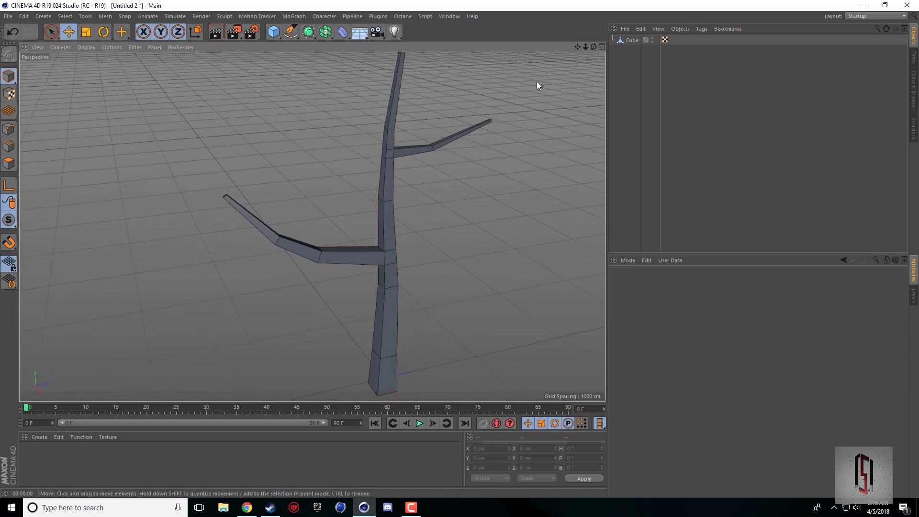
drag(578, 47, 503, 44)
scroll(460, 137, down, 4)
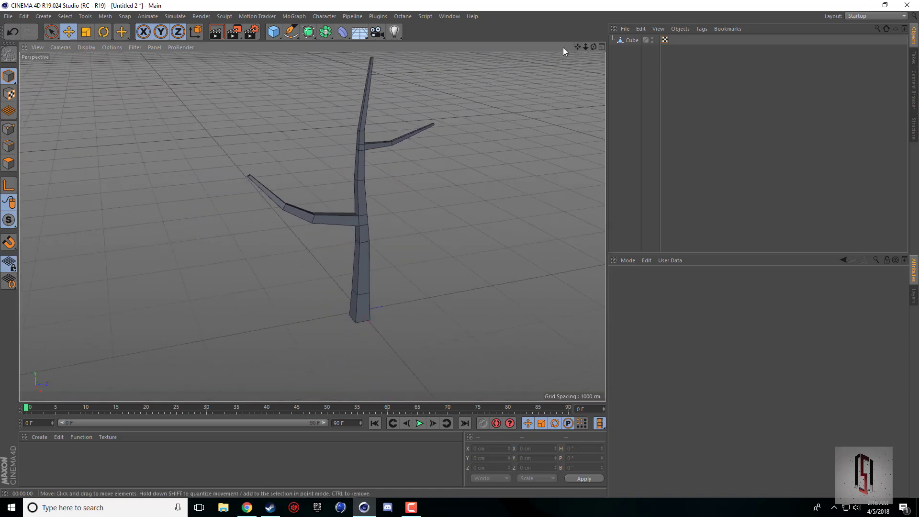
drag(578, 48, 534, 100)
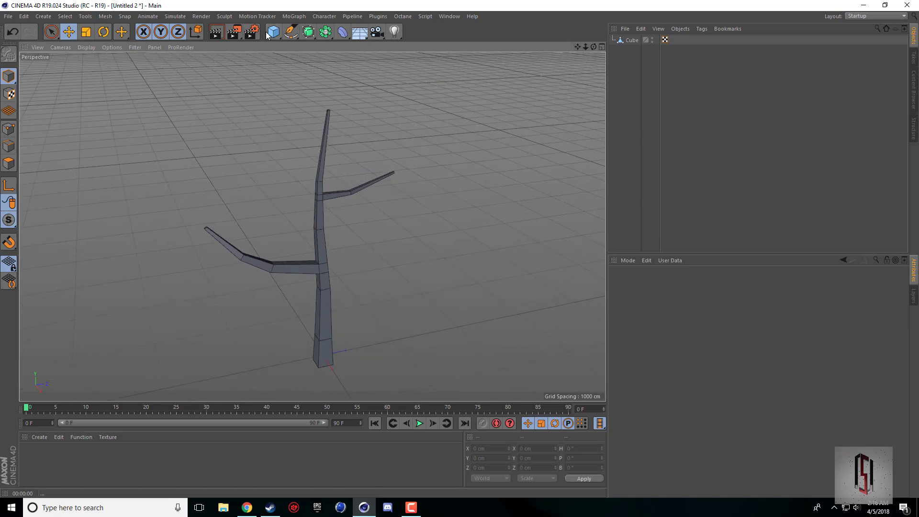
drag(267, 36, 289, 58)
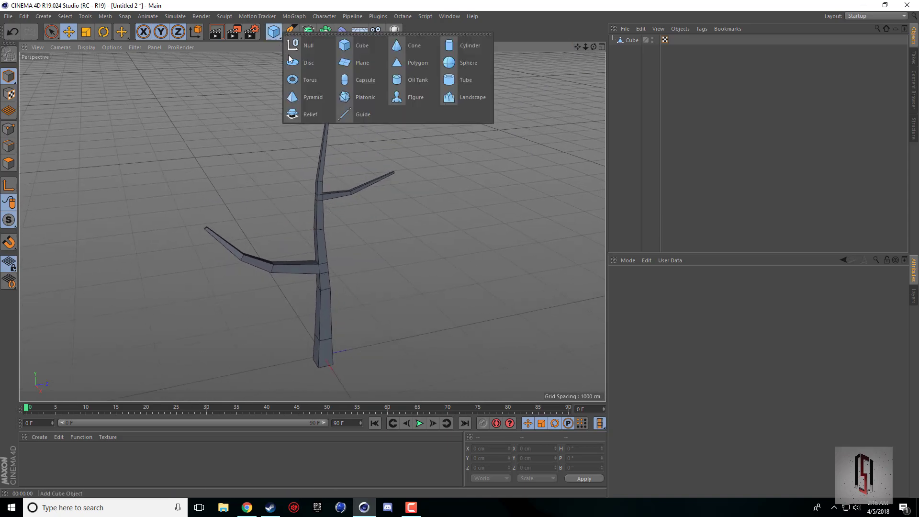
click(372, 98)
- Move the Platonic onto the lower branch's tip, at about Y 1911 cm and Z -1345 cm
middle_click(341, 355)
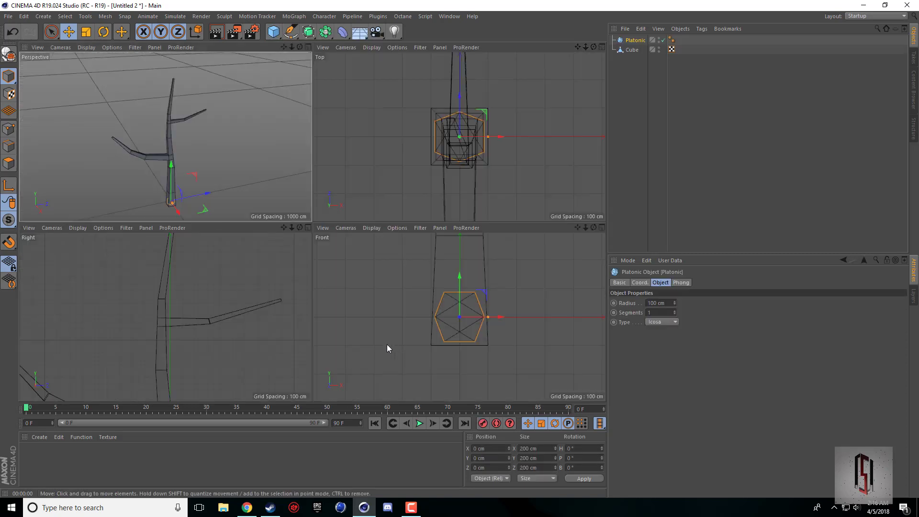
scroll(359, 343, down, 5)
scroll(219, 366, down, 2)
drag(283, 228, 311, 200)
drag(217, 353, 102, 190)
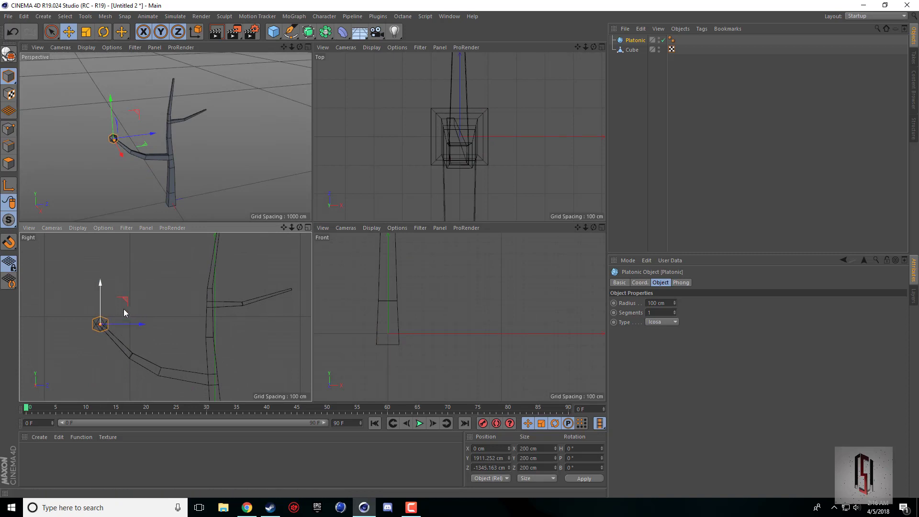
- Set the Platonic's radius to about 501 cm and its type to Bucky
middle_click(129, 172)
scroll(196, 215, up, 3)
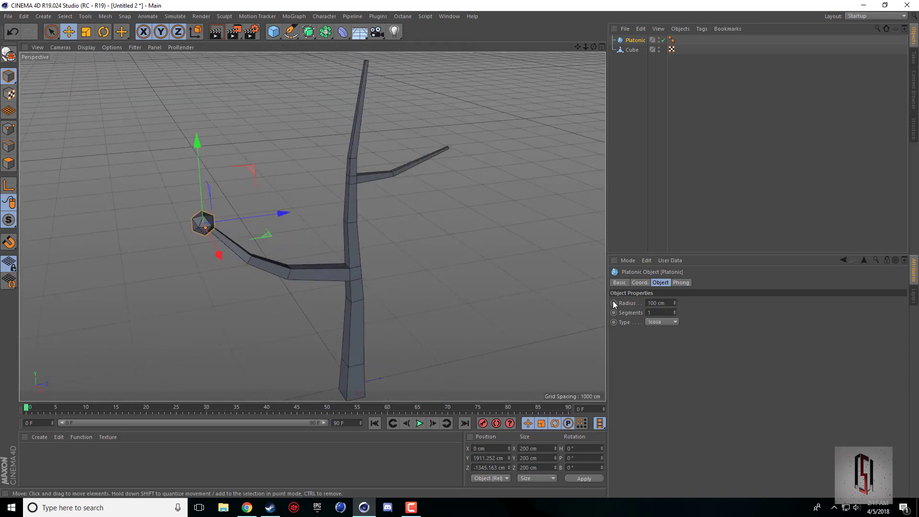
drag(674, 303, 674, 111)
drag(594, 47, 577, 16)
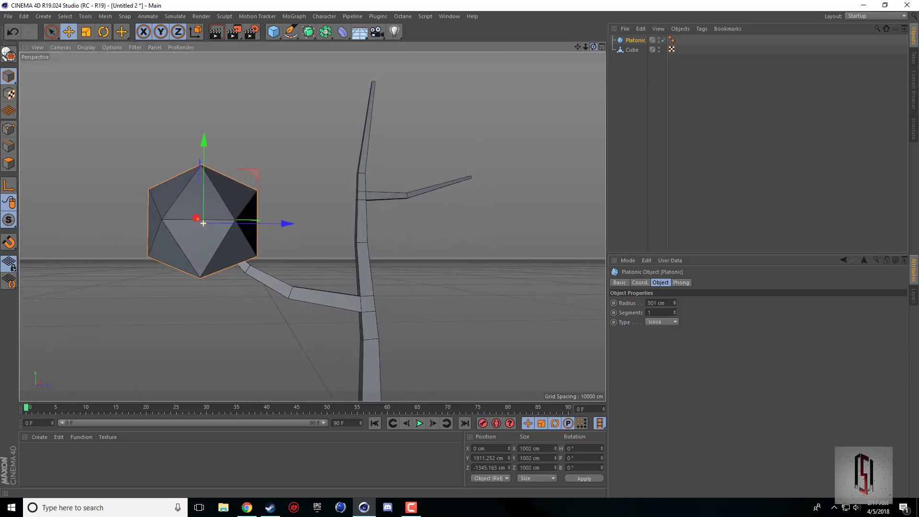
click(662, 323)
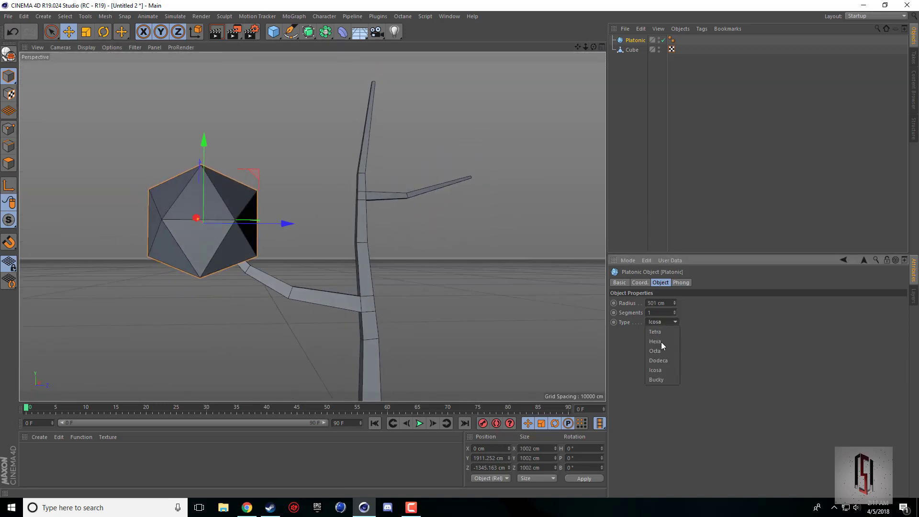
click(664, 377)
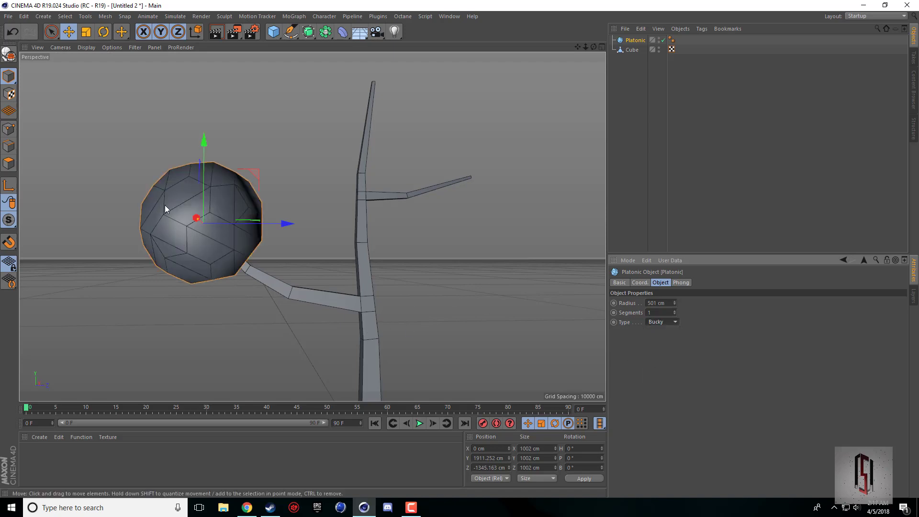
mouse_move(593, 46)
mouse_down()
mouse_move(574, 48)
mouse_move(599, 53)
mouse_up()
click(674, 311)
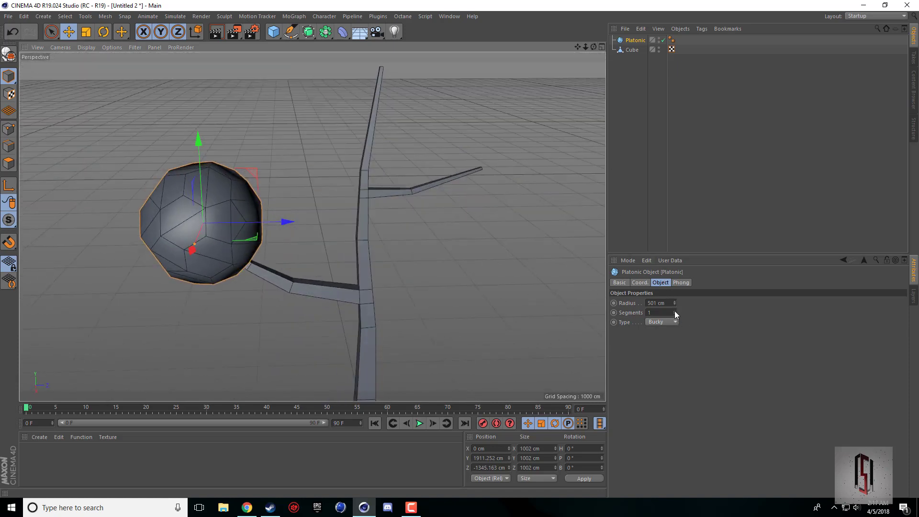
click(674, 315)
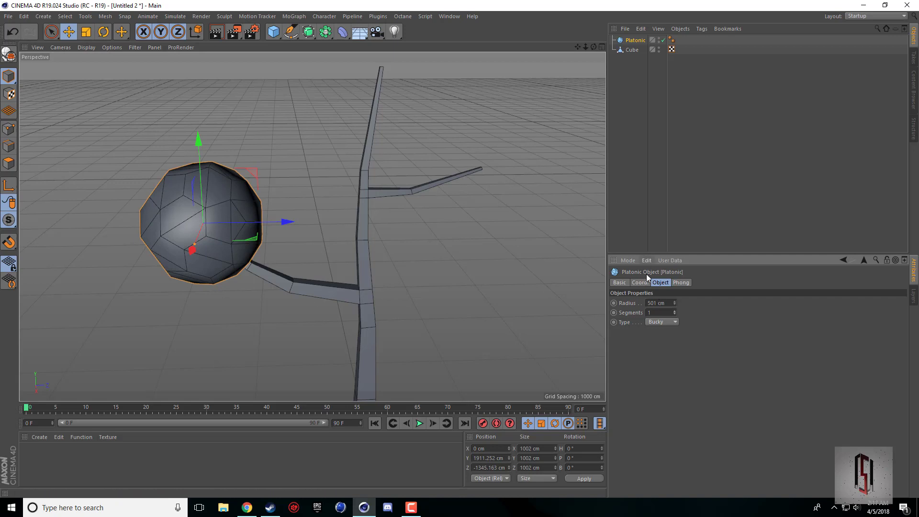
- Add a Displacer deformer and make it a child of the Platonic
click(326, 32)
click(390, 151)
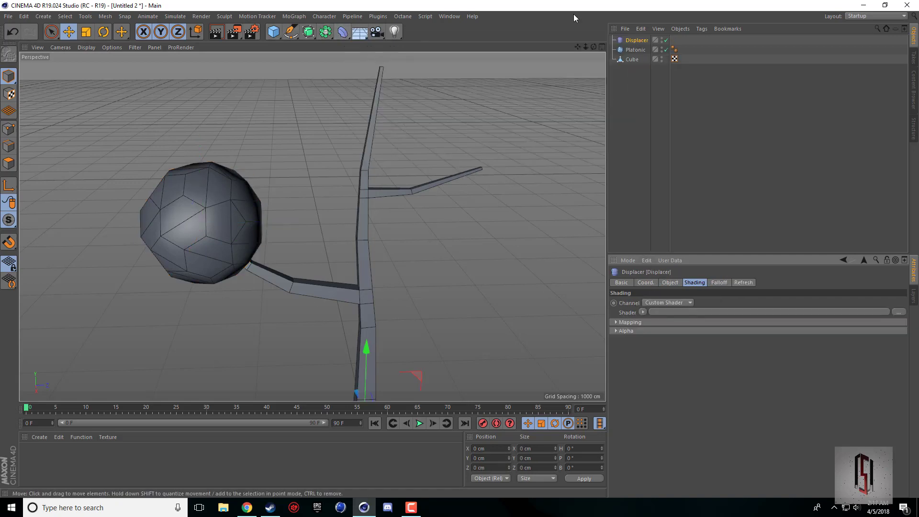
drag(640, 39, 639, 52)
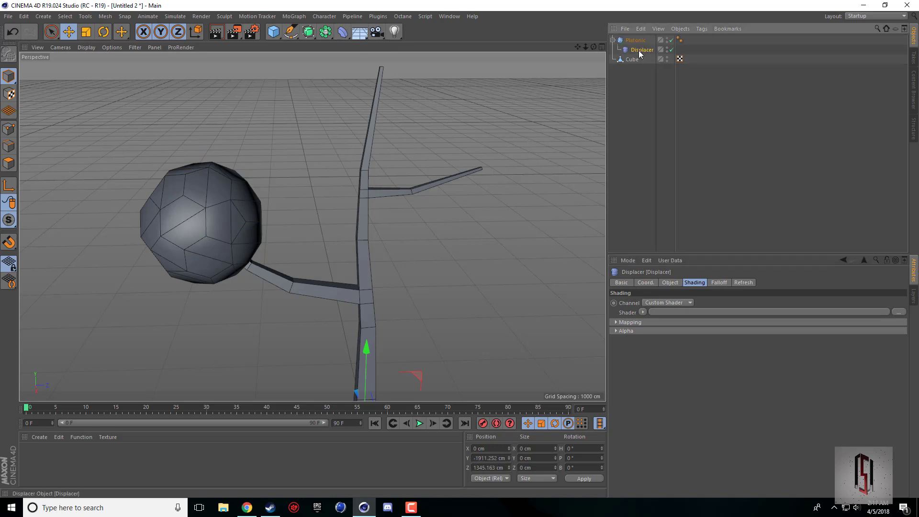
- Assign a Noise shader to the Displacer's shading and open the noise settings
click(633, 42)
click(634, 50)
click(670, 283)
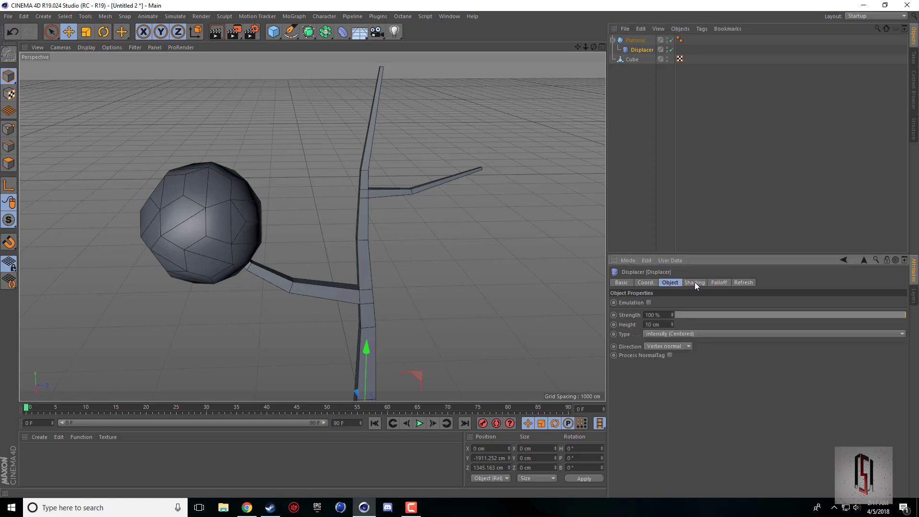
click(694, 282)
click(643, 311)
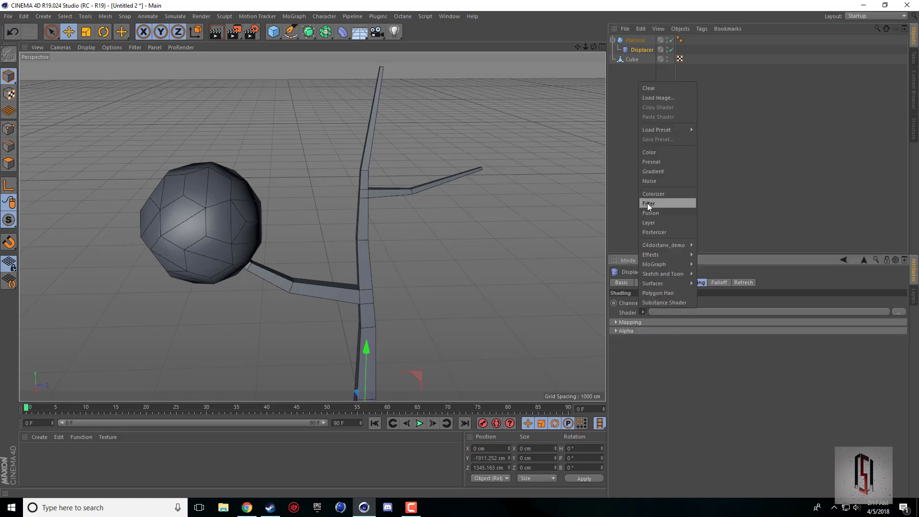
click(656, 180)
click(648, 334)
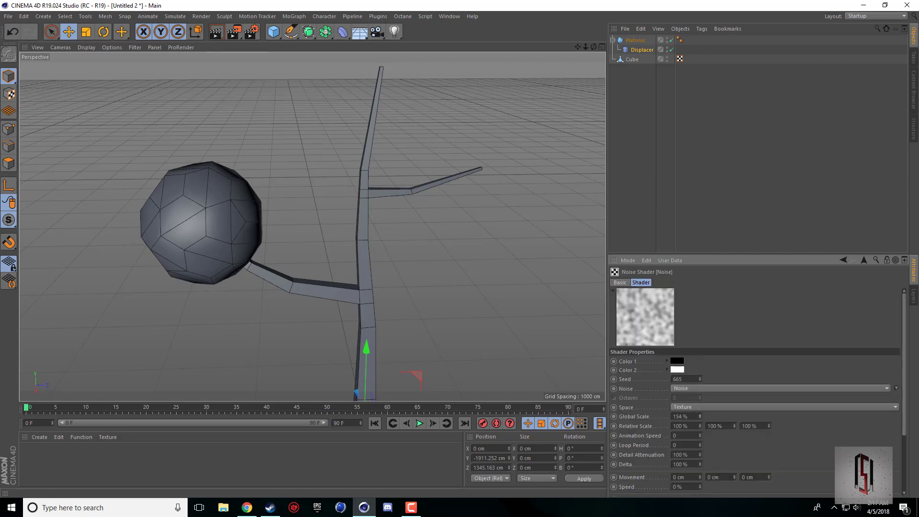
- Set the Displacer's height to 37 cm and its strength to about 1536 %
click(640, 43)
click(638, 49)
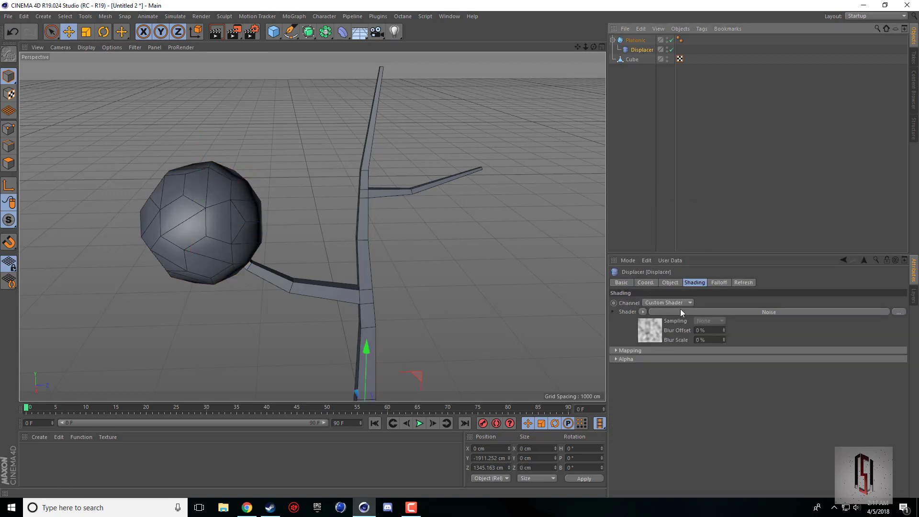
click(670, 282)
drag(672, 326, 671, 295)
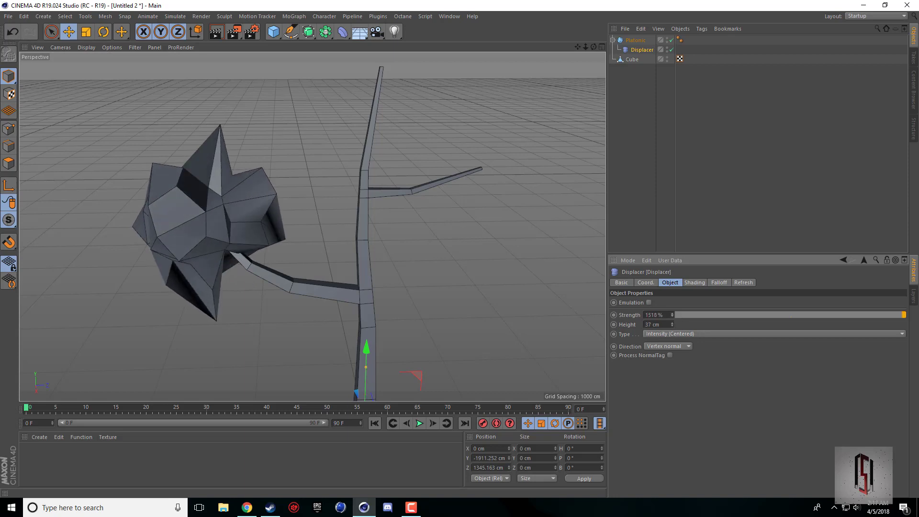
- Set the global scale of the Displacer's noise shader to about 1176 %
click(634, 41)
click(640, 50)
click(692, 282)
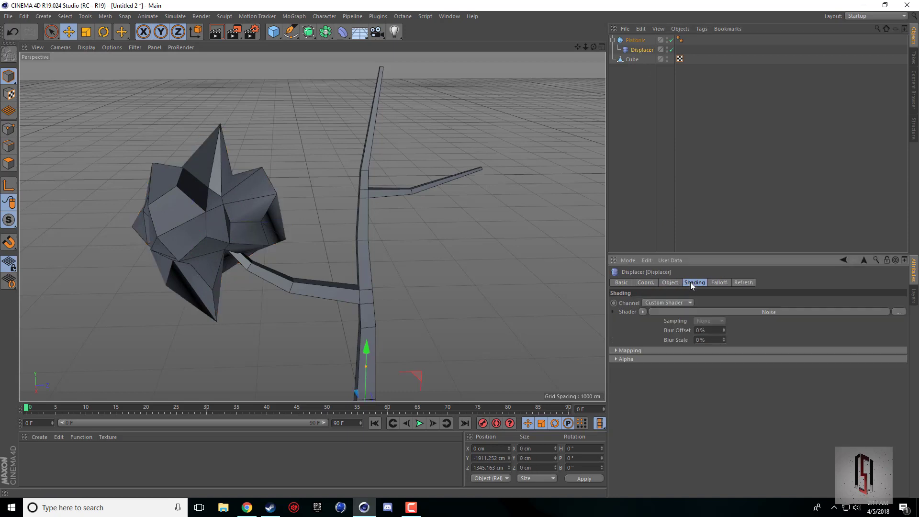
click(650, 333)
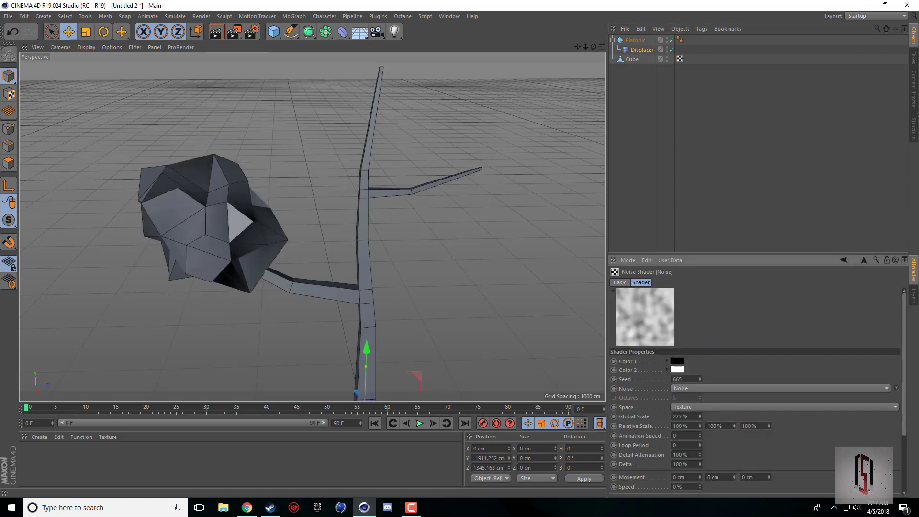
drag(700, 416, 693, 417)
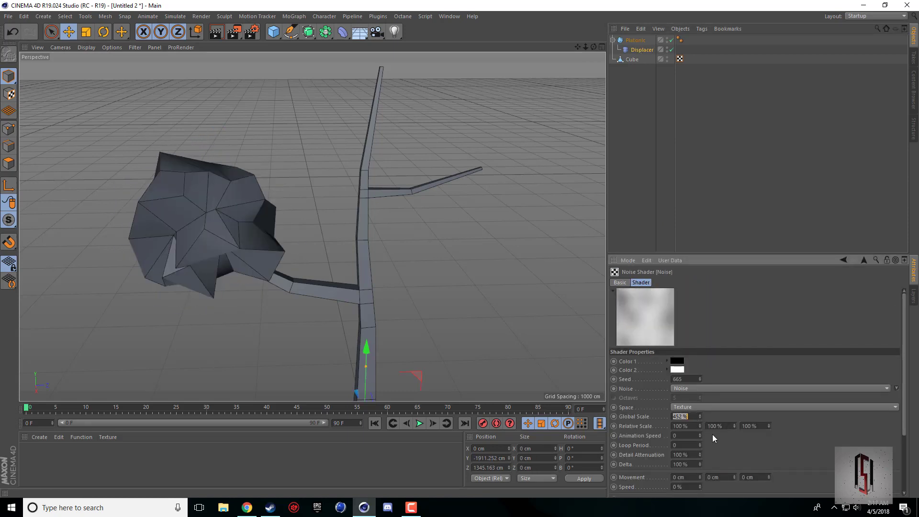
text(42)
key(Return)
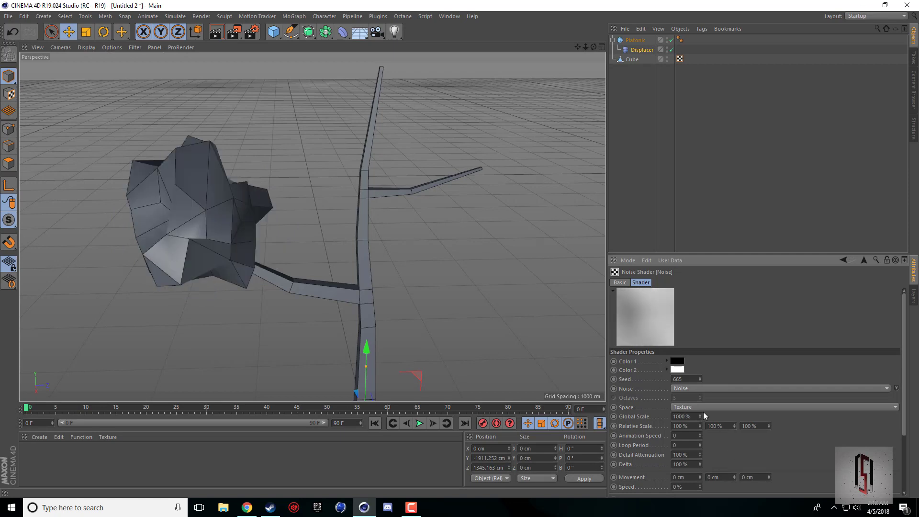
drag(699, 416, 700, 390)
- Set the noise's relative scale to about 330 %, 148 % and 110 %, and adjust its detail attenuation and seed
drag(734, 426, 751, 441)
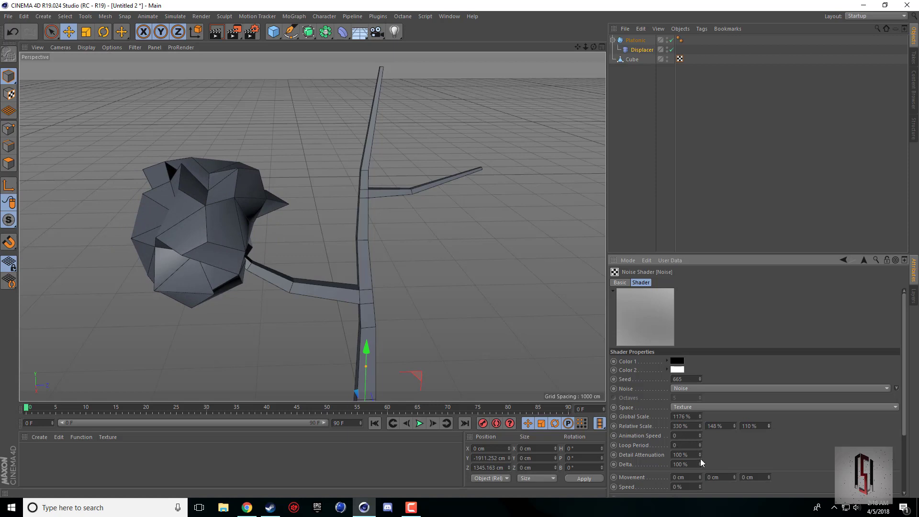
drag(700, 454, 697, 454)
drag(700, 381, 700, 373)
- Reduce the Displacer's strength to about 377 %
click(639, 40)
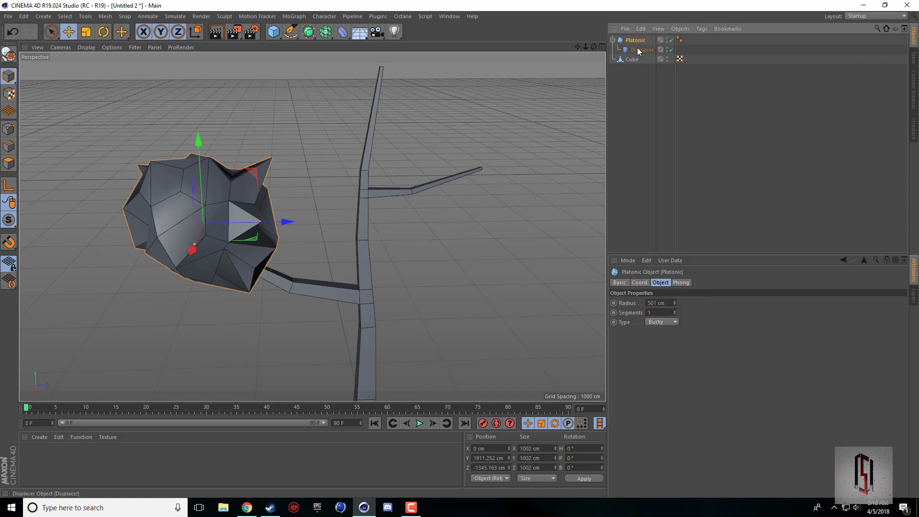
click(638, 49)
click(637, 42)
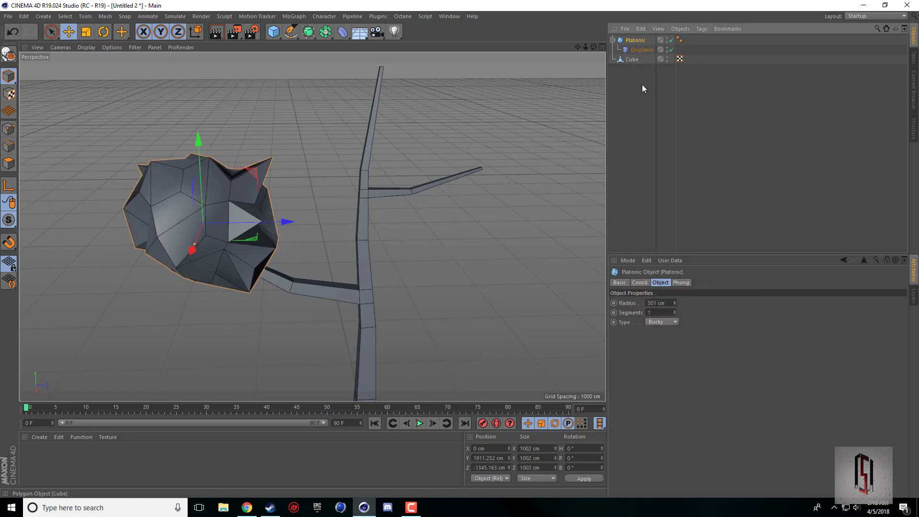
click(636, 49)
click(670, 282)
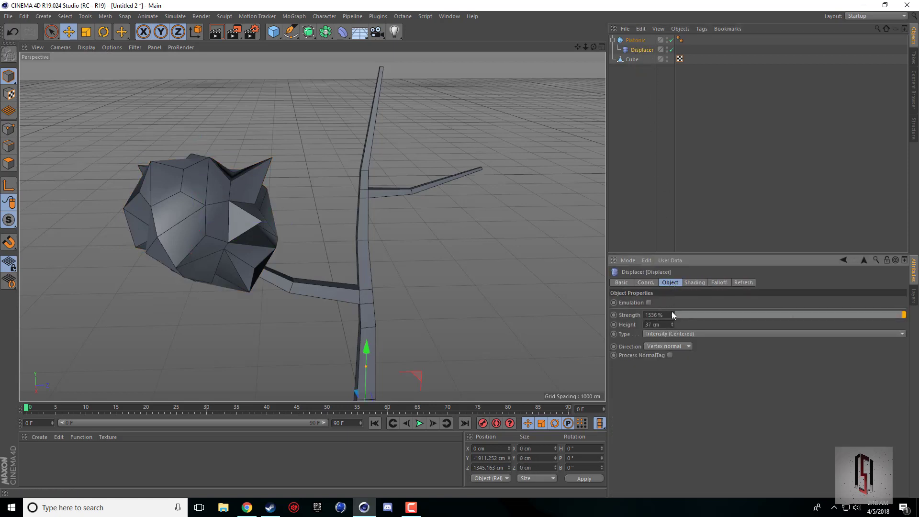
mouse_move(672, 315)
mouse_down()
mouse_move(671, 354)
mouse_move(673, 314)
mouse_up()
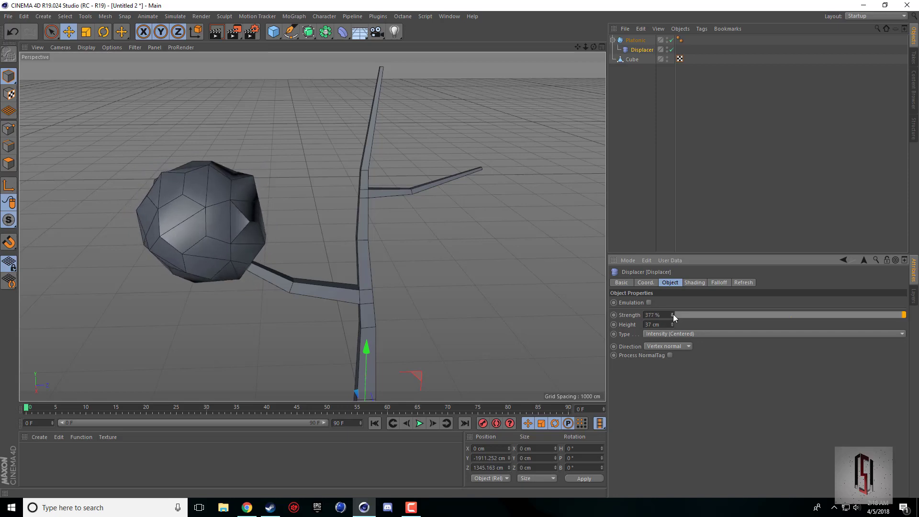
- Try emulation, the Spherical direction and the Red / Green type on the Displacer
click(649, 302)
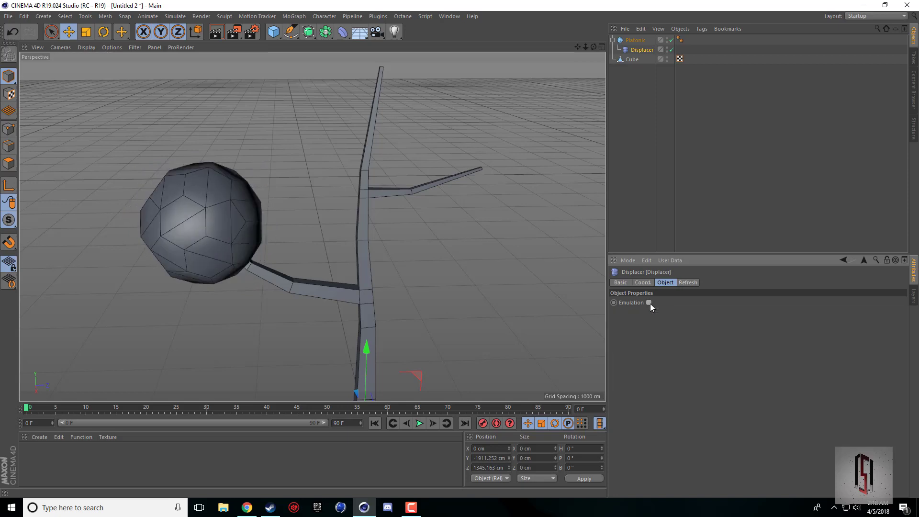
click(649, 303)
scroll(673, 345, down, 2)
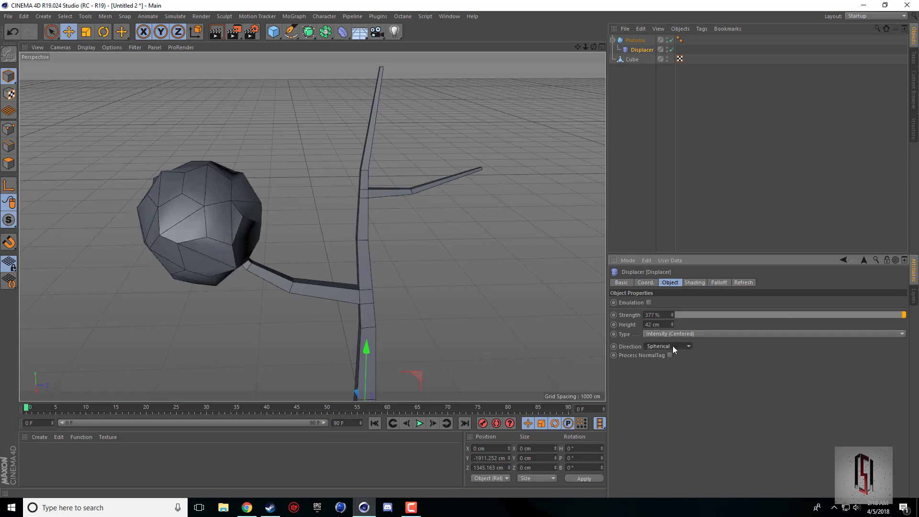
scroll(673, 346, up, 2)
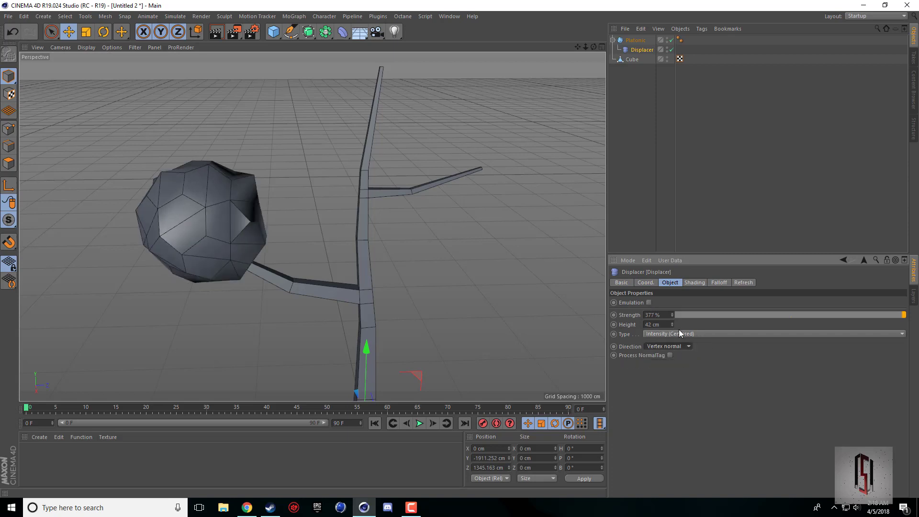
scroll(678, 330, up, 1)
scroll(678, 334, down, 1)
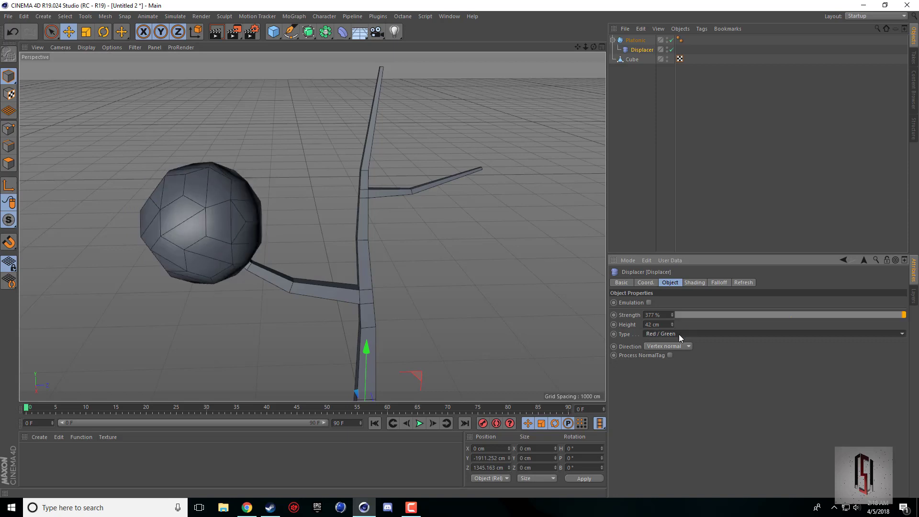
scroll(680, 334, up, 1)
scroll(680, 333, down, 1)
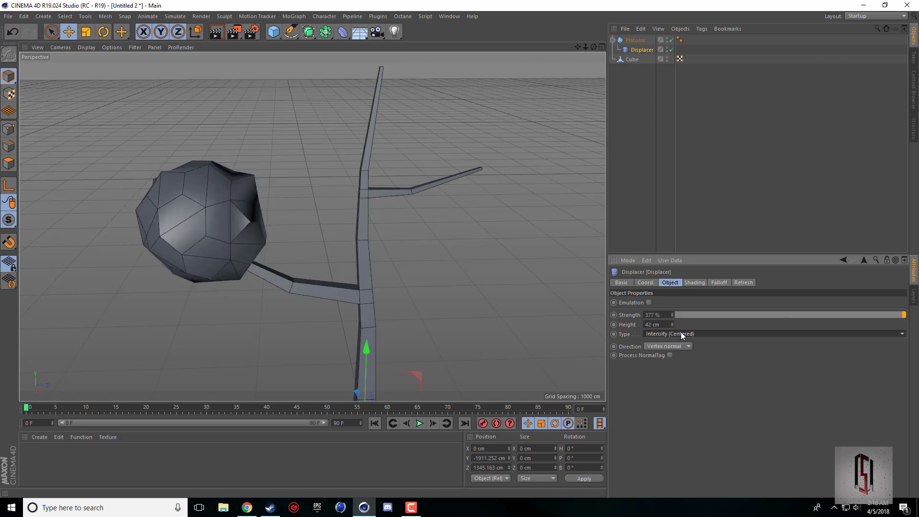
- Set the Displacer's height to about -49 cm and convert the Platonic into an editable polygon object
drag(672, 324, 671, 372)
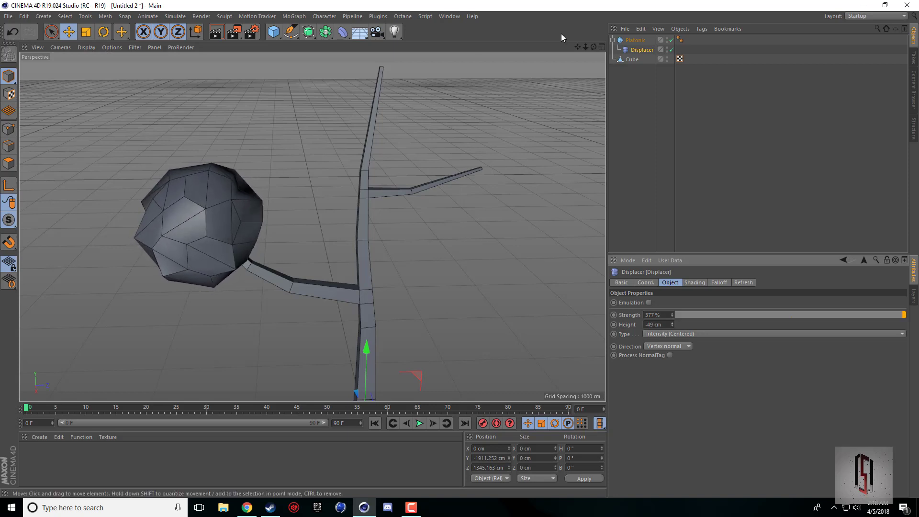
click(627, 40)
click(9, 55)
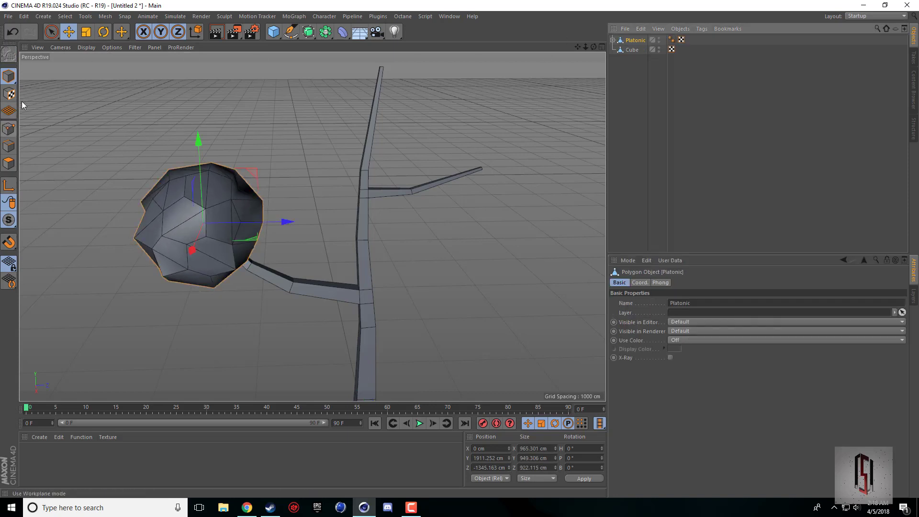
- Scale the foliage Platonic to about 1297 cm in X and 1446 cm in Z
click(87, 32)
drag(285, 222, 328, 223)
mouse_move(593, 47)
mouse_down()
mouse_move(535, 48)
mouse_move(591, 44)
mouse_up()
mouse_move(190, 249)
mouse_down()
mouse_move(181, 272)
mouse_move(188, 259)
mouse_up()
mouse_move(593, 47)
mouse_down()
mouse_move(508, 60)
mouse_move(493, 101)
mouse_move(599, 53)
mouse_move(593, 47)
mouse_up()
- Set the global scale of the Displacer's noise shader to about 1013 %
click(612, 40)
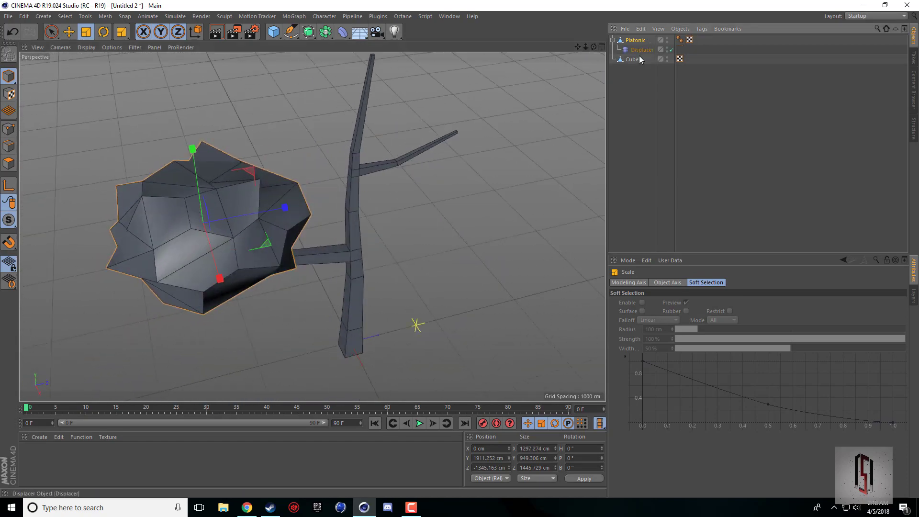
click(641, 51)
click(694, 282)
click(665, 321)
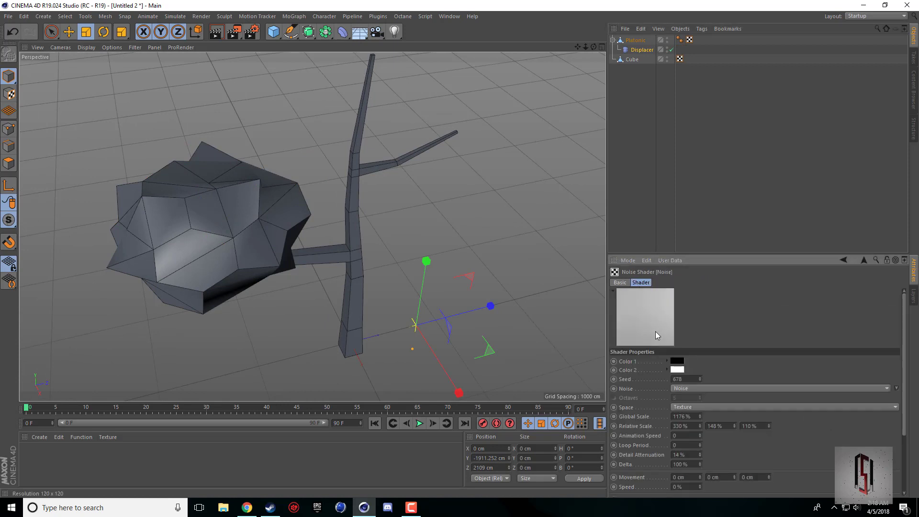
drag(700, 416, 699, 435)
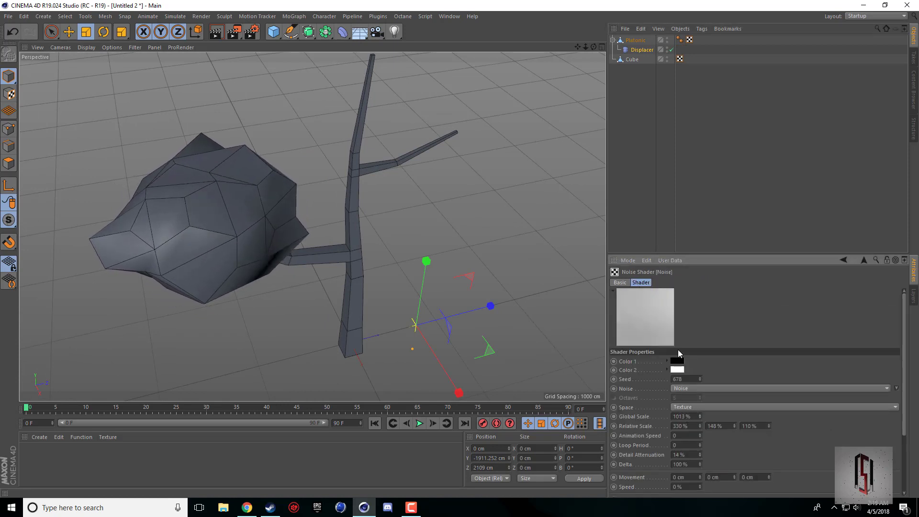
- Delete the Platonic's Phong tag to flat-shade the foliage and render a preview in the viewport
mouse_move(593, 46)
mouse_down()
mouse_move(540, 55)
mouse_move(589, 72)
mouse_move(503, 45)
mouse_move(493, 86)
mouse_move(591, 74)
mouse_move(592, 82)
mouse_up()
click(679, 41)
key(Delete)
click(685, 87)
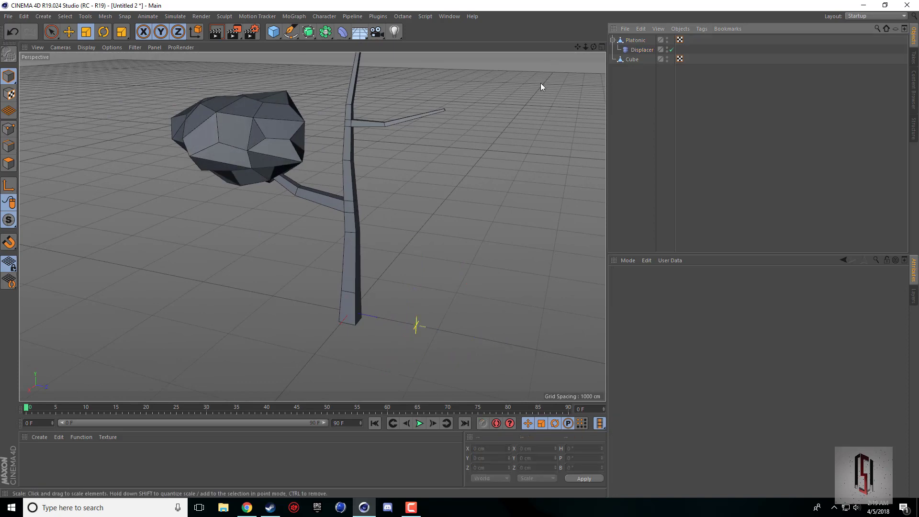
drag(596, 44, 384, 55)
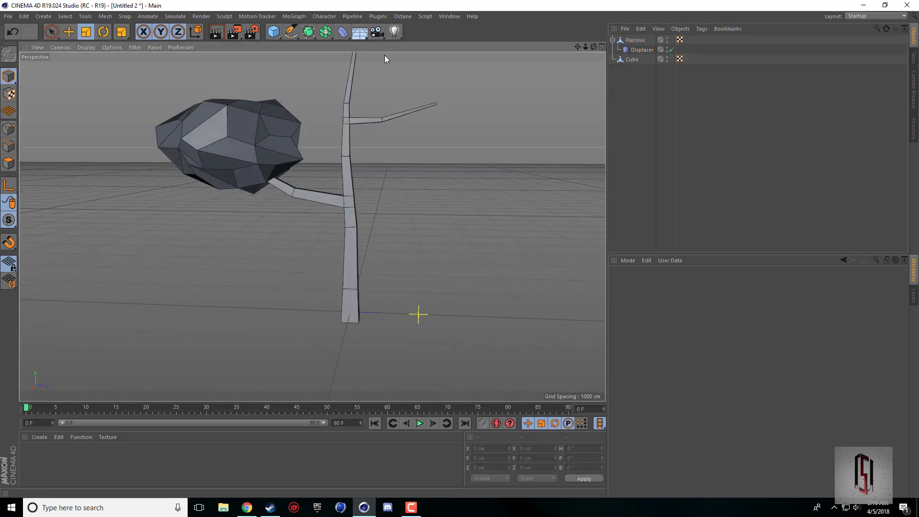
click(216, 32)
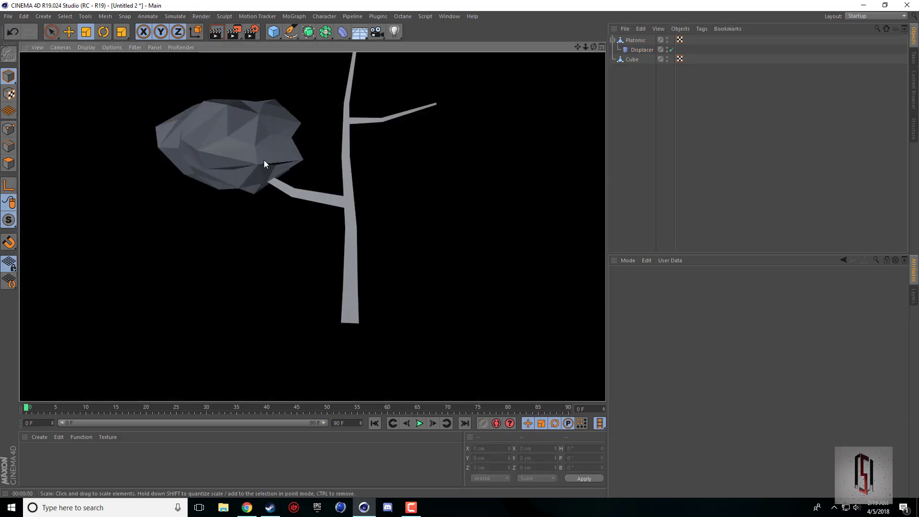
- Duplicate the foliage Platonic with its Displacer and place the copy on the upper side branch's tip, at about Y 2403 cm and Z 992 cm
drag(577, 47, 567, 99)
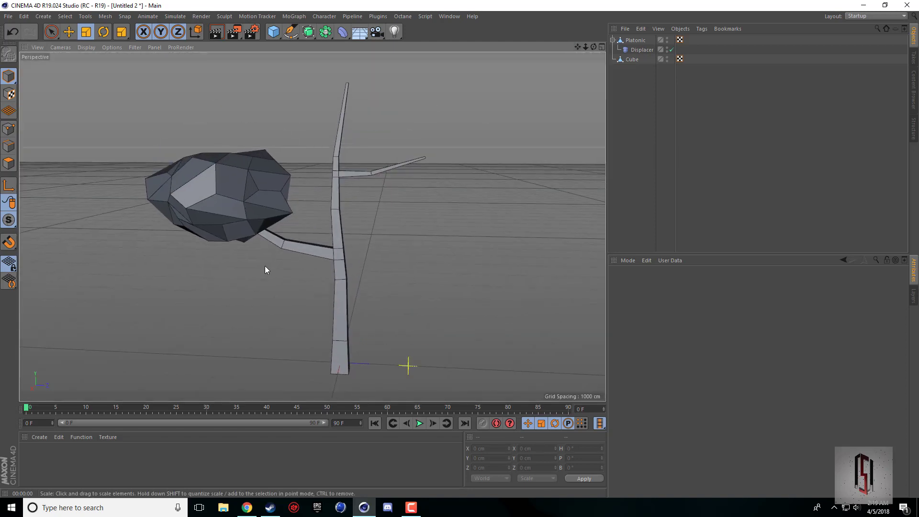
click(235, 225)
click(612, 41)
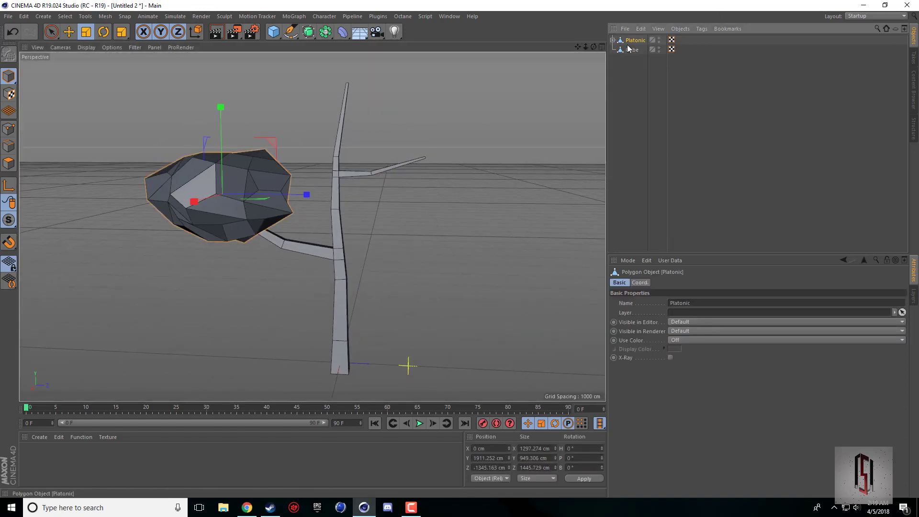
click(612, 40)
middle_click(393, 257)
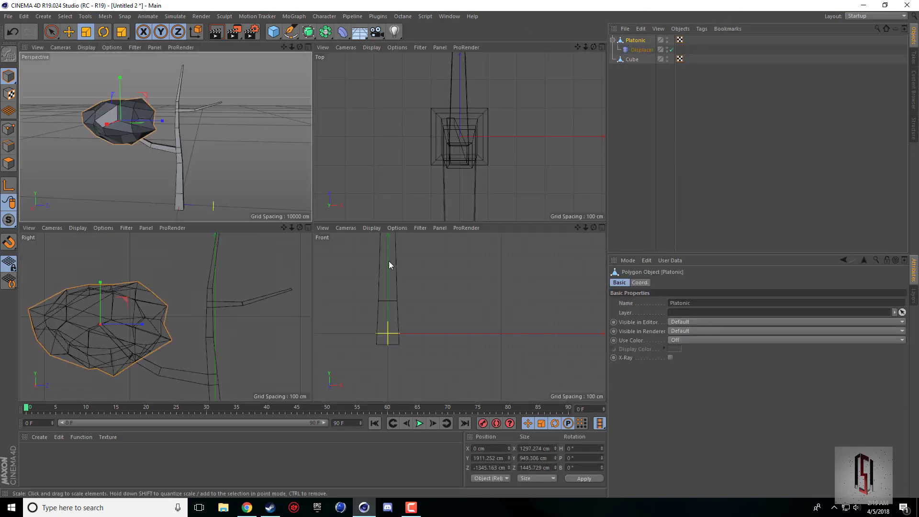
key(ctrl+c)
key(ctrl+v)
key(e)
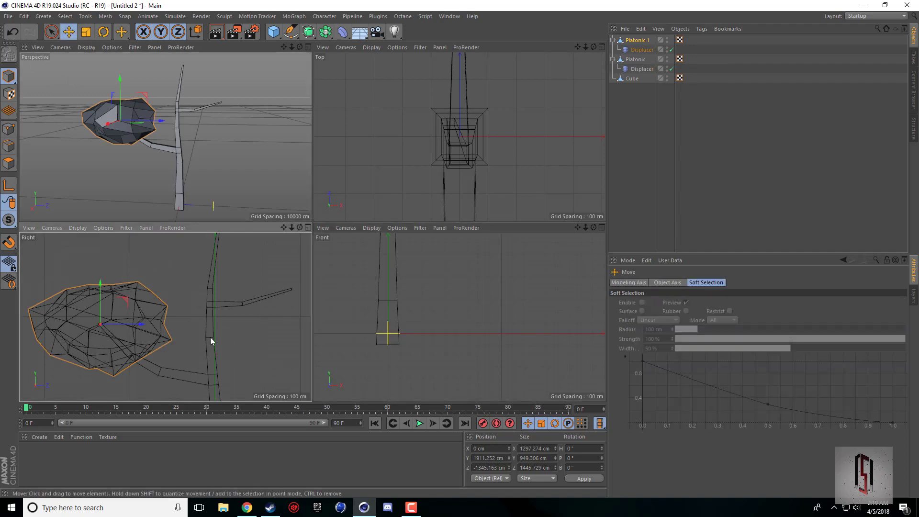
scroll(240, 338, down, 3)
drag(241, 338, 352, 315)
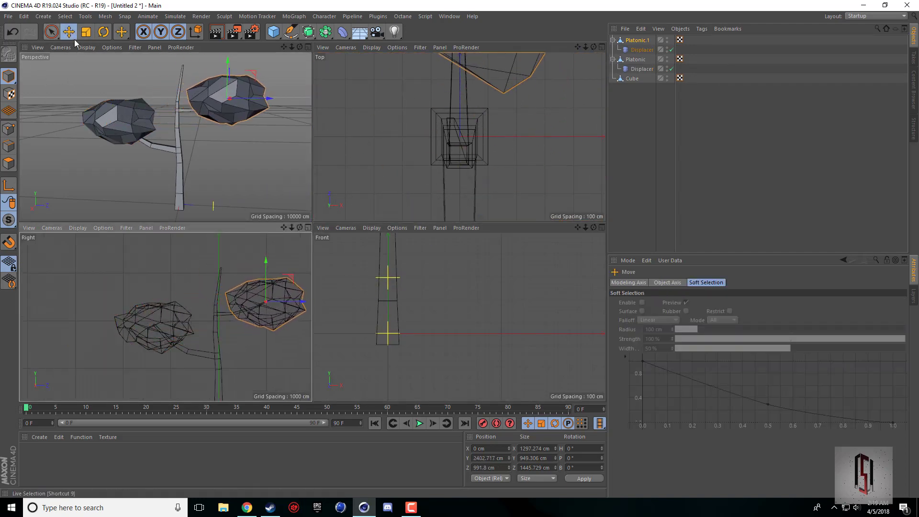
- Scale the copied clump down to about 664 × 486 × 740 cm and rotate its heading to 100°
click(86, 33)
drag(308, 174, 276, 144)
key(r)
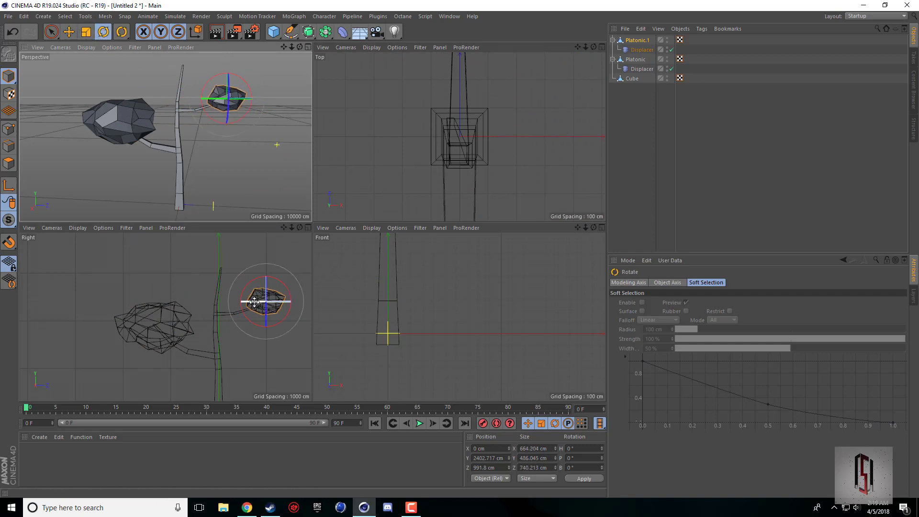
drag(254, 303, 395, 309)
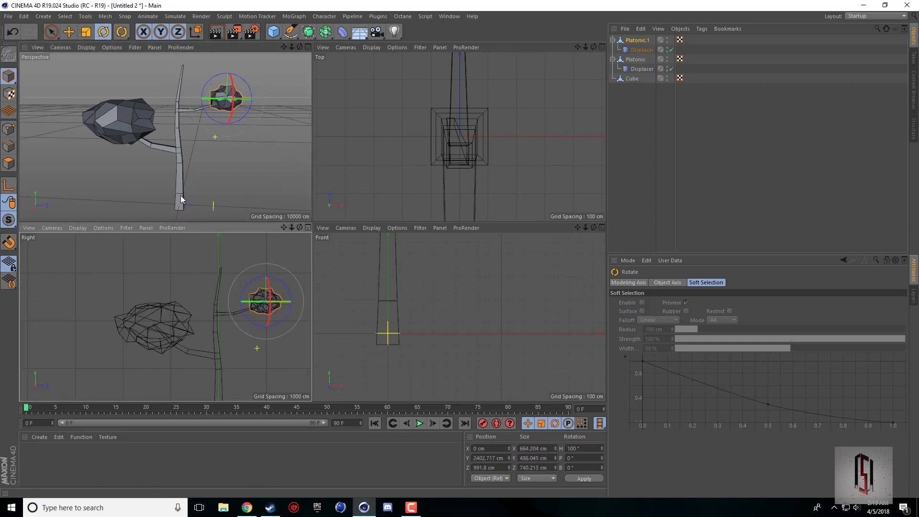
- Narrow the copied clump in X to about 82 %, and enlarge it uniformly to about 791 × 708 × 1078 cm
click(86, 32)
mouse_move(303, 302)
mouse_down()
mouse_move(330, 310)
mouse_move(295, 313)
mouse_up()
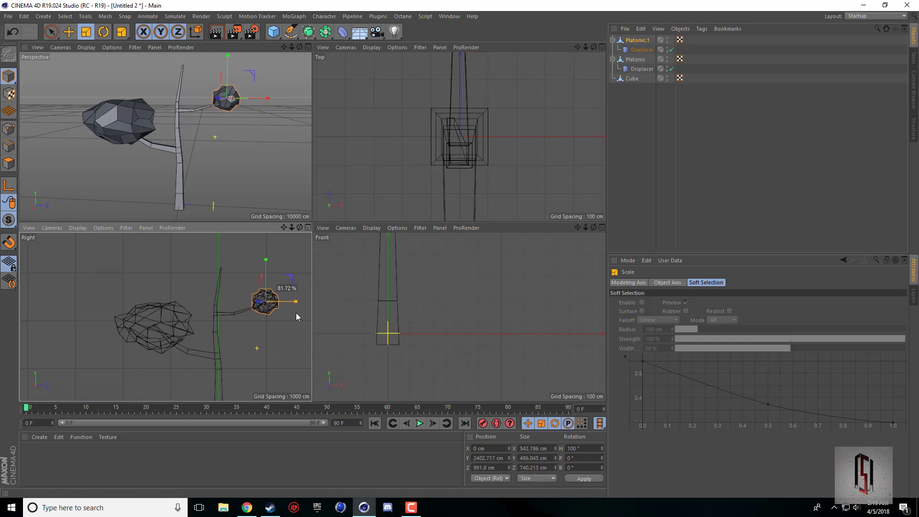
drag(288, 349, 331, 350)
middle_click(141, 141)
drag(593, 46, 630, 57)
- Duplicate the small clump and move the copy to the trunk's tip, at about Y 3275 cm and Z -11 cm
click(636, 40)
drag(578, 47, 517, 122)
key(ctrl+c)
key(ctrl+v)
middle_click(410, 262)
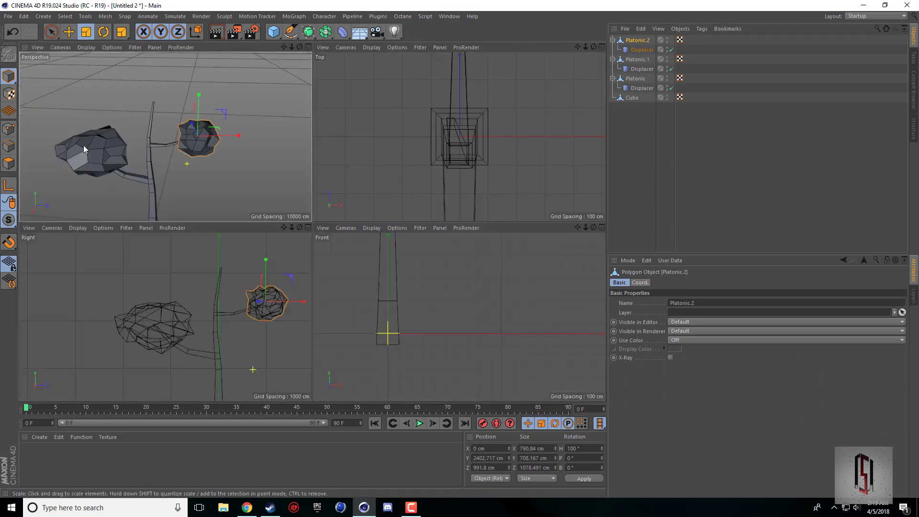
click(69, 32)
drag(274, 356, 226, 314)
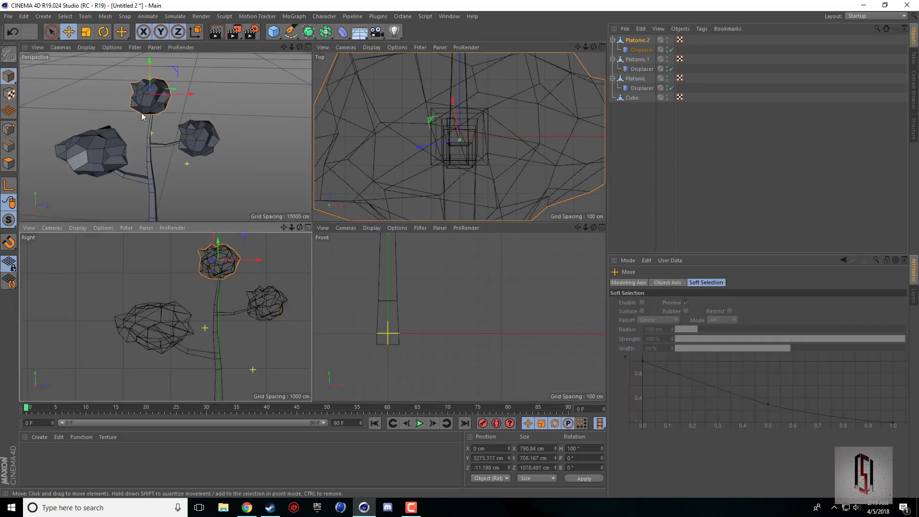
- Enlarge the clump on the trunk's tip uniformly to about 2698 × 2416 × 3680 cm
middle_click(142, 113)
click(87, 33)
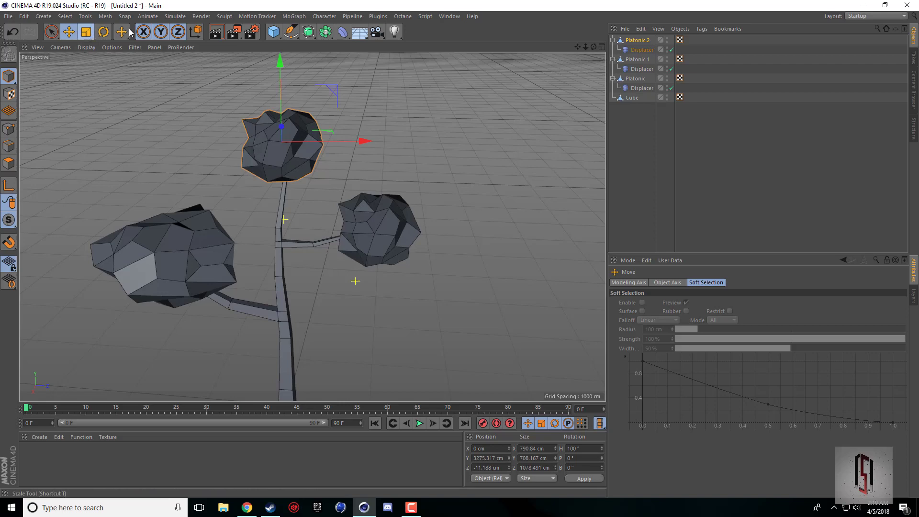
click(638, 49)
click(636, 41)
drag(432, 196, 885, 160)
- Raise the enlarged top clump to about Y 4058 cm and Z -172 cm so it sits on the trunk's tip
middle_click(262, 327)
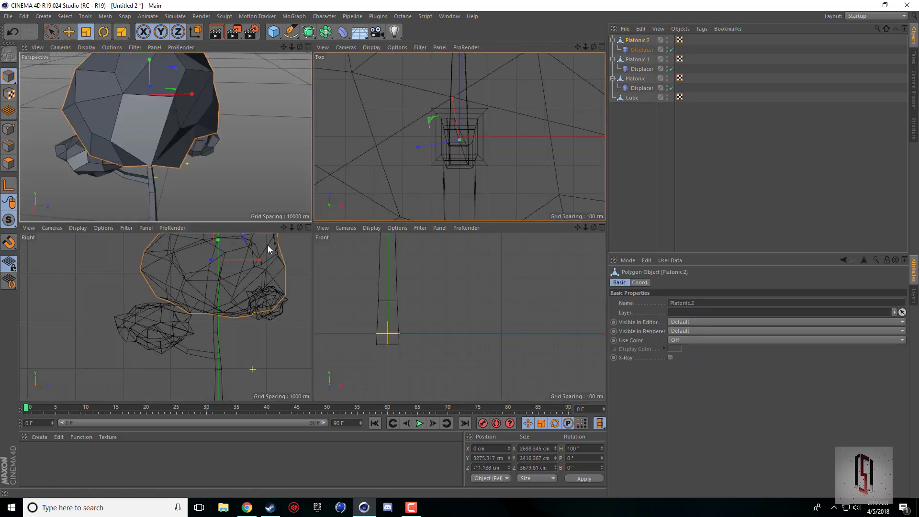
drag(284, 228, 251, 260)
click(69, 32)
drag(258, 368, 250, 331)
middle_click(248, 191)
scroll(323, 143, down, 8)
scroll(402, 119, down, 2)
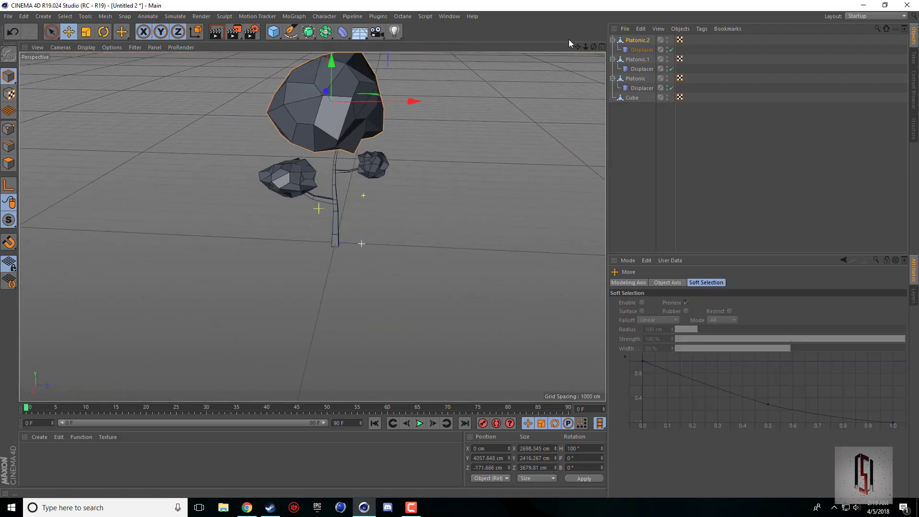
- Rotate the large top clump over the trunk and render a preview of the whole tree
mouse_move(577, 47)
mouse_down()
mouse_move(554, 138)
mouse_move(593, 38)
mouse_up()
alt+drag(306, 220, 351, 200)
key(r)
mouse_move(343, 160)
mouse_down()
mouse_move(336, 180)
mouse_move(339, 171)
mouse_up()
mouse_move(593, 47)
mouse_down()
mouse_move(593, 31)
mouse_move(599, 67)
mouse_move(593, 31)
mouse_up()
click(69, 34)
click(118, 114)
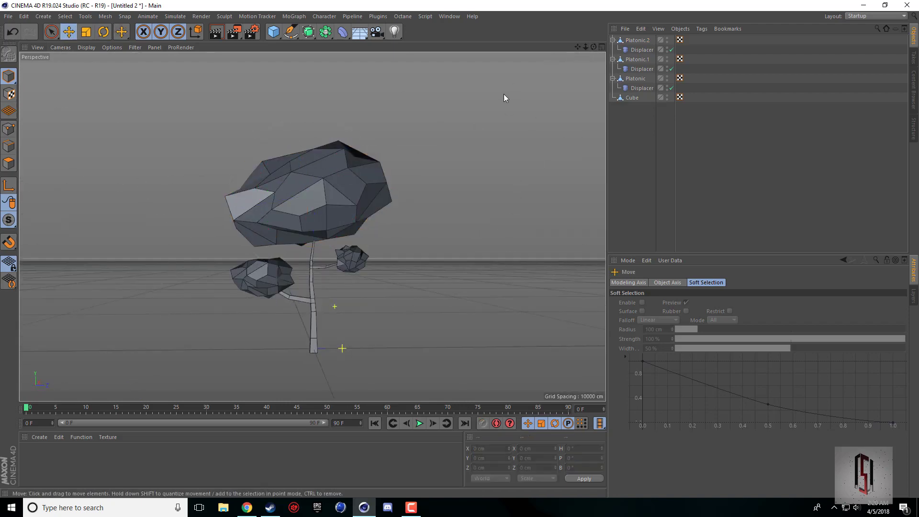
drag(593, 47, 581, 67)
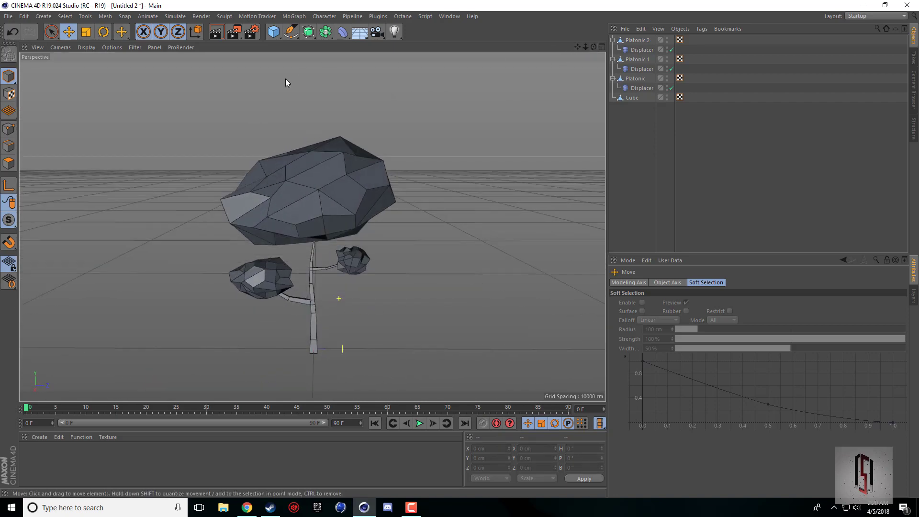
click(217, 32)
- Create a material without reflectance and set its color to green, about H 92°, S 92 %, V 68 %
double_click(151, 461)
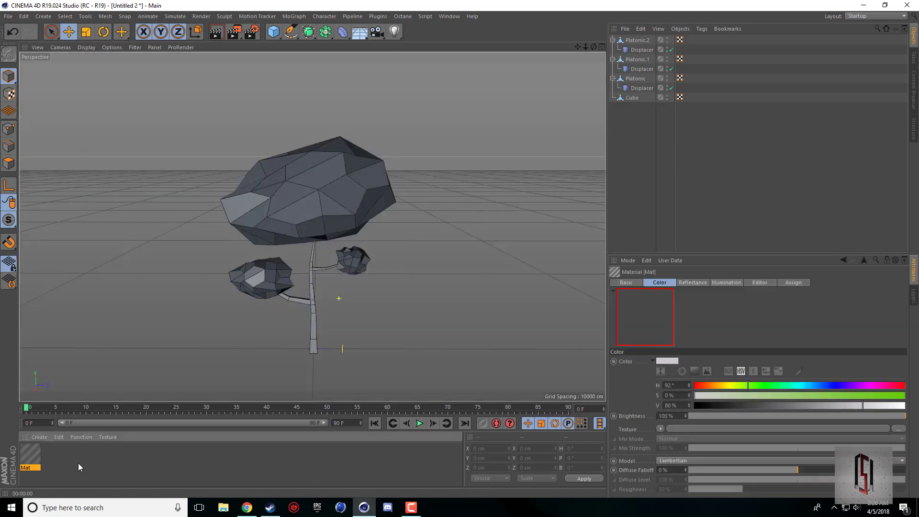
double_click(30, 453)
click(191, 200)
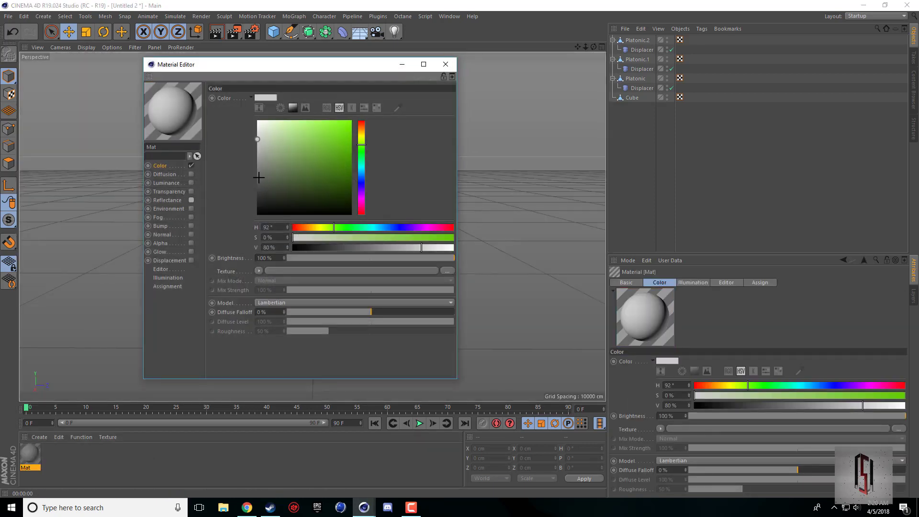
drag(305, 162, 344, 151)
click(445, 64)
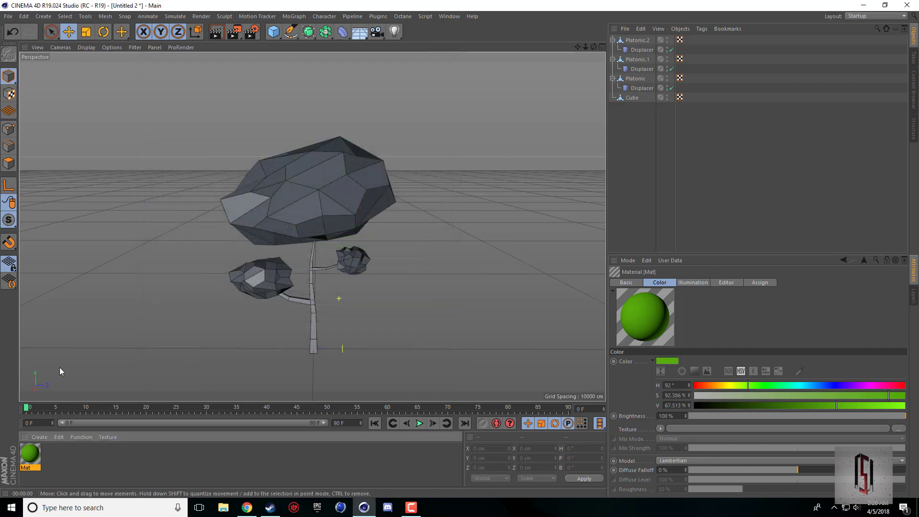
- Apply the green material to all three foliage clumps
drag(31, 455, 261, 277)
drag(30, 454, 69, 438)
drag(362, 269, 356, 264)
- Duplicate the green material, recolor the copy dark brown at about H 35°, S 40 %, V 25 %, and apply it to the trunk
ctrl+drag(30, 455, 54, 455)
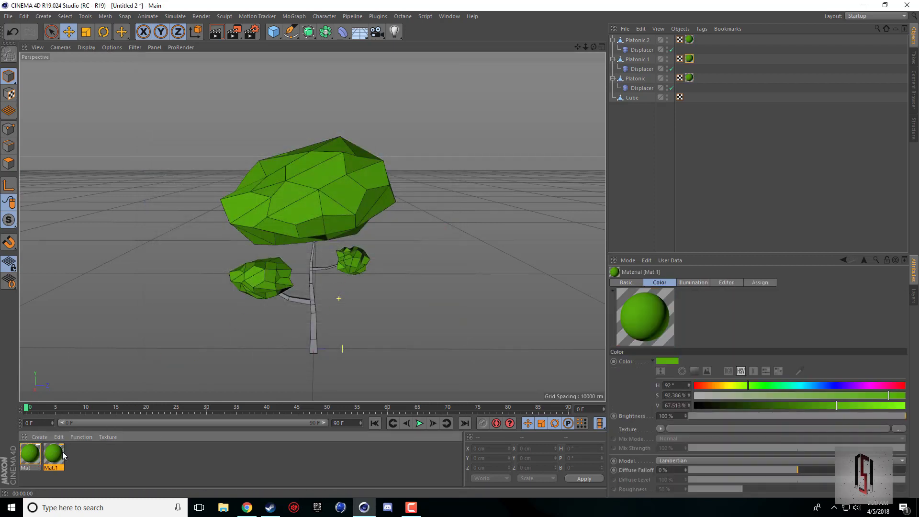
double_click(61, 460)
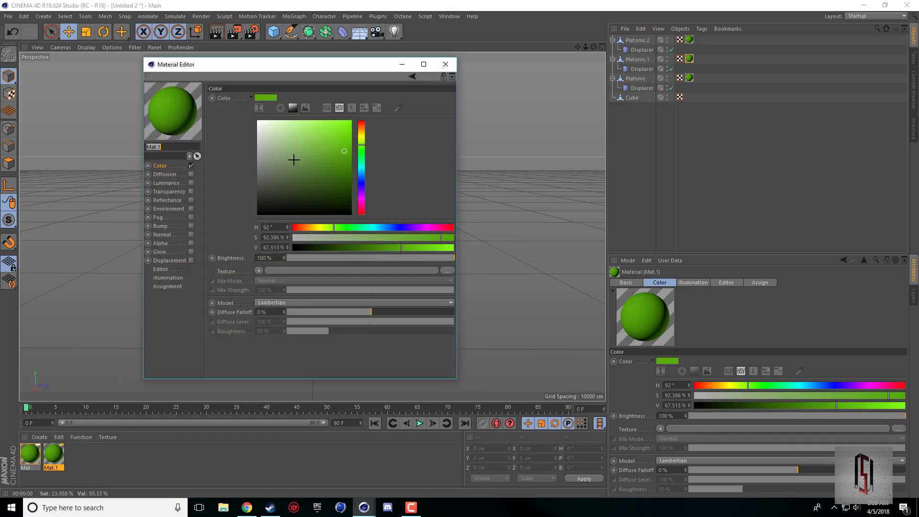
drag(360, 141, 361, 129)
click(280, 179)
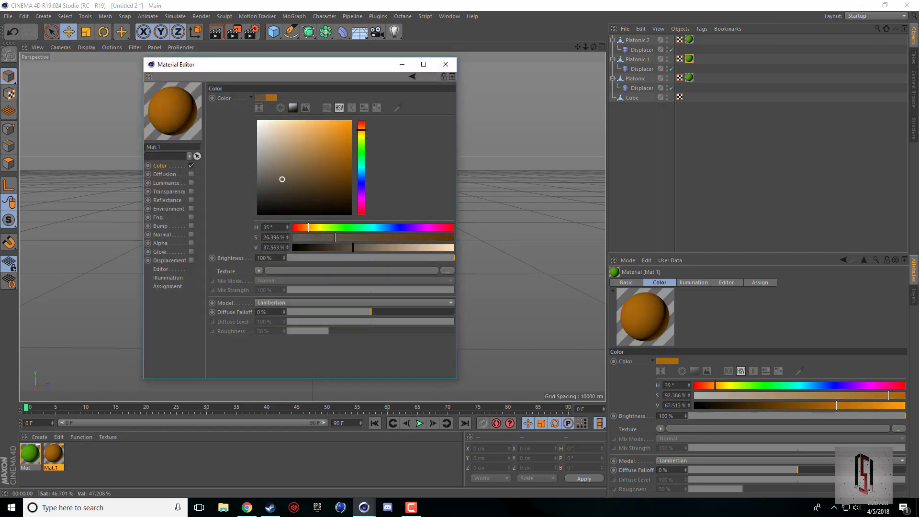
drag(291, 180, 295, 191)
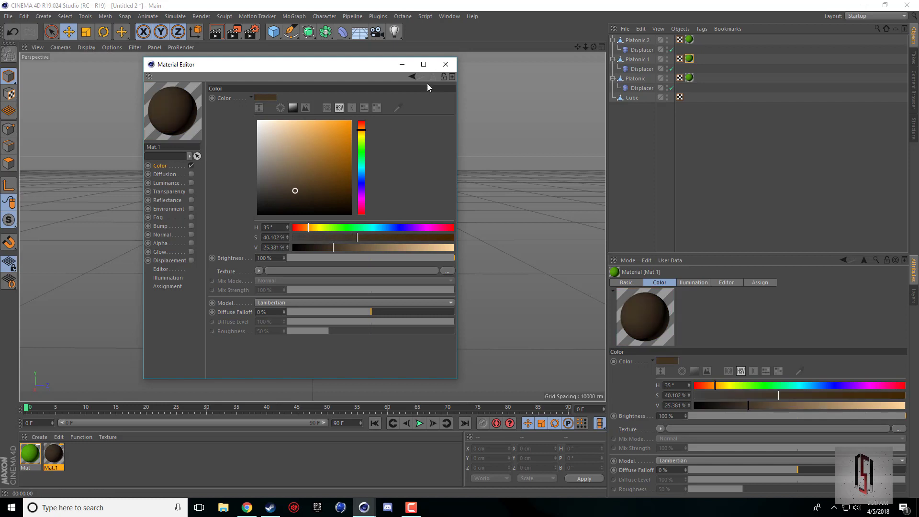
click(445, 64)
drag(313, 314, 314, 314)
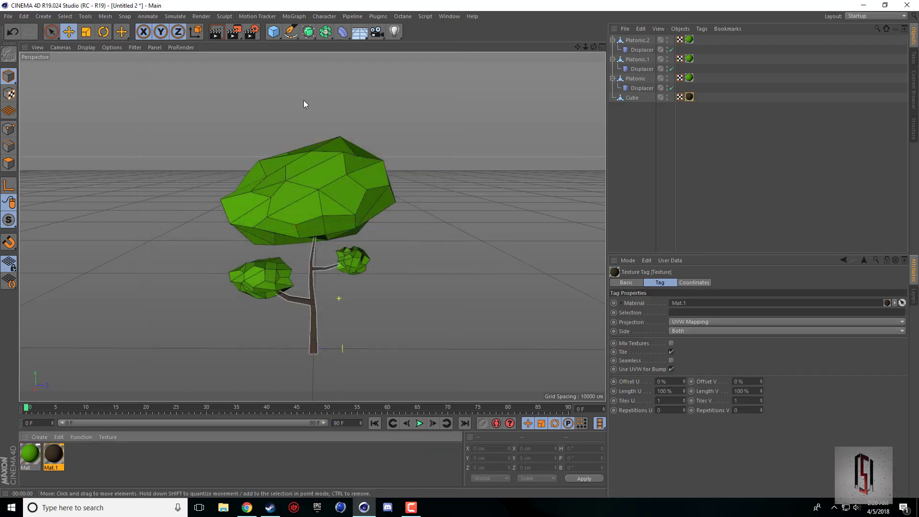
- Add a Floor and a Physical Sky, and set the sky's time to 10:00:00
click(359, 32)
click(402, 42)
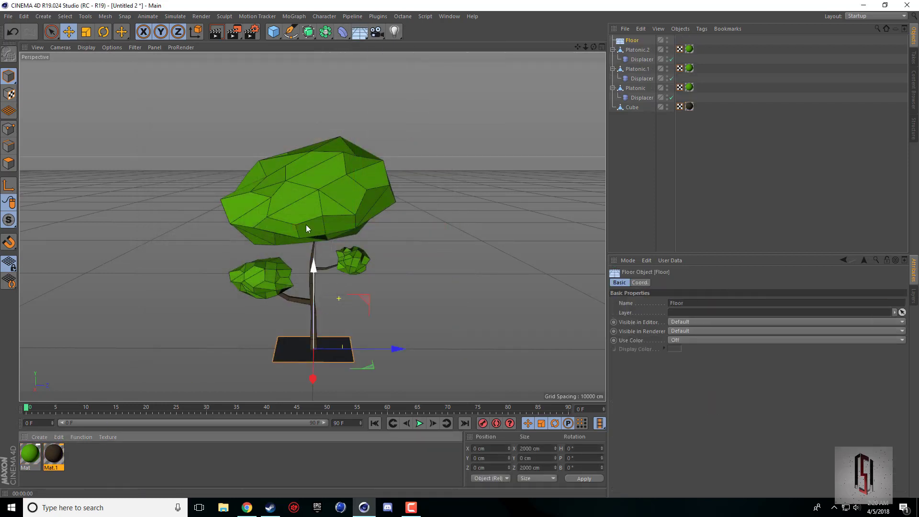
click(396, 69)
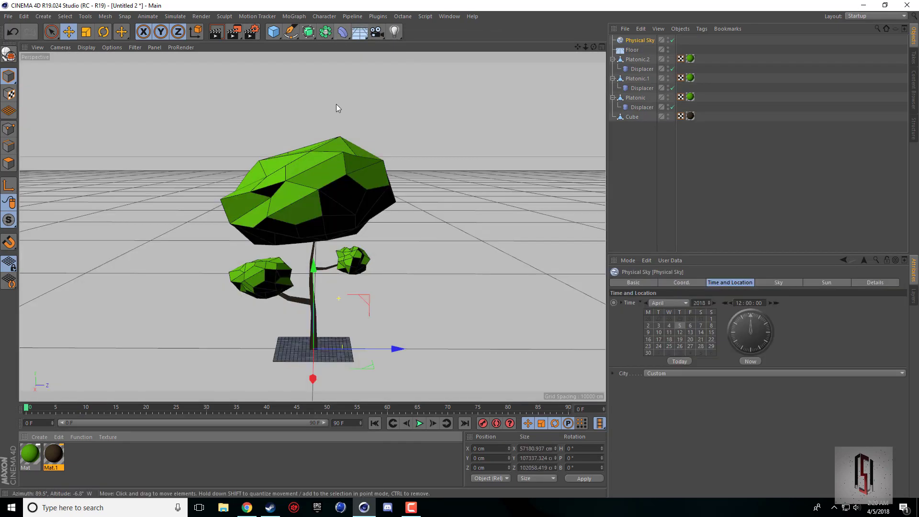
click(723, 304)
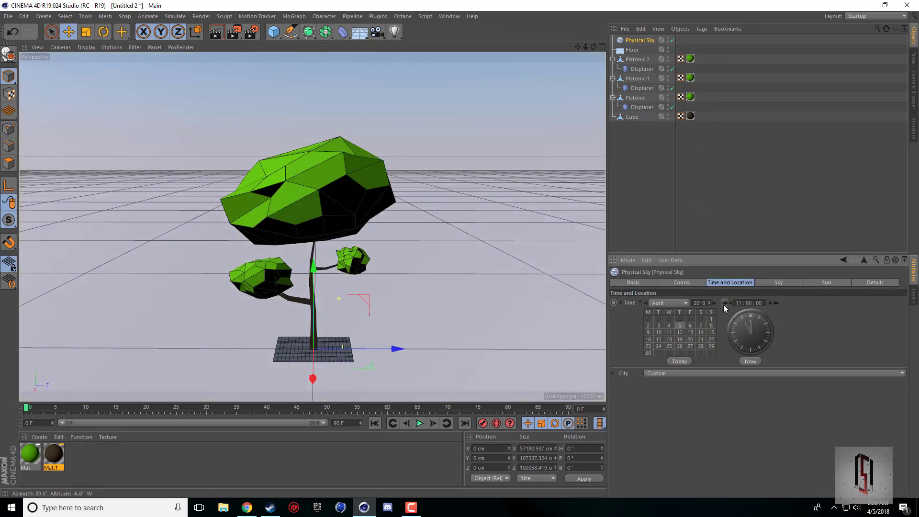
click(723, 304)
- Add the Ambient Occlusion and Global Illumination effects to the render settings
click(250, 36)
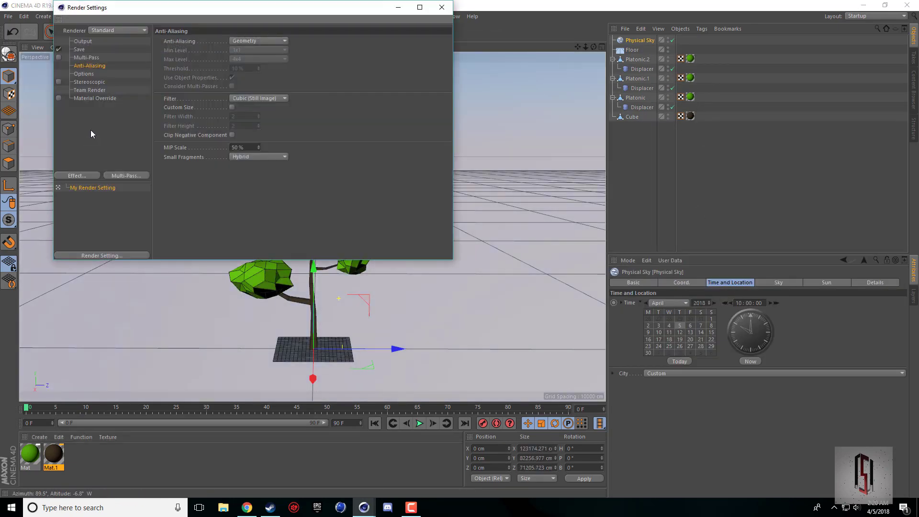
right_click(91, 130)
click(114, 192)
right_click(108, 130)
click(143, 253)
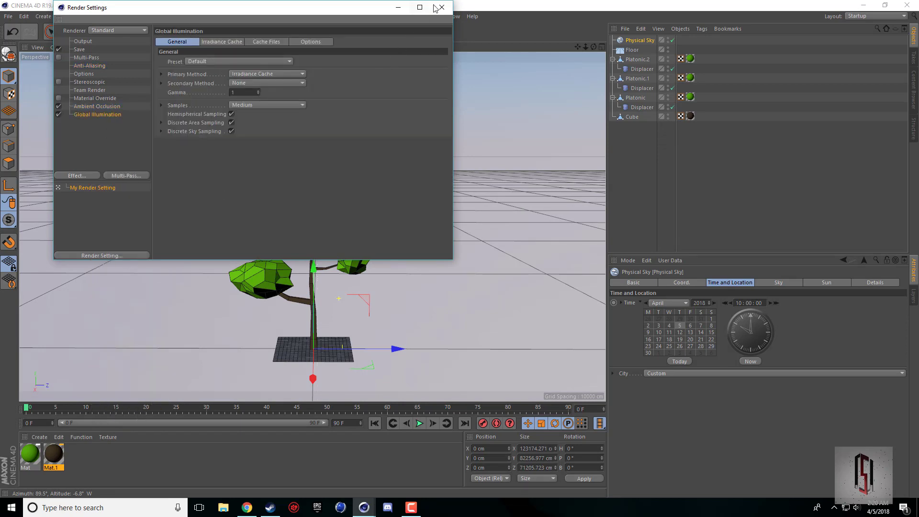
click(440, 7)
drag(593, 46, 584, 89)
mouse_move(577, 47)
mouse_down()
mouse_move(544, 2)
mouse_move(597, 45)
mouse_move(622, 28)
mouse_move(578, 49)
mouse_move(579, 82)
mouse_move(587, 57)
mouse_up()
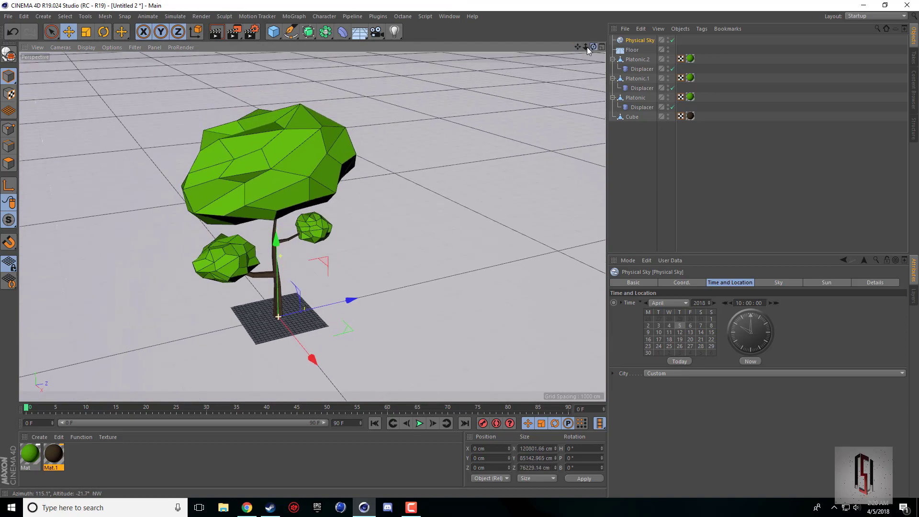
- Render the current view to preview the lit tree on the floor
click(220, 33)
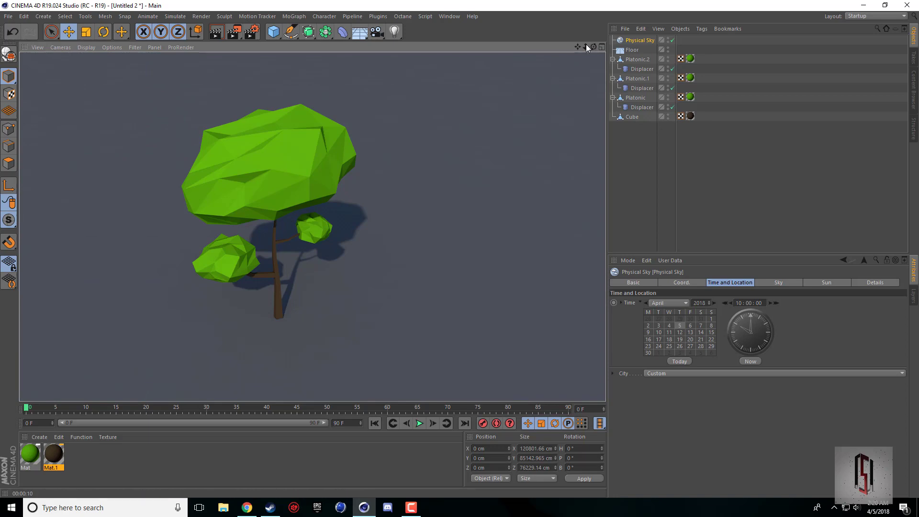
drag(592, 46, 577, 61)
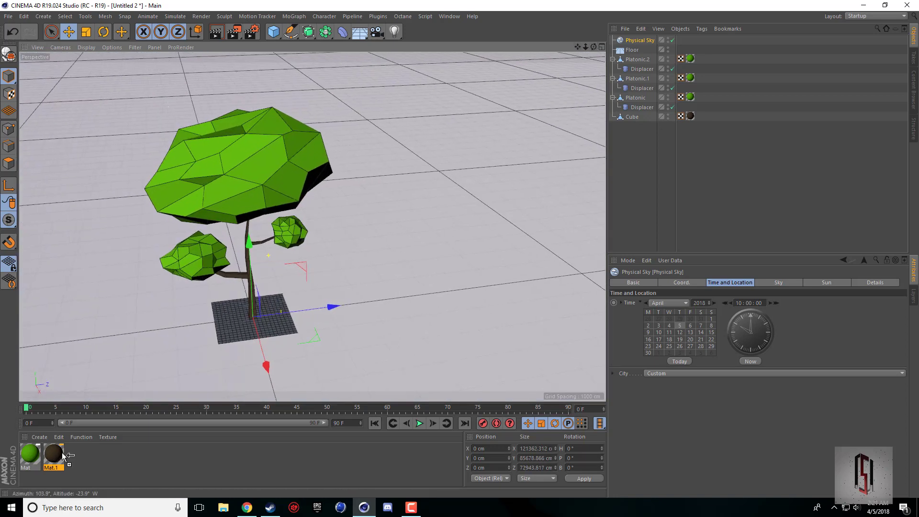
- Create a plain white material and apply it to the Physical Sky
double_click(79, 456)
double_click(78, 455)
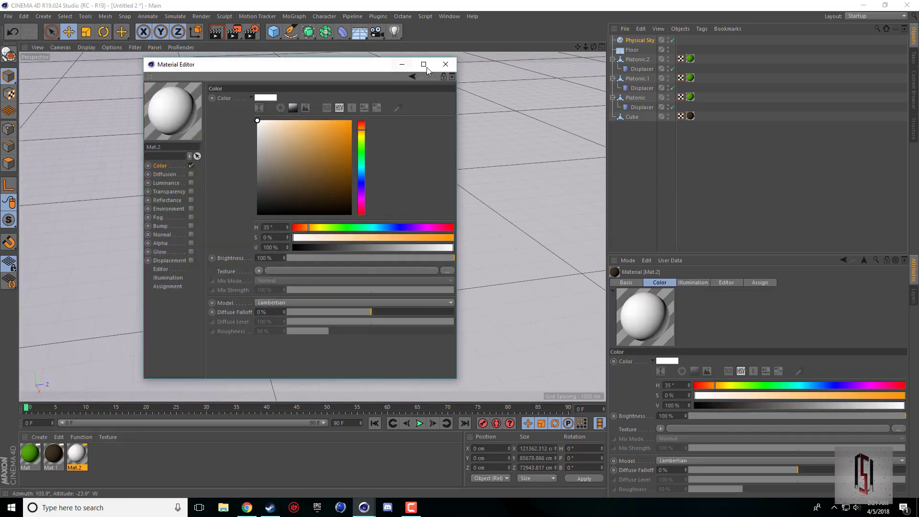
click(446, 65)
drag(83, 456, 94, 350)
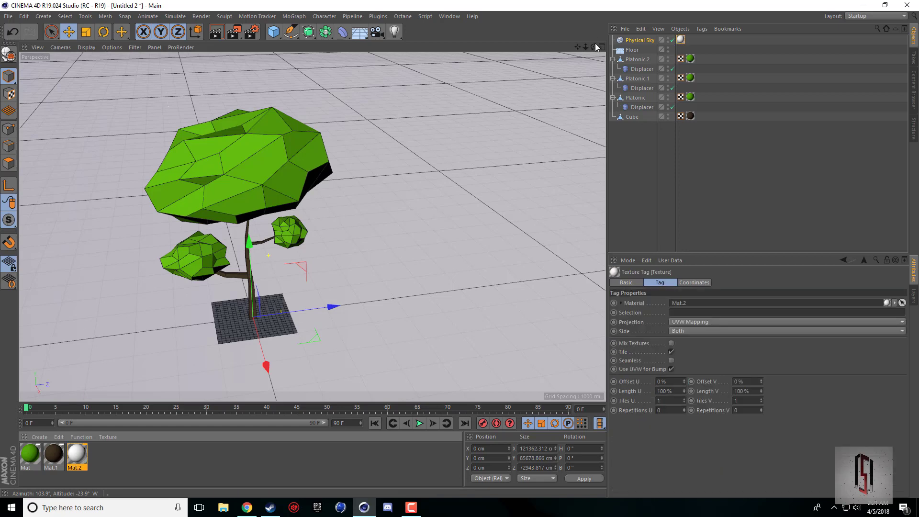
- Look at the finished example trees in the Untitled 1 scene and return to Untitled 2
drag(595, 46, 568, 70)
click(449, 16)
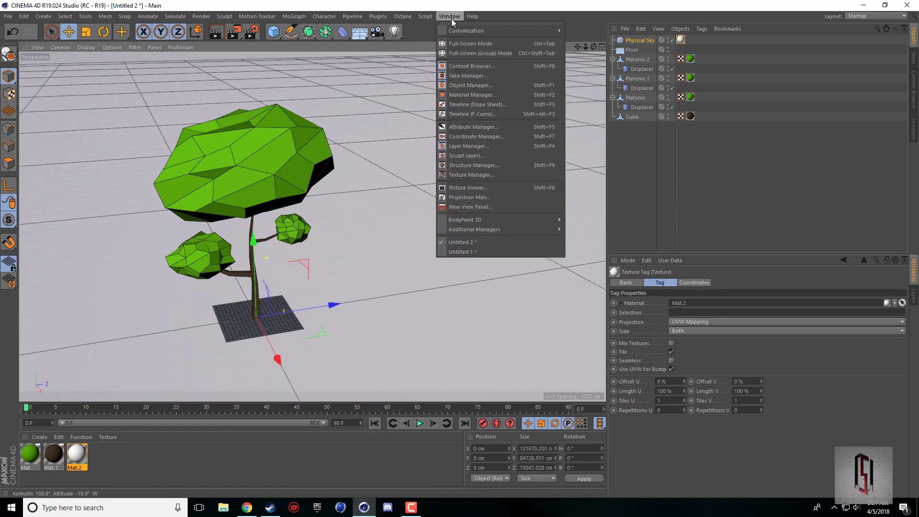
click(472, 247)
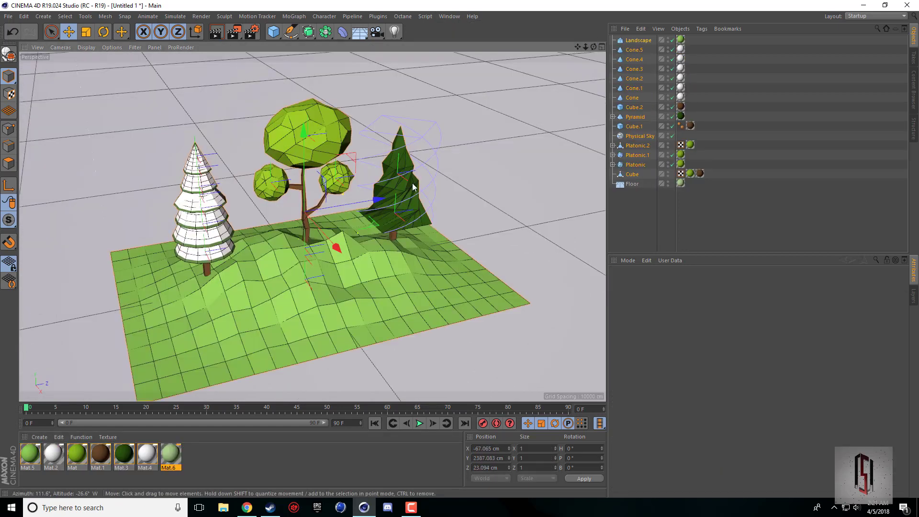
click(450, 16)
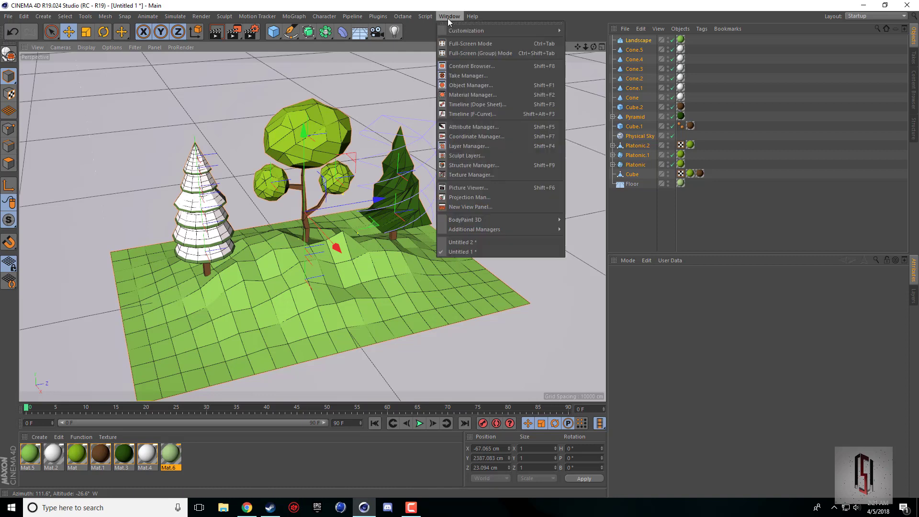
click(467, 241)
- Add a cube as a second trunk at about Z 5294 cm beside the tree, 200 cm square and about 841 cm tall
drag(272, 32, 322, 45)
drag(309, 301, 407, 296)
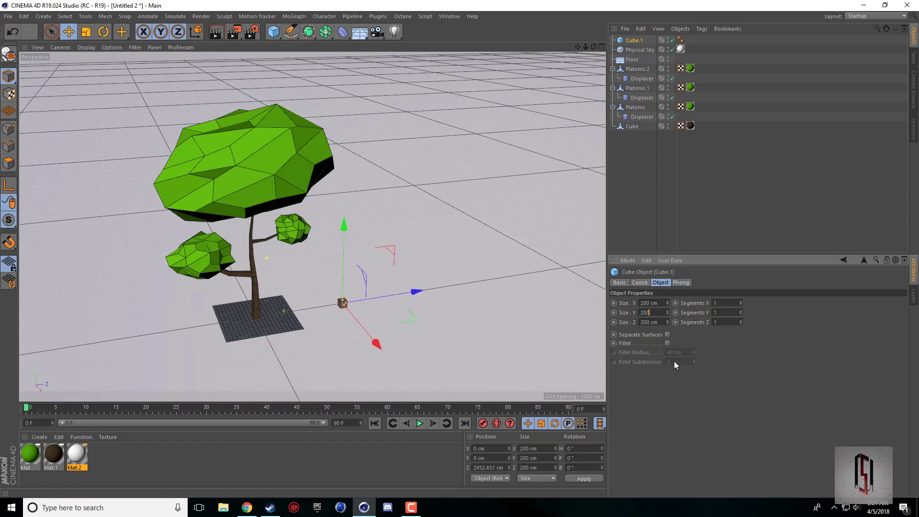
text(500)
drag(346, 252, 388, 259)
middle_click(374, 316)
drag(213, 164, 258, 157)
- Add a pyramid and move it onto the new trunk cube, at about Y 726 cm and Z 5332 cm
click(273, 34)
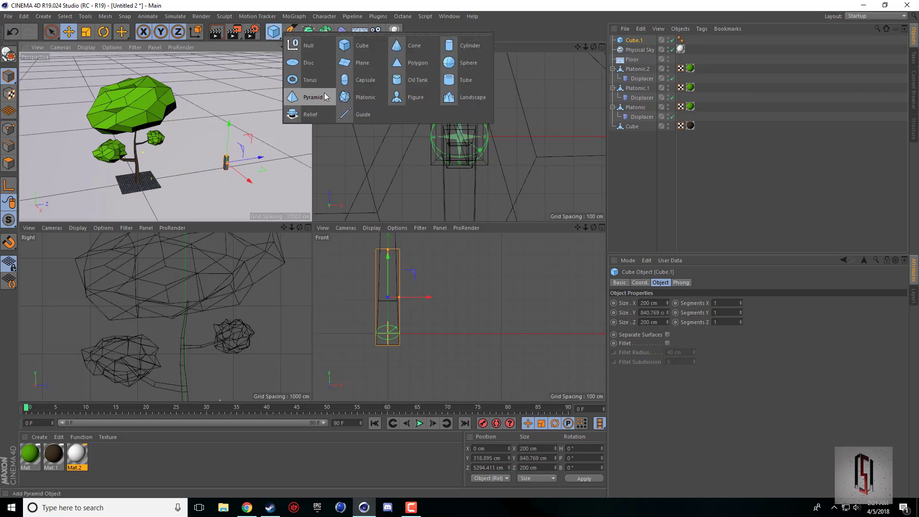
click(324, 95)
scroll(253, 286, down, 5)
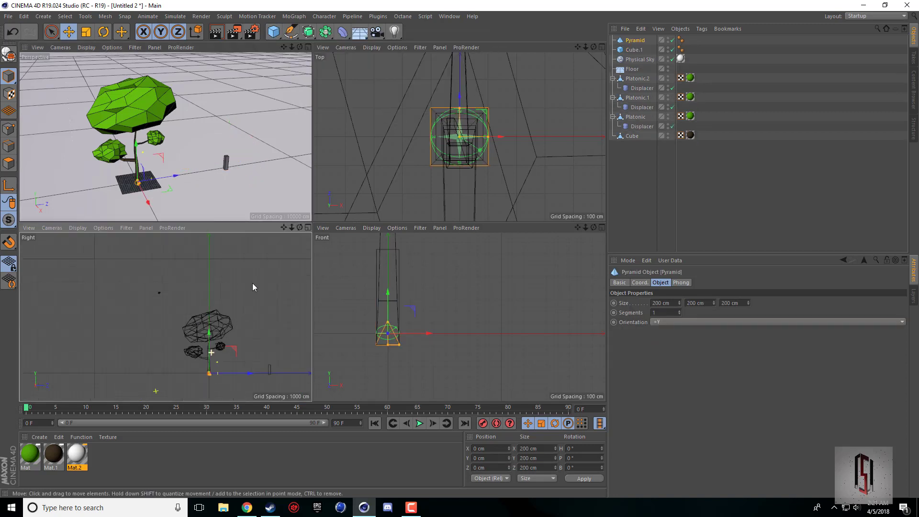
drag(284, 229, 236, 219)
scroll(212, 335, up, 5)
drag(240, 376, 395, 355)
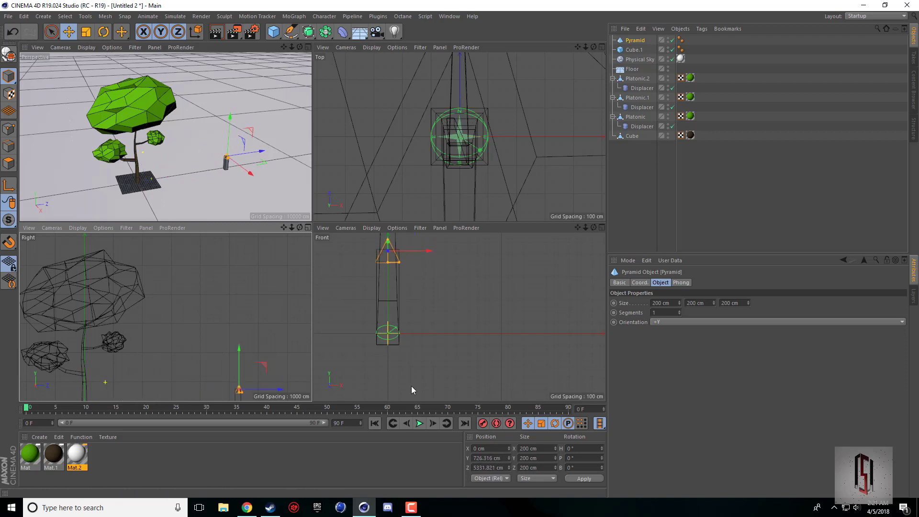
- Set the pyramid's size to 500 × 1000 × 500 cm
click(676, 303)
key(Tab)
key(Tab)
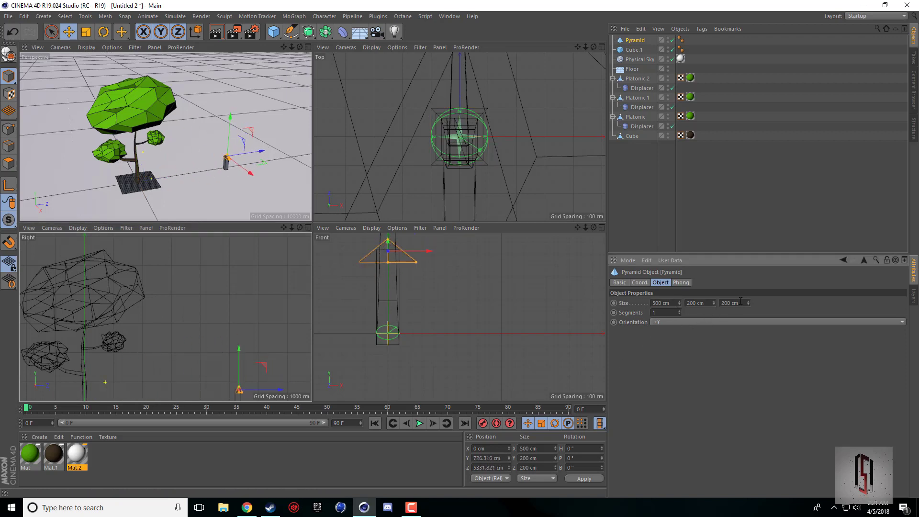
text(51000)
key(Return)
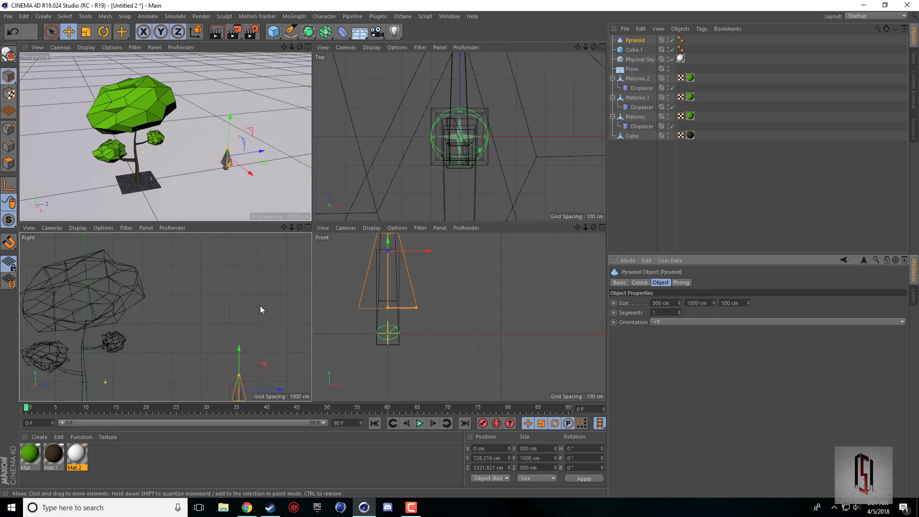
- Raise the pyramid to about Y 1472 cm and enlarge it freehand to about 1236 × 1554 × 1151 cm
middle_click(250, 168)
scroll(448, 248, up, 5)
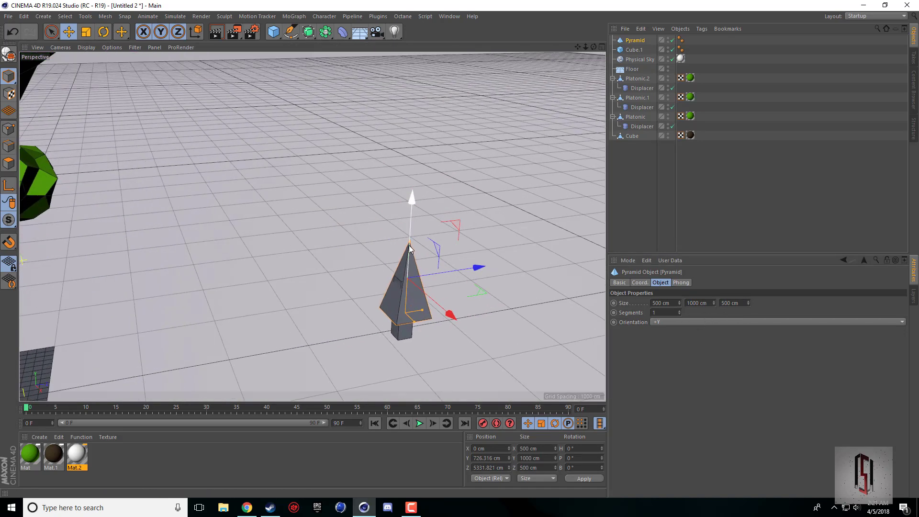
drag(408, 242, 415, 141)
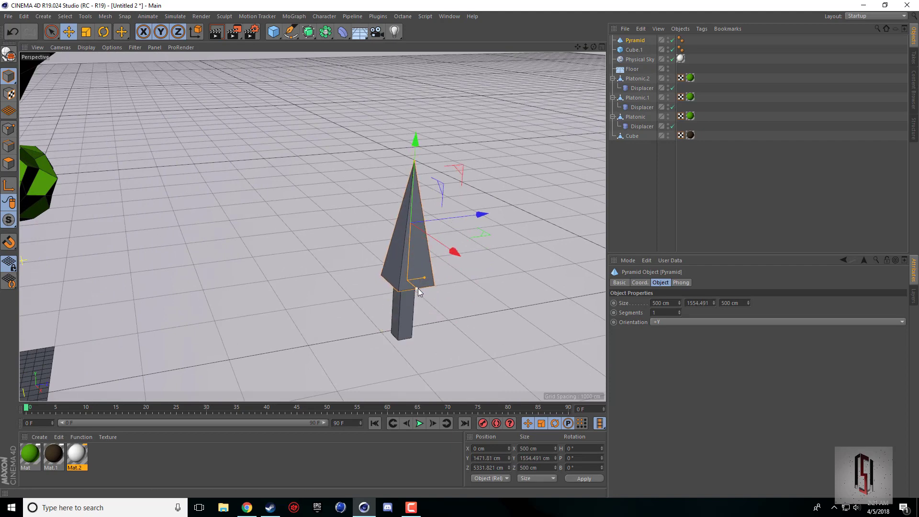
drag(417, 288, 448, 276)
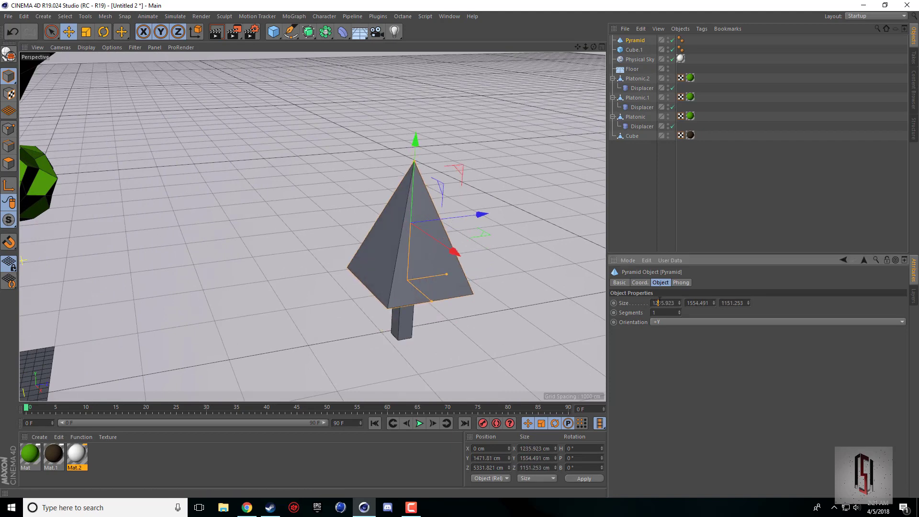
- Set the pyramid's size to 1200 × 2000 × 1200 cm
text(1200)
click(732, 303)
key(Return)
text(200)
key(Return)
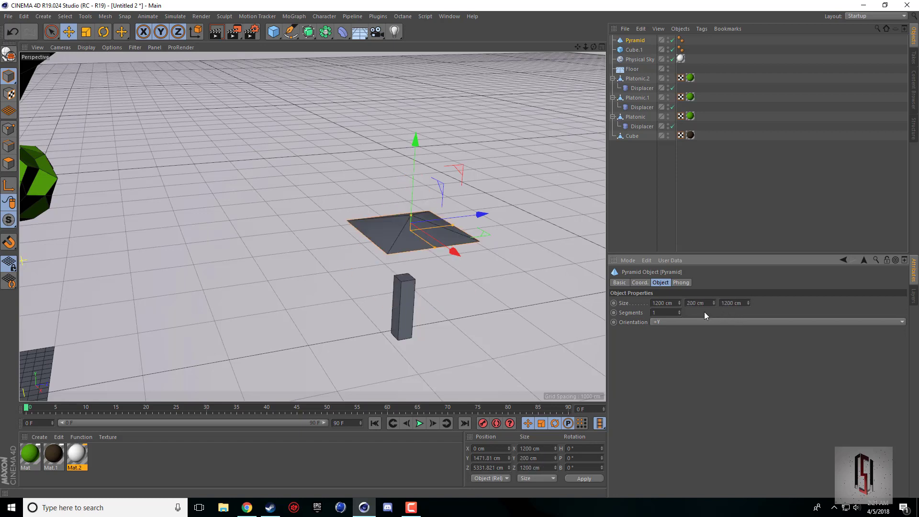
click(695, 303)
text(0)
key(Return)
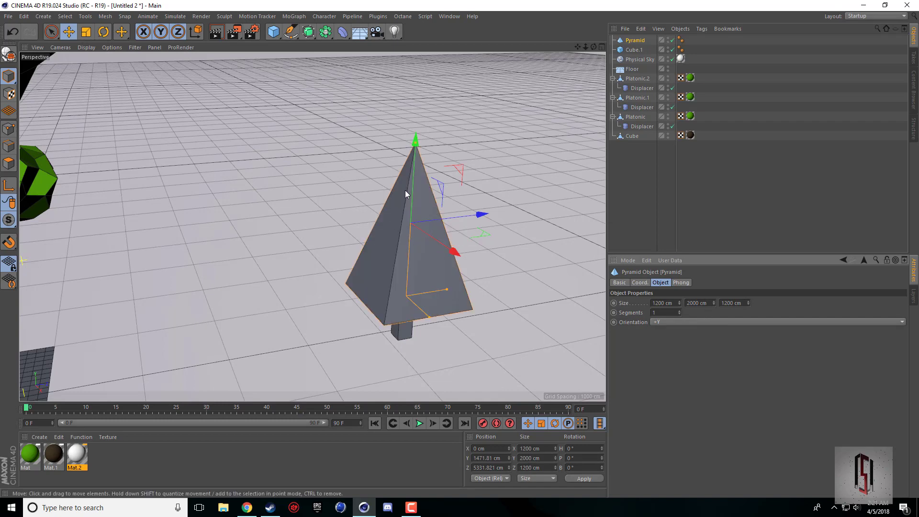
- Raise the pyramid to about Y 1766 cm and set its segments to 3
drag(413, 187, 415, 163)
click(679, 311)
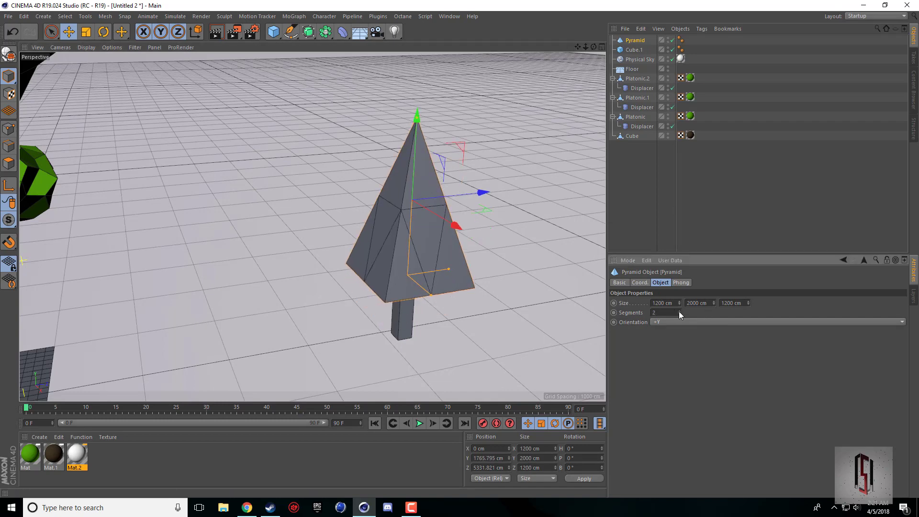
click(678, 311)
- Add a Twist deformer under the pyramid, fit it to the parent, and set its angle to about 296°
drag(593, 47, 388, 64)
click(346, 33)
shift+click(372, 63)
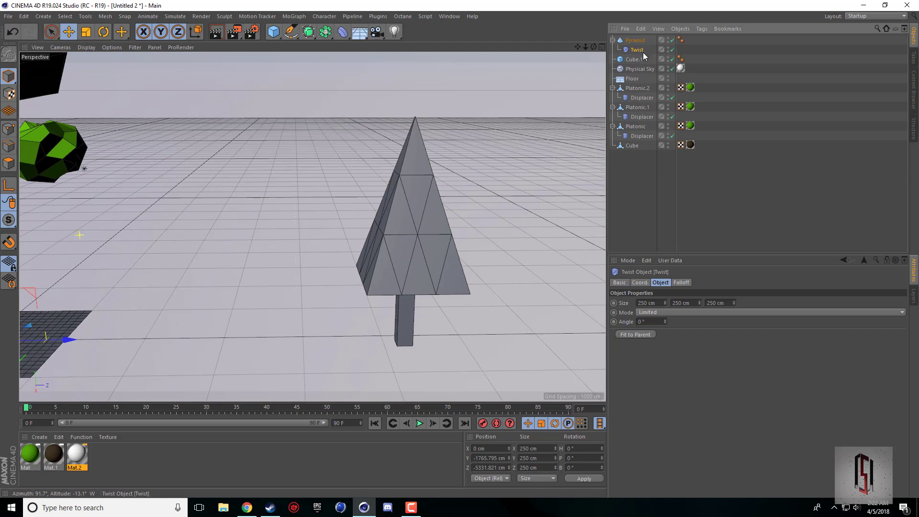
click(642, 335)
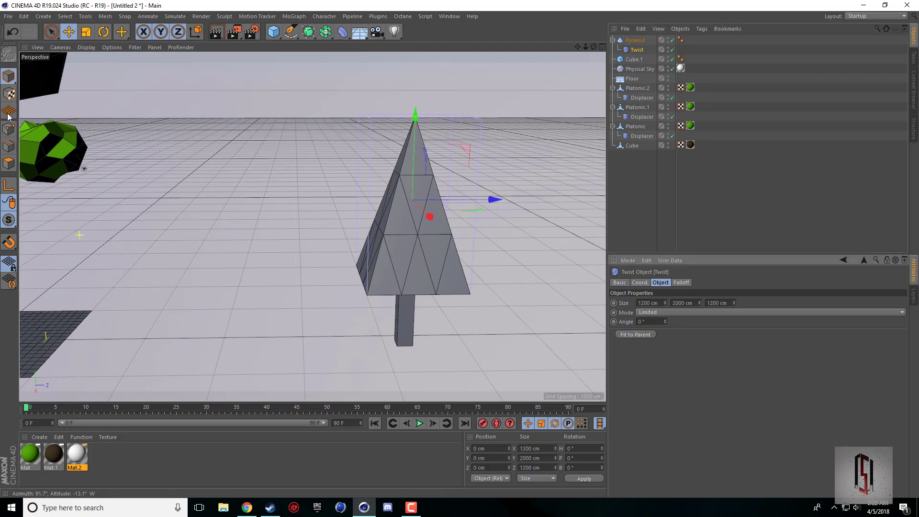
click(629, 41)
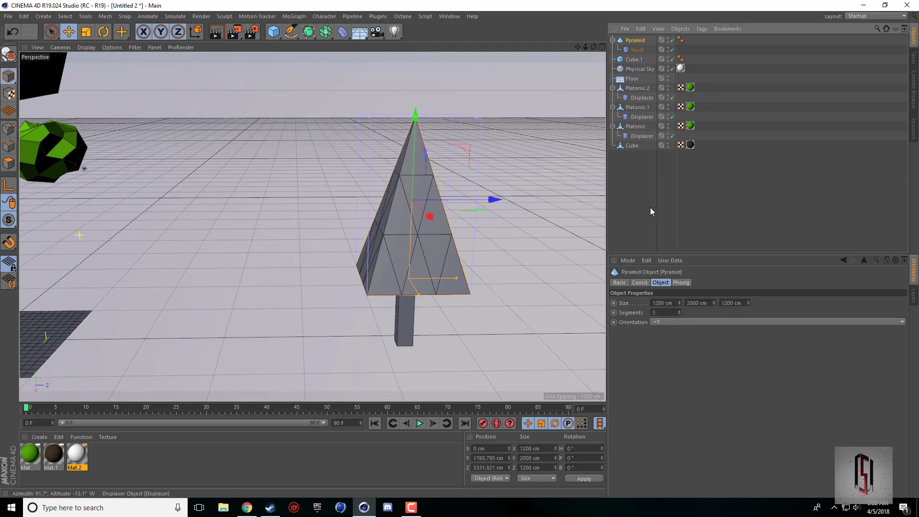
click(635, 50)
drag(665, 323, 703, 292)
- Increase the twisted pyramid's segments to about 15
click(635, 40)
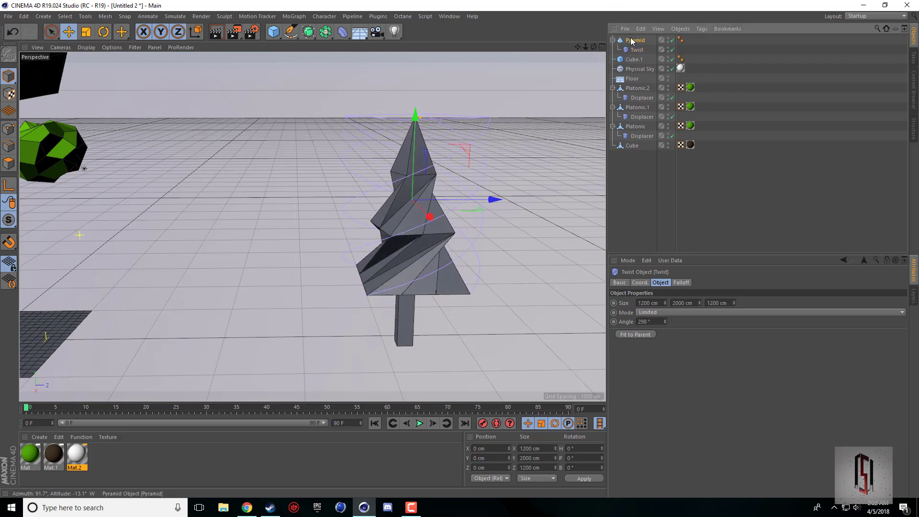
click(665, 313)
drag(679, 313, 679, 306)
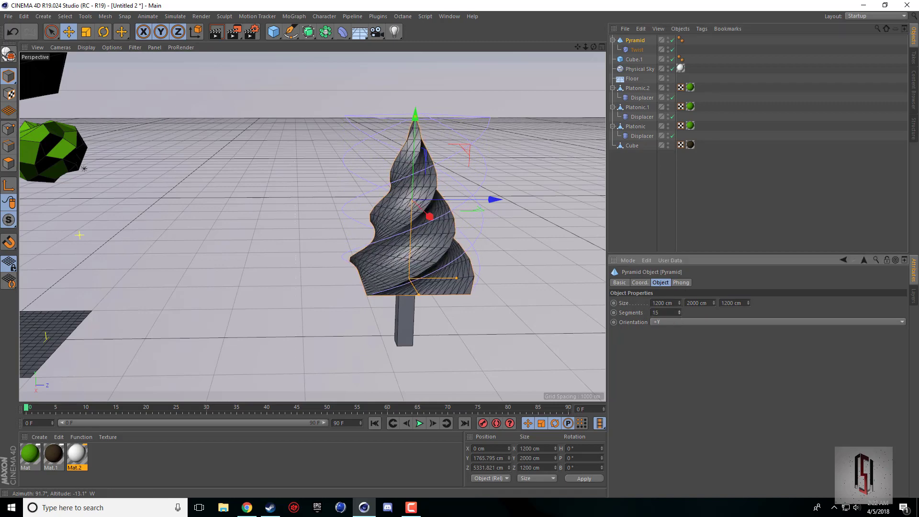
click(501, 332)
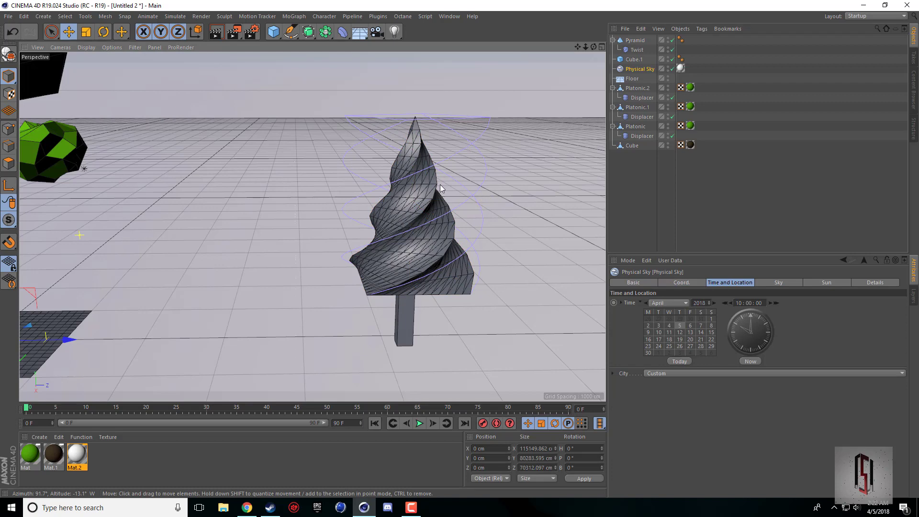
- Delete the Phong tags from the pyramid and the new trunk cube, and render the view to check the faceted shading
alt+middle_drag(394, 233, 352, 243)
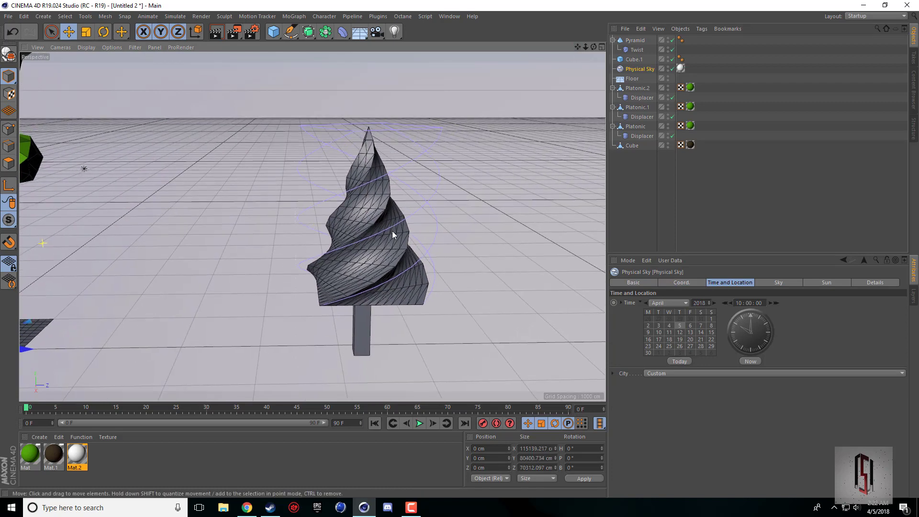
click(730, 213)
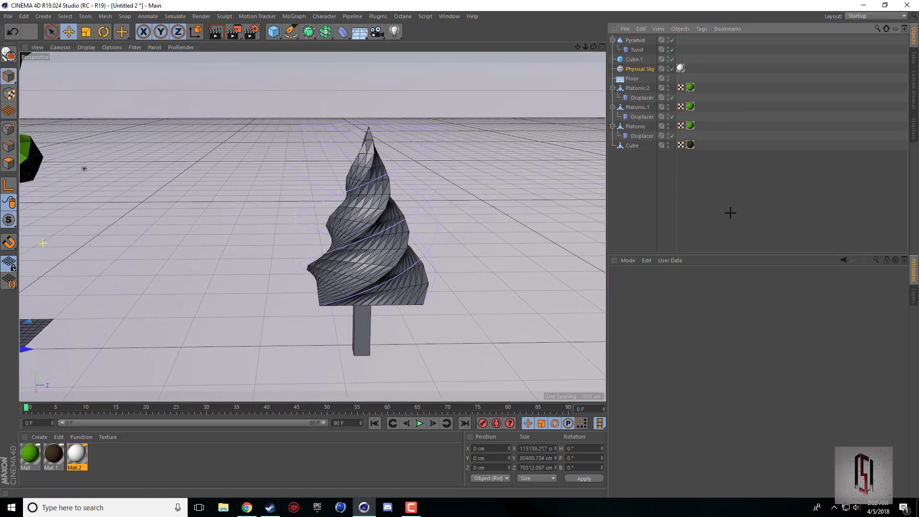
key(ctrl+r)
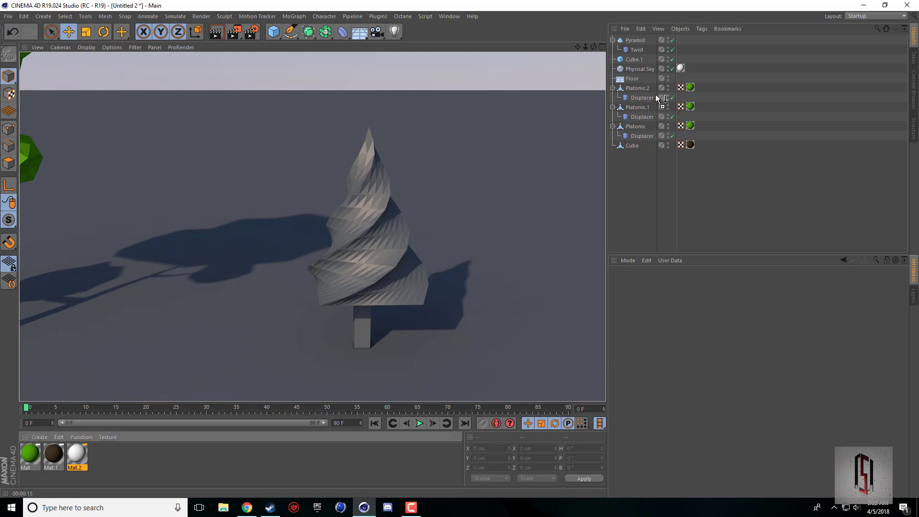
- Apply the white material to the Floor and remove its texture tag from the Physical Sky
drag(641, 83, 639, 80)
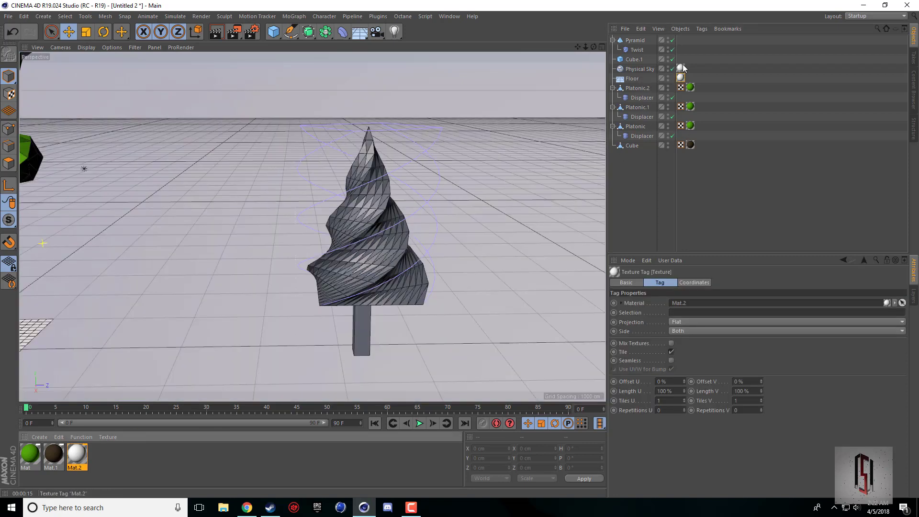
click(681, 68)
key(Delete)
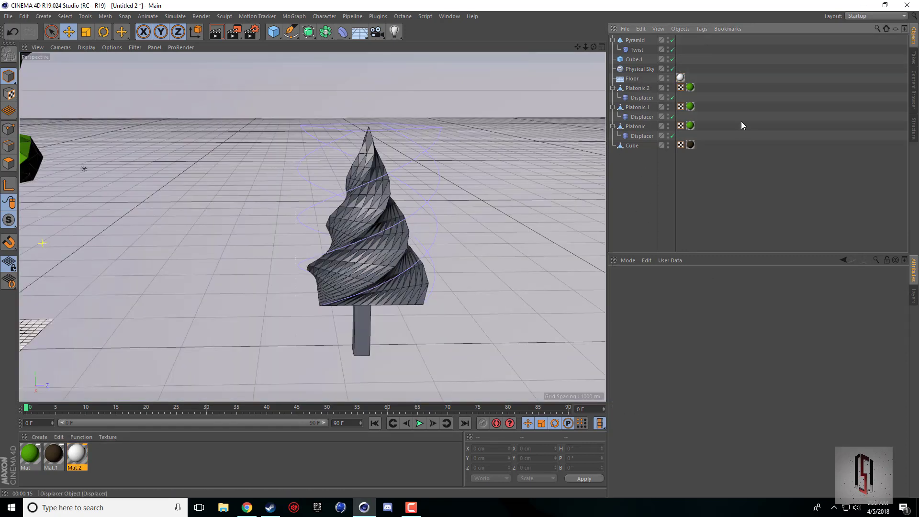
- Reduce the twisted pyramid's segments for a coarser low-poly shape
click(637, 40)
drag(681, 314, 681, 316)
click(487, 108)
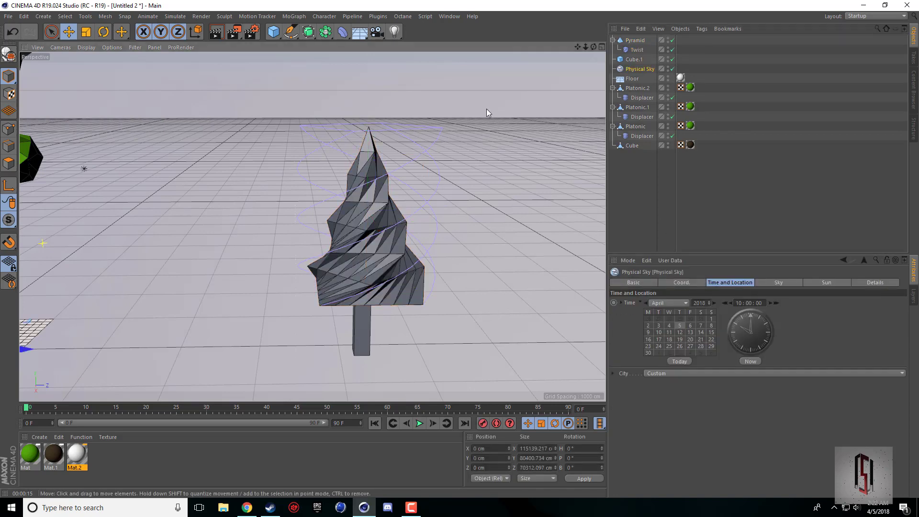
- Apply the dark brown material to the new trunk cube and the green material to the twisted pyramid
drag(593, 48, 151, 415)
drag(55, 453, 58, 451)
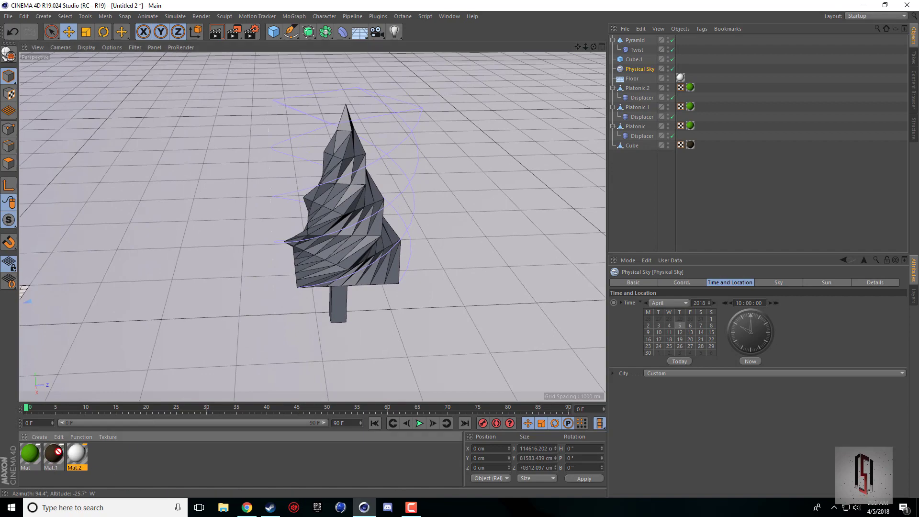
drag(330, 312, 334, 312)
drag(31, 452, 352, 235)
- Enlarge the pine's twisted pyramid, Twist deformer and trunk cube together, and raise the whole tree
scroll(244, 351, down, 10)
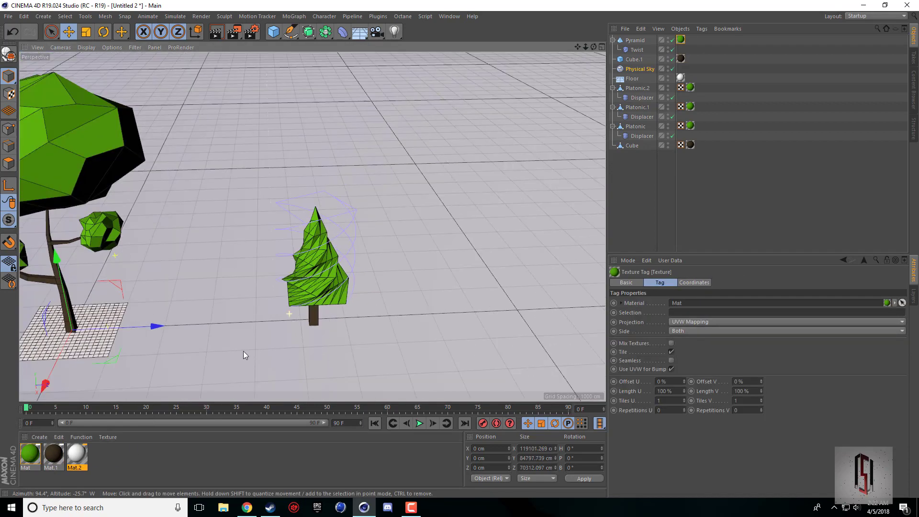
scroll(381, 206, up, 3)
drag(593, 46, 641, 10)
alt+middle_drag(334, 148, 368, 140)
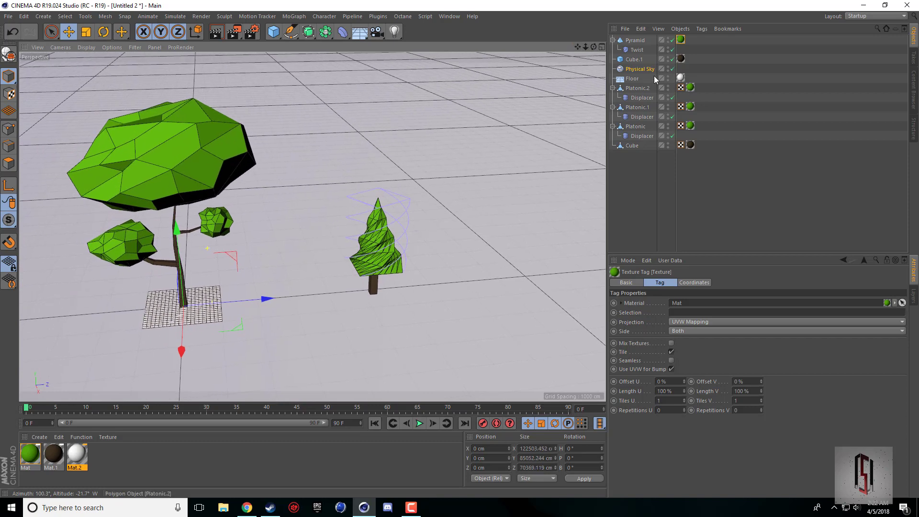
click(635, 38)
shift+click(633, 59)
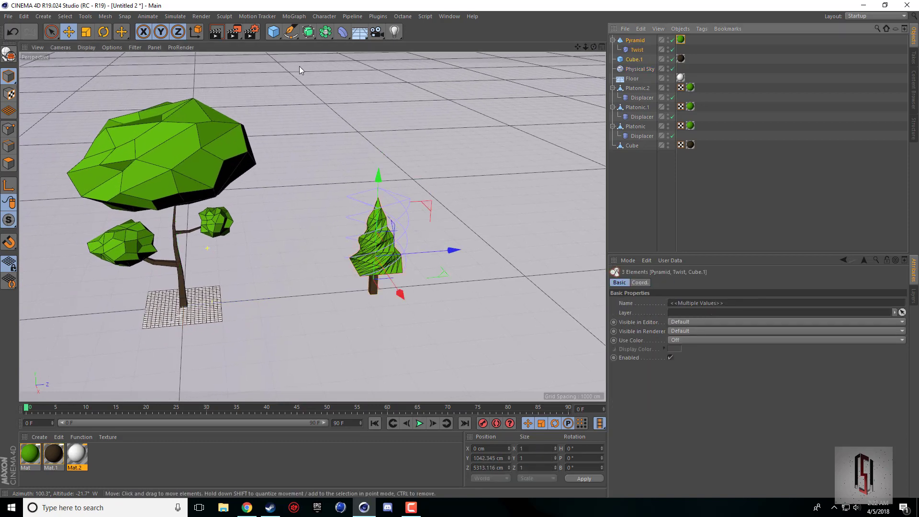
click(86, 32)
drag(445, 155, 723, 153)
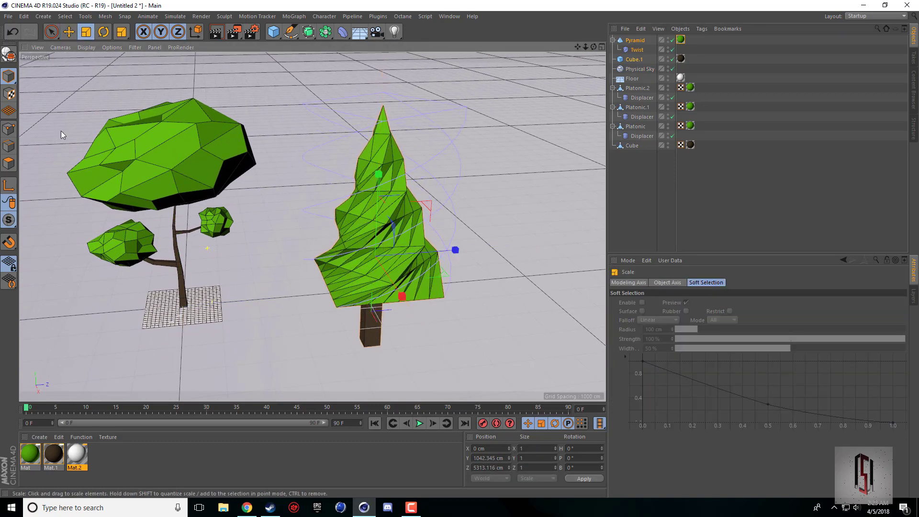
click(69, 33)
drag(378, 177, 378, 157)
- Scale the twisted pine down to about 67% and render the view to check both trees
click(89, 32)
drag(170, 154, 104, 158)
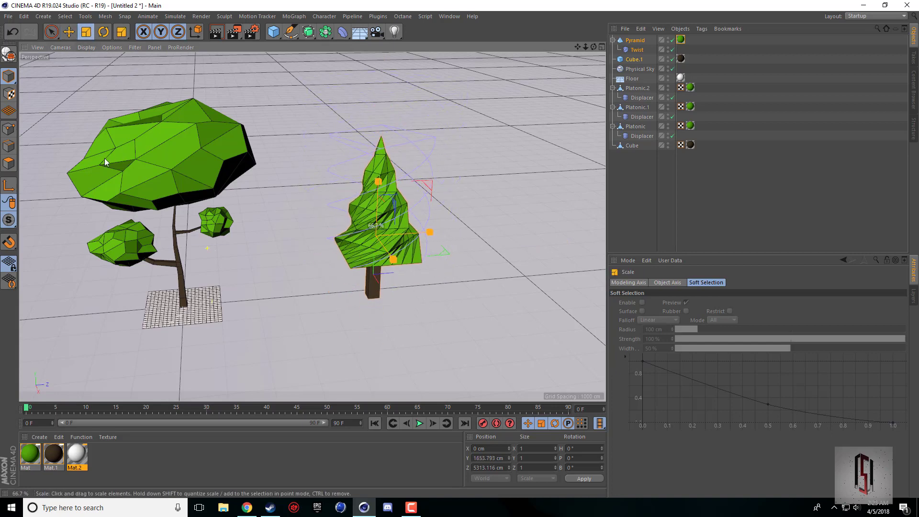
scroll(277, 154, down, 2)
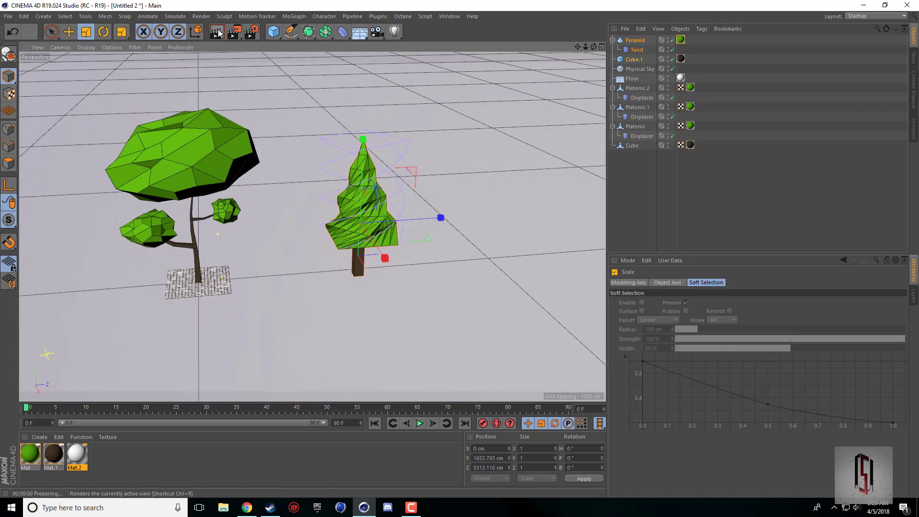
click(220, 32)
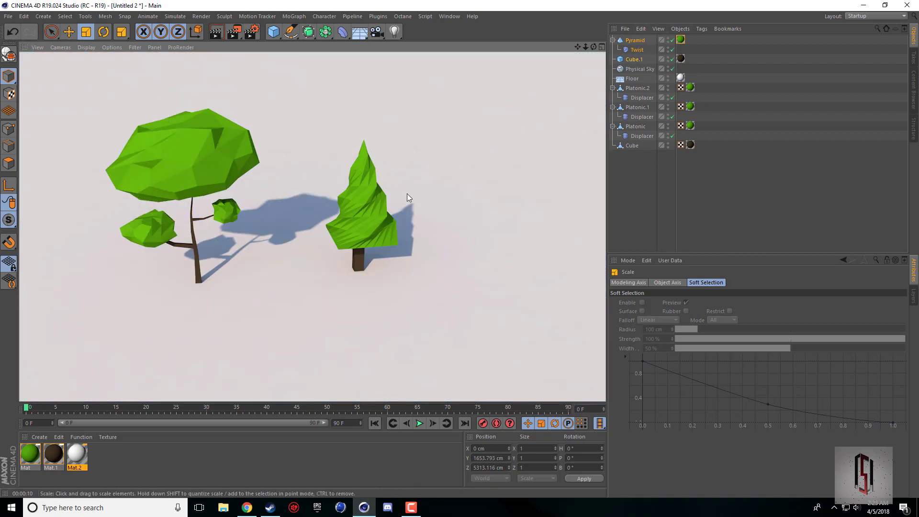
- Add a cube and move it clear of the branching tree, to about -3958 cm on Z
drag(579, 47, 797, 33)
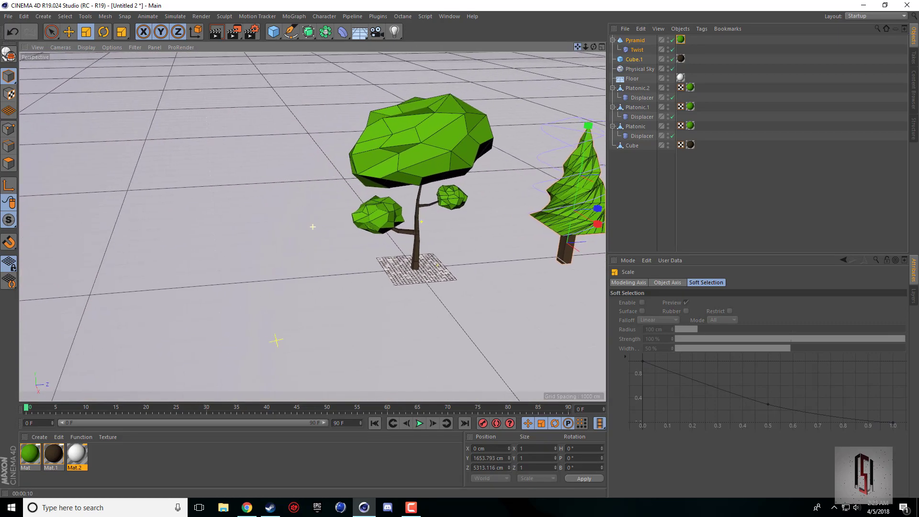
click(273, 31)
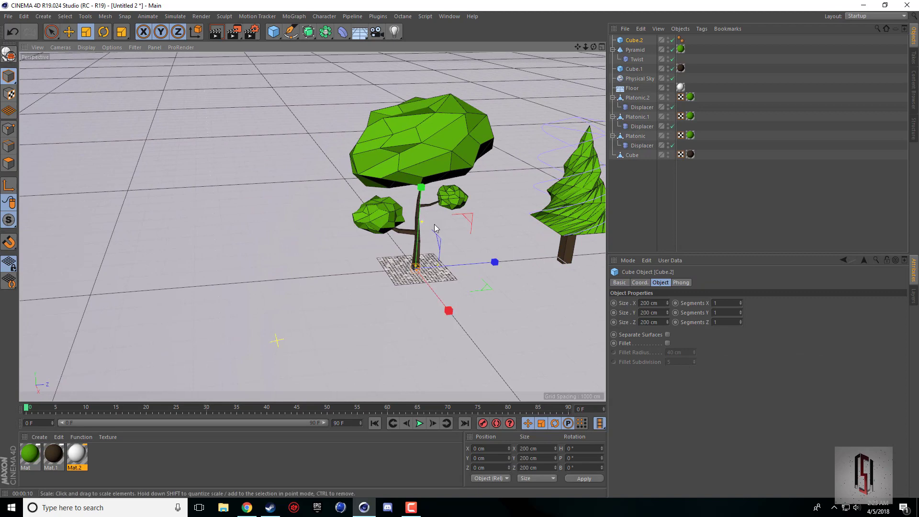
click(68, 31)
drag(470, 273, 349, 268)
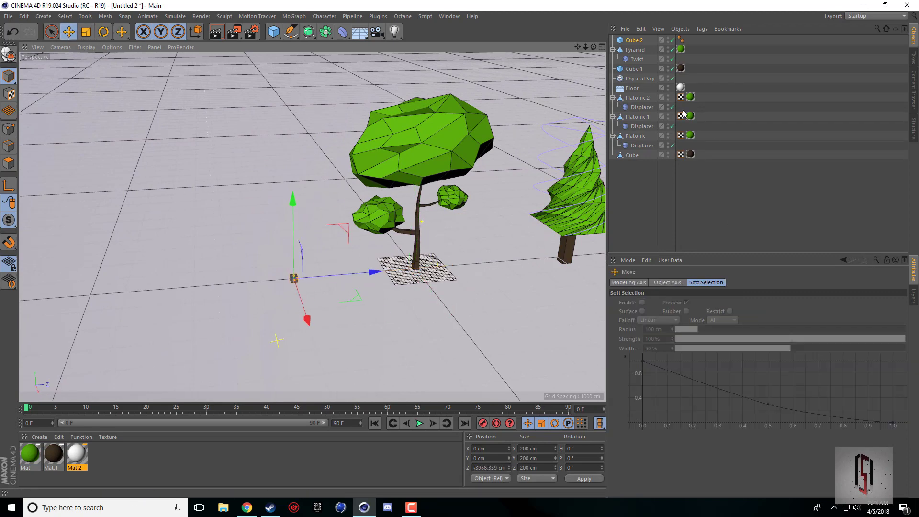
- Set the new cube's Y size to 1000 cm and raise it to about 472 cm
click(634, 43)
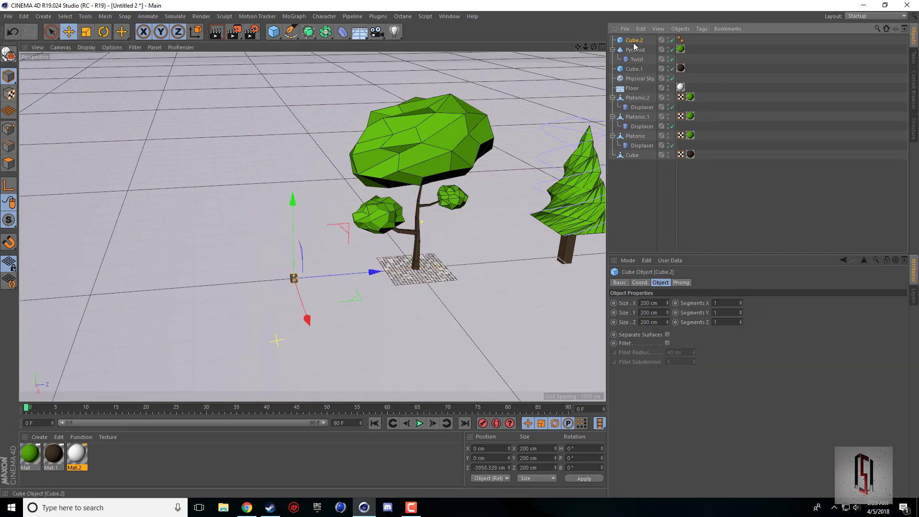
click(661, 313)
text(10)
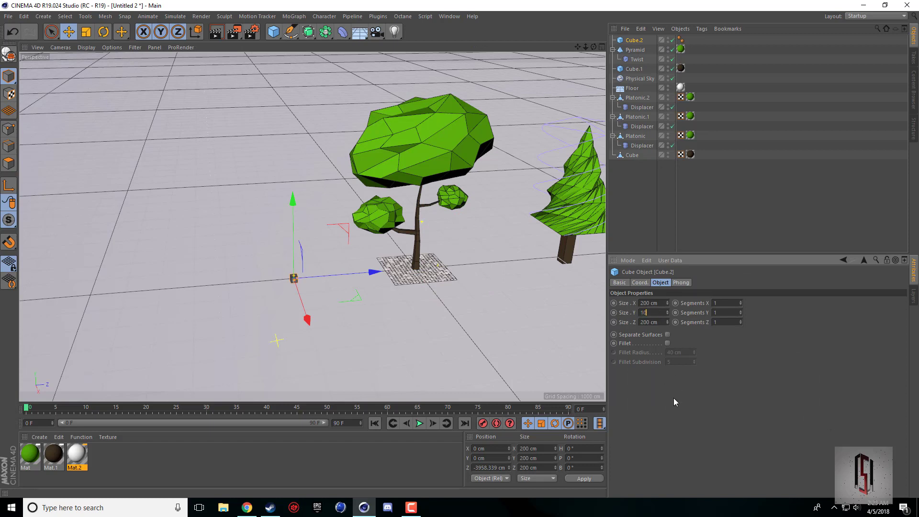
text(00)
key(Return)
mouse_move(291, 220)
mouse_down()
mouse_move(292, 199)
mouse_move(291, 209)
mouse_up()
- Set the new trunk cube's Y size to 2000 cm and raise it to about 861 cm
click(662, 313)
text(15200)
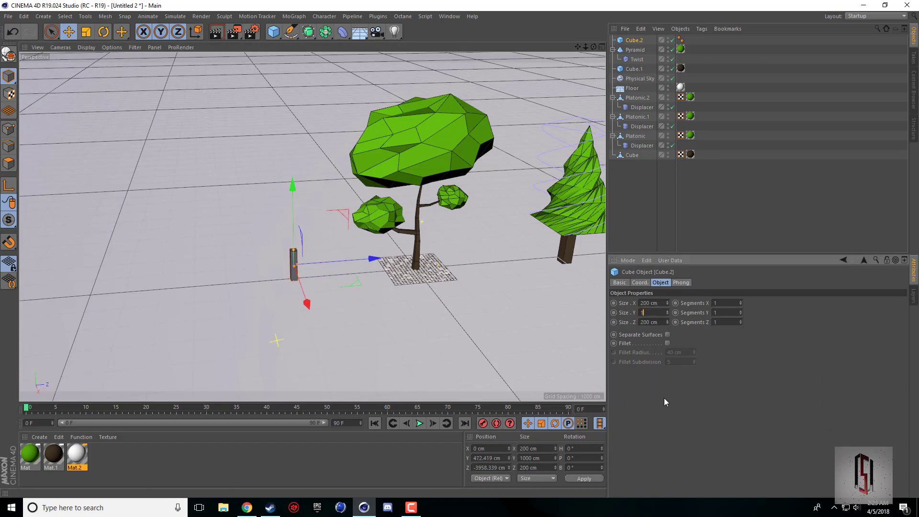
double_click(661, 310)
text(2000)
key(Return)
drag(294, 211, 295, 198)
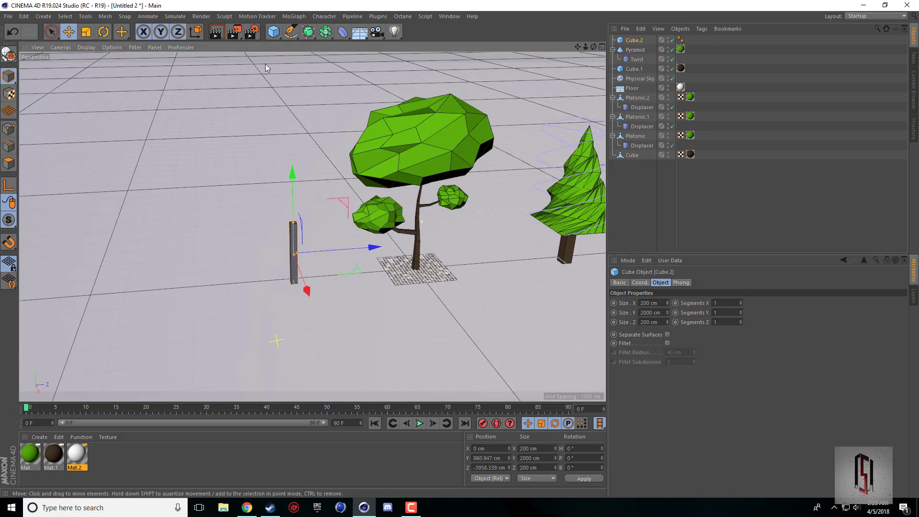
- Add a cone and place it at the new trunk's top, at about Y 1727 cm and Z -3971 cm
click(276, 35)
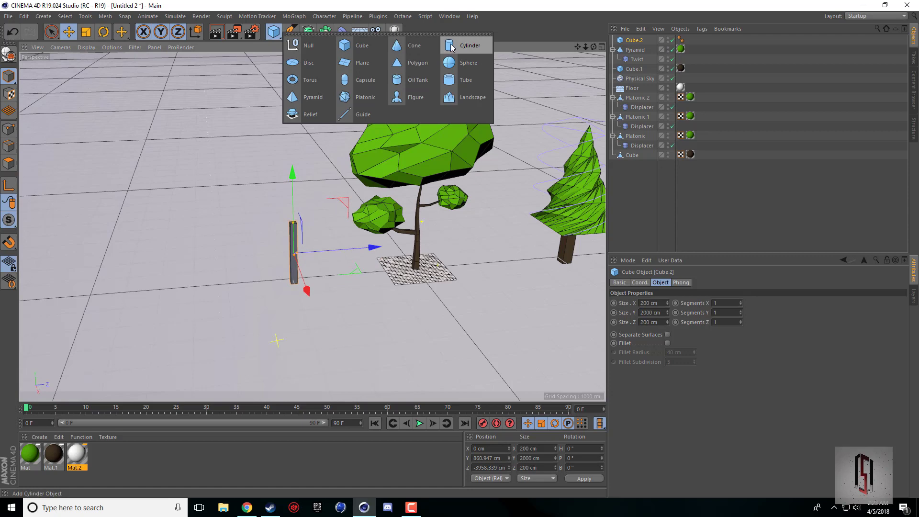
click(402, 45)
middle_click(410, 288)
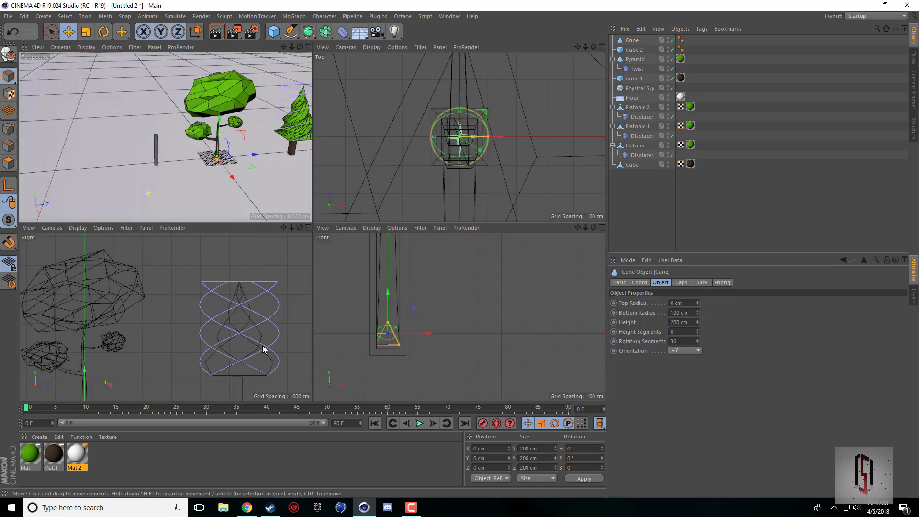
scroll(263, 346, down, 5)
drag(284, 228, 325, 220)
drag(247, 357, 214, 342)
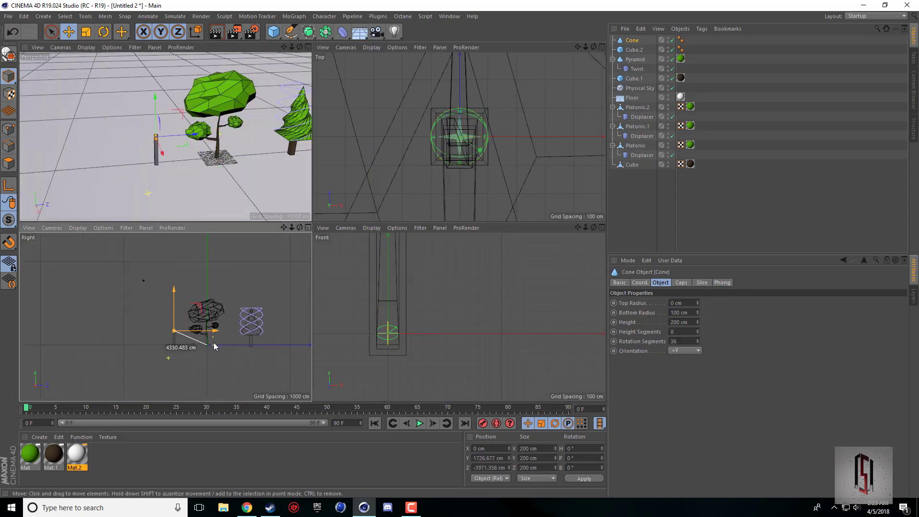
scroll(223, 303, up, 5)
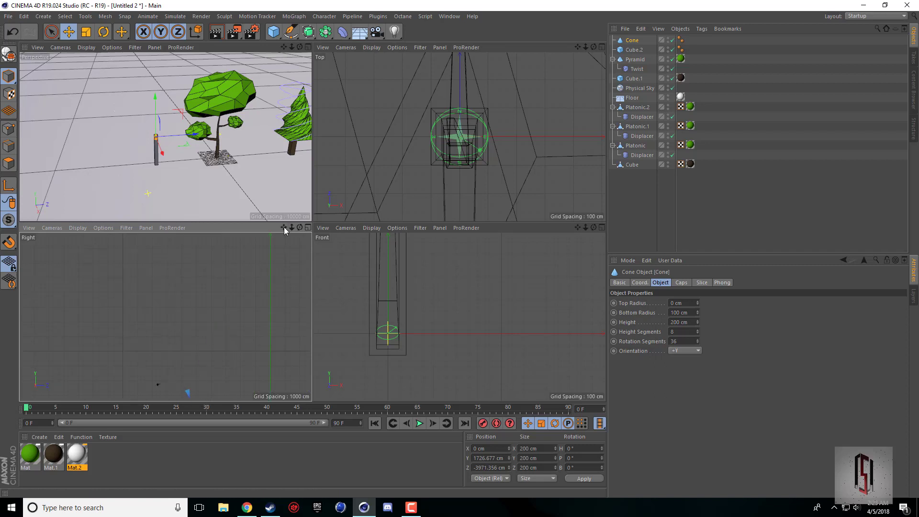
drag(284, 227, 282, 109)
scroll(213, 355, up, 10)
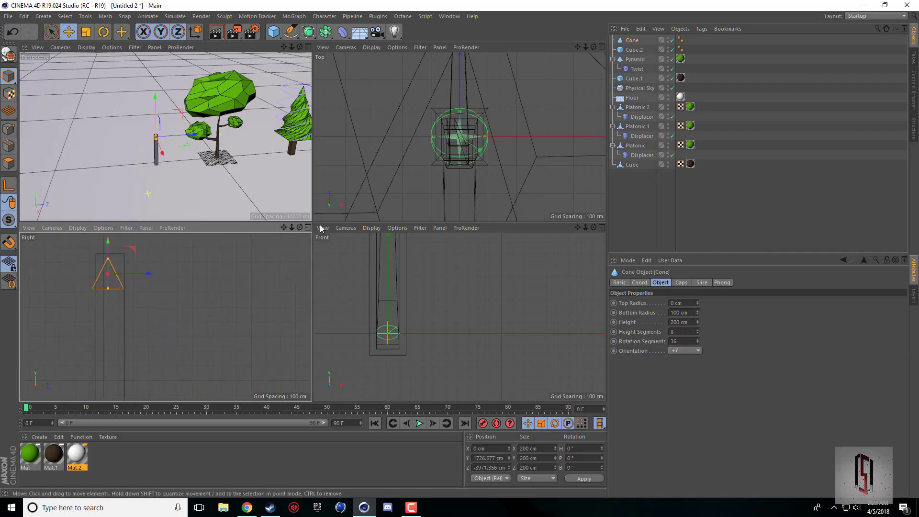
middle_click(280, 209)
- Set the cone's bottom radius to 1000 cm and its height to 2000 cm
drag(691, 313, 598, 348)
text(1000)
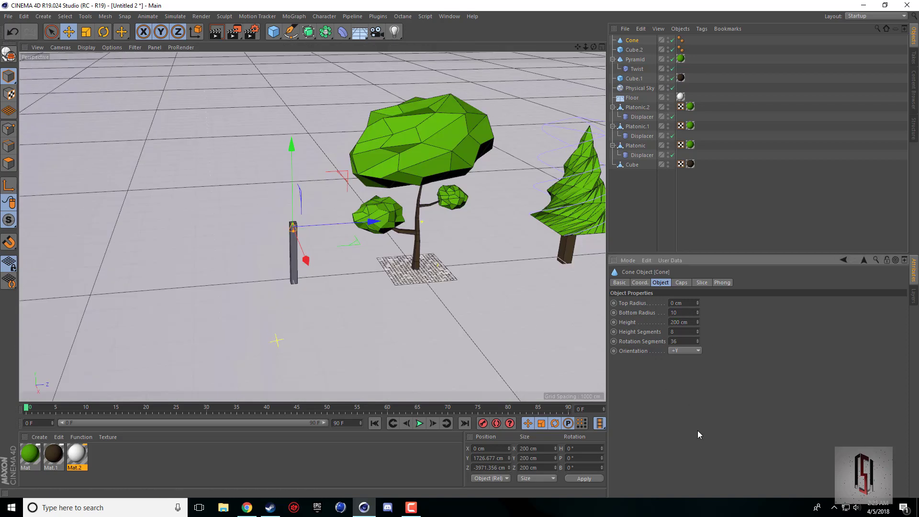
key(Return)
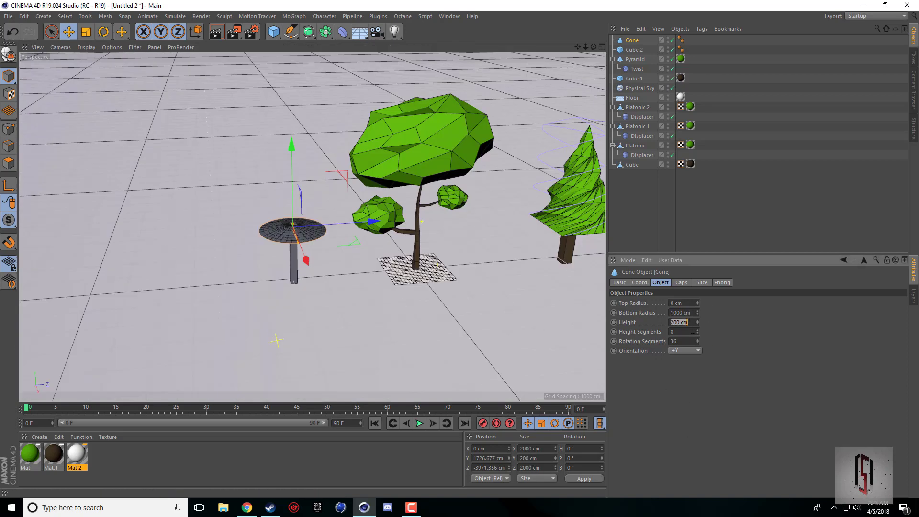
text(2000)
key(Return)
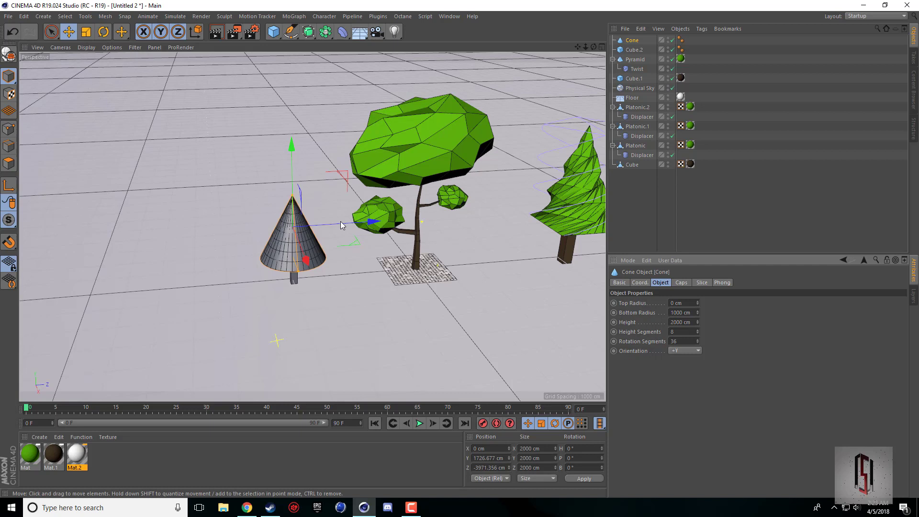
- Raise the cone to about Y 2137 cm and reshape it to about 1434 cm bottom radius and 1694 cm height
click(294, 197)
drag(295, 178, 300, 206)
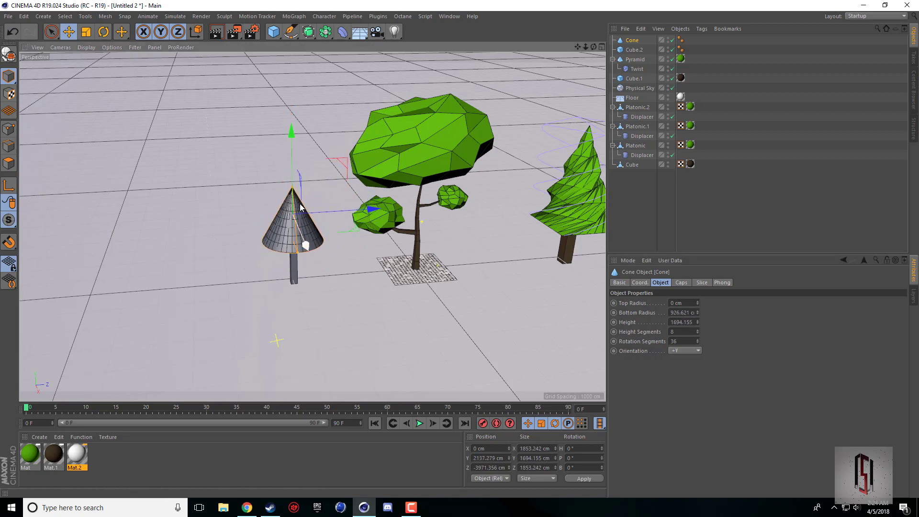
drag(305, 250, 292, 207)
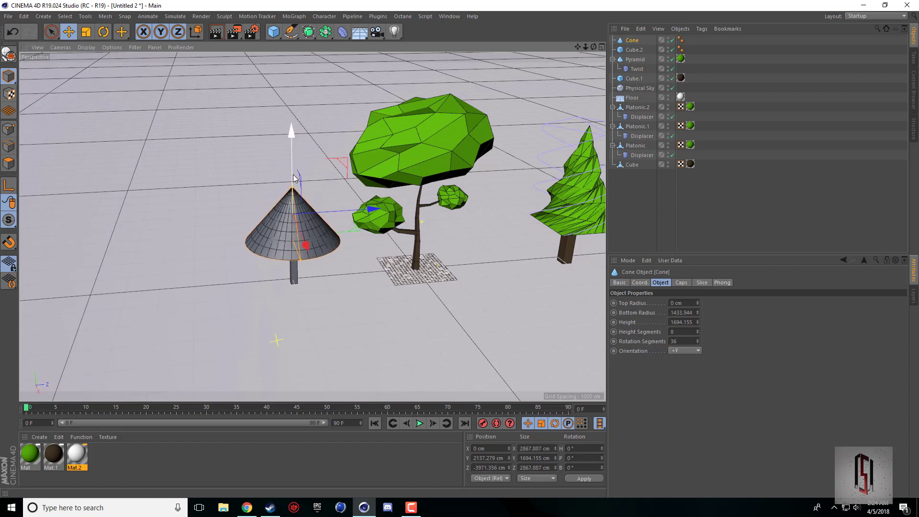
- Duplicate the cone as a second tier above it, with a bottom radius of about 1540 cm and height of about 1126 cm
drag(293, 175, 296, 137)
key(ctrl+c)
key(ctrl+v)
drag(300, 238, 300, 232)
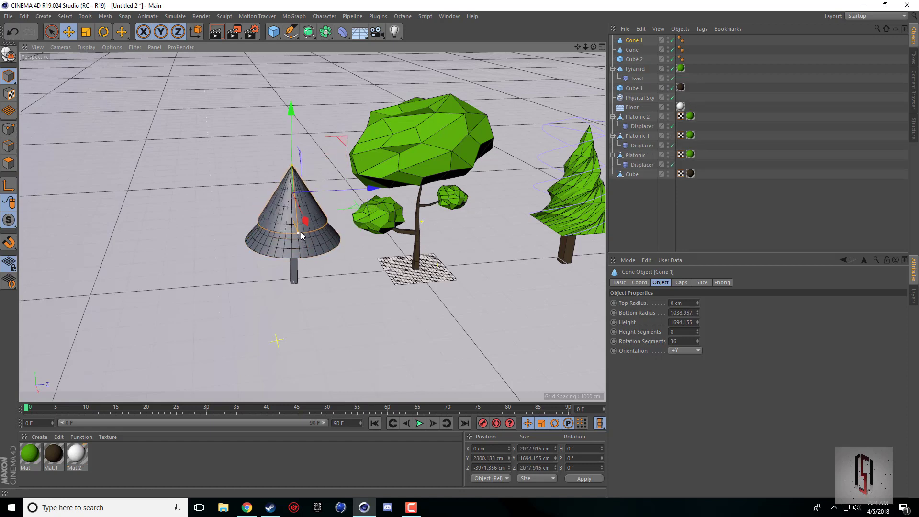
drag(292, 165, 293, 178)
drag(298, 221, 301, 227)
drag(292, 177, 292, 143)
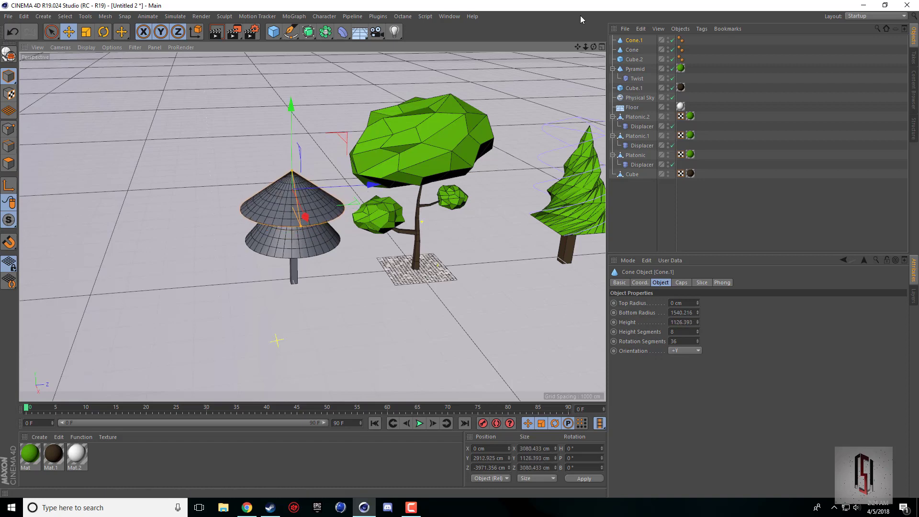
- Readjust the second cone tier's base radius, make it about 1581 cm high, and lower it to about Y 2646 cm
drag(594, 48, 542, 86)
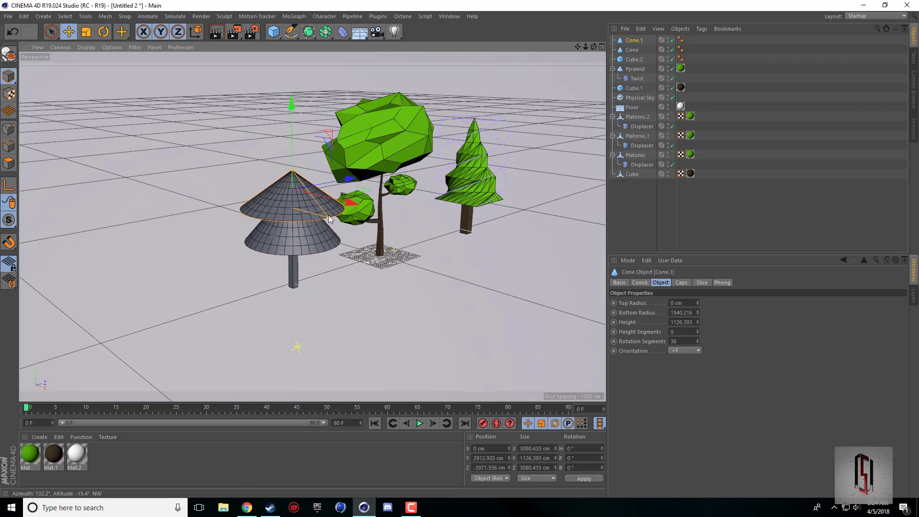
drag(329, 215, 320, 215)
mouse_move(291, 149)
mouse_down()
mouse_move(292, 172)
mouse_move(291, 145)
mouse_up()
drag(594, 48, 466, 159)
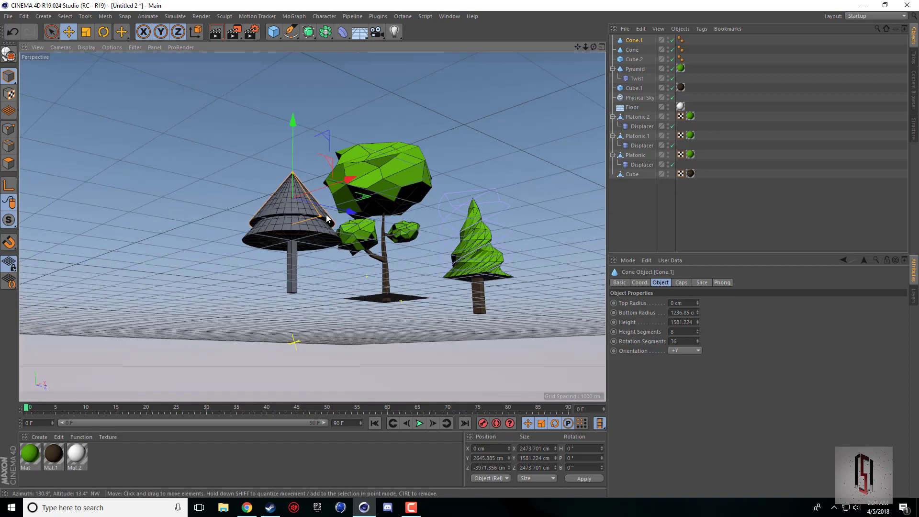
drag(317, 216, 328, 212)
- Duplicate the second tier as a third at about Y 3188 cm, about 1318 cm in both bottom radius and height
drag(593, 47, 578, 132)
key(ctrl+c)
key(ctrl+v)
drag(295, 140, 297, 122)
drag(320, 218, 317, 215)
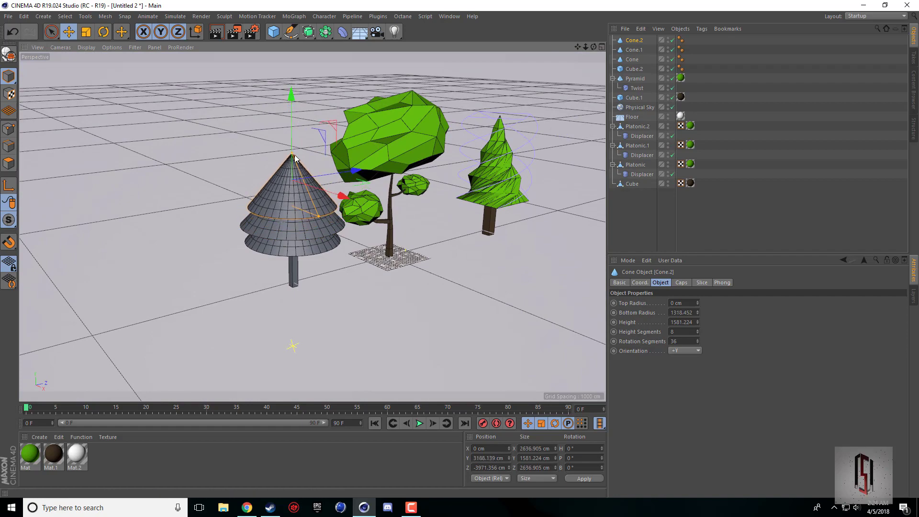
drag(293, 154, 294, 160)
- Duplicate the third cone tier, raise the copy to about Y 3757 cm, and reshape it with a narrower base
mouse_move(593, 47)
mouse_down()
mouse_move(586, 6)
mouse_move(577, 5)
mouse_move(583, 39)
mouse_up()
key(ctrl+c)
key(ctrl+v)
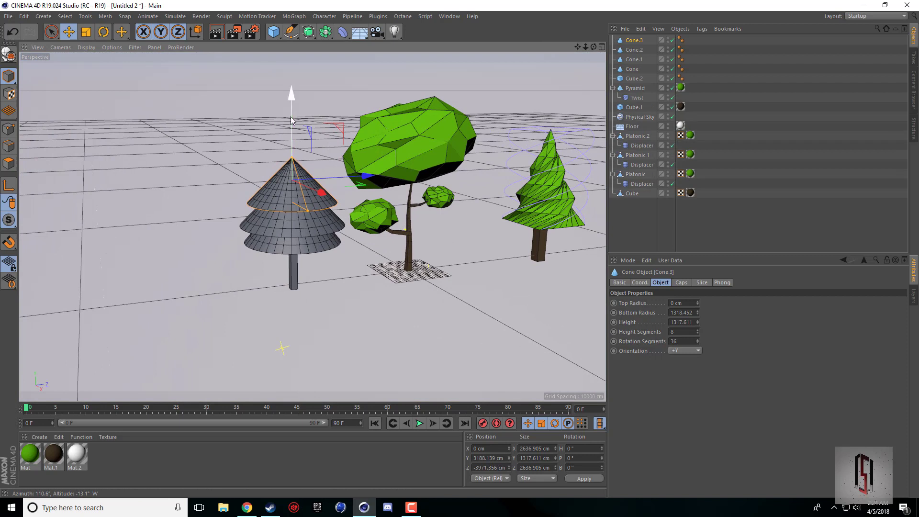
drag(296, 96, 295, 76)
drag(306, 187, 303, 188)
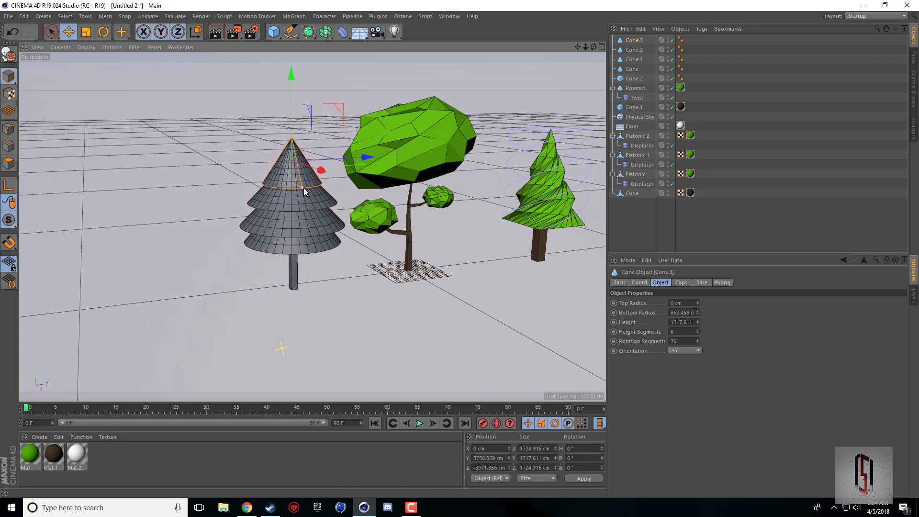
mouse_move(292, 139)
mouse_down()
mouse_move(294, 146)
mouse_move(298, 136)
mouse_up()
- Duplicate the fourth tier as a fifth at about Y 4362 cm, with about 713 cm bottom radius and 756 cm height
drag(592, 46, 360, 97)
ctrl+drag(292, 107, 299, 85)
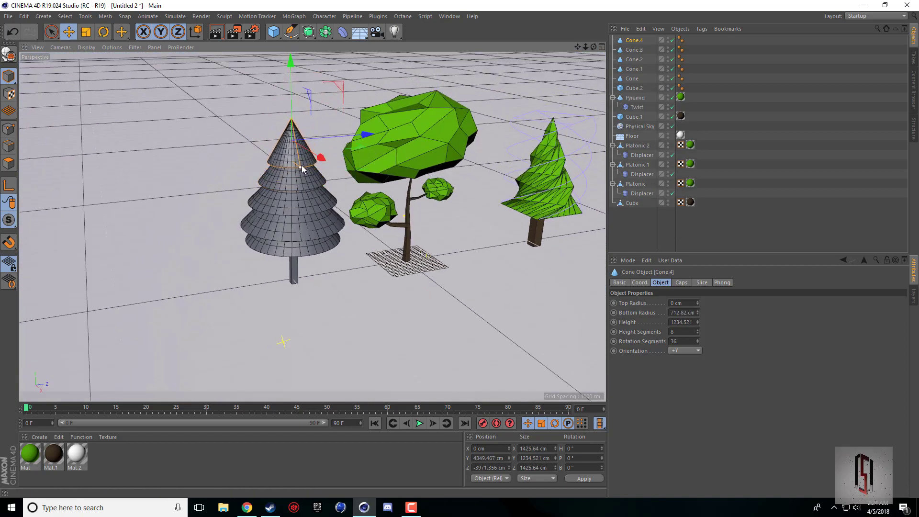
drag(301, 165, 296, 140)
- Duplicate the fifth cone tier, raise the copy to about Y 4735 cm, and narrow its base
drag(593, 46, 577, 87)
key(ctrl+c)
key(ctrl+v)
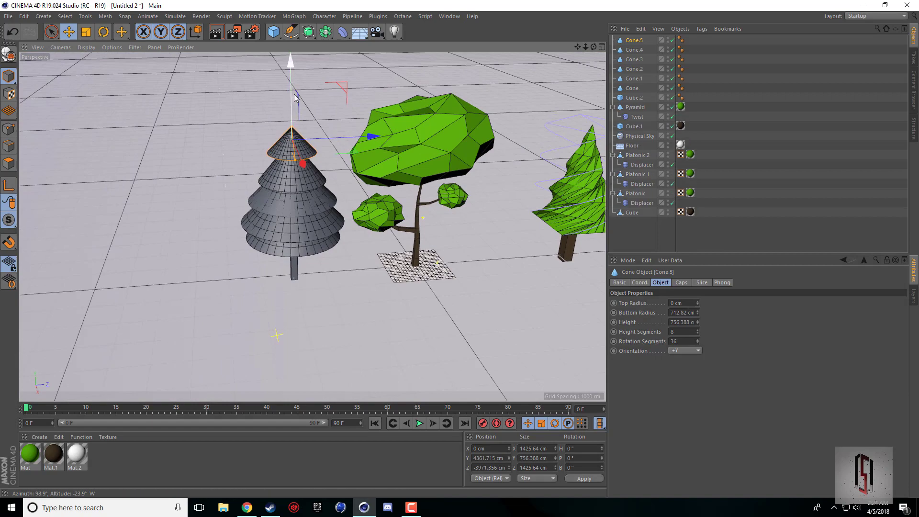
drag(294, 98, 296, 82)
scroll(487, 101, up, 3)
scroll(334, 115, up, 3)
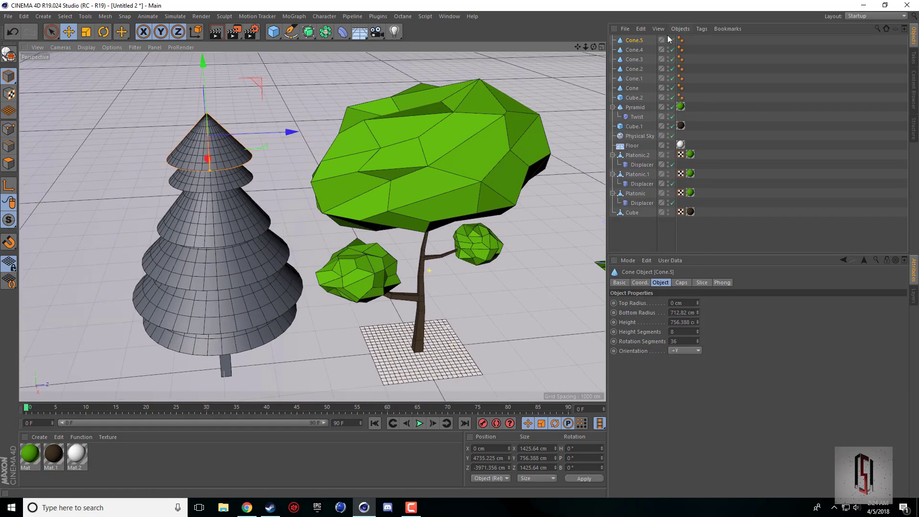
drag(593, 46, 677, 11)
drag(245, 159, 240, 158)
- Duplicate the sixth tier as the treetop at about Y 5165 cm, narrowing its bottom radius to about 413 cm
drag(210, 121, 210, 75)
key(ctrl+c)
key(ctrl+v)
drag(238, 135, 230, 136)
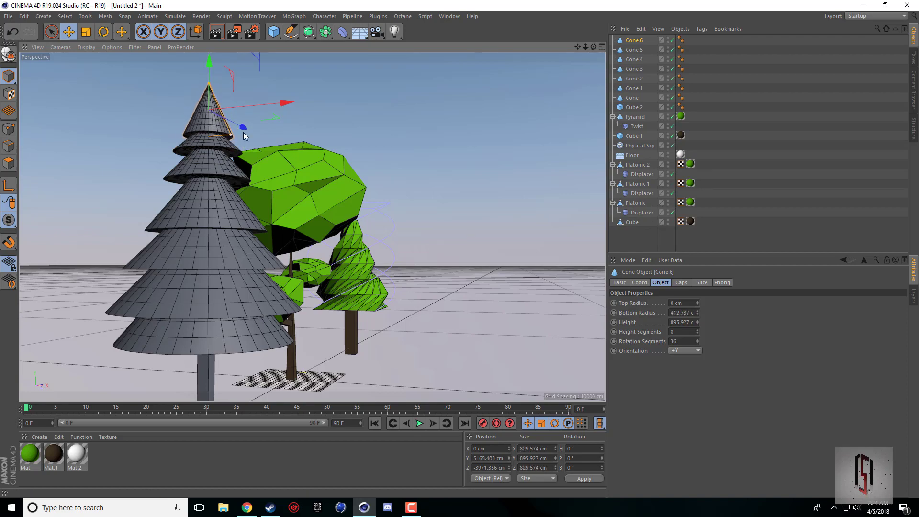
- Remove the Phong tags from all seven cone tiers and the tiered pine's trunk cube
middle_click(409, 164)
middle_click(259, 158)
scroll(448, 147, down, 3)
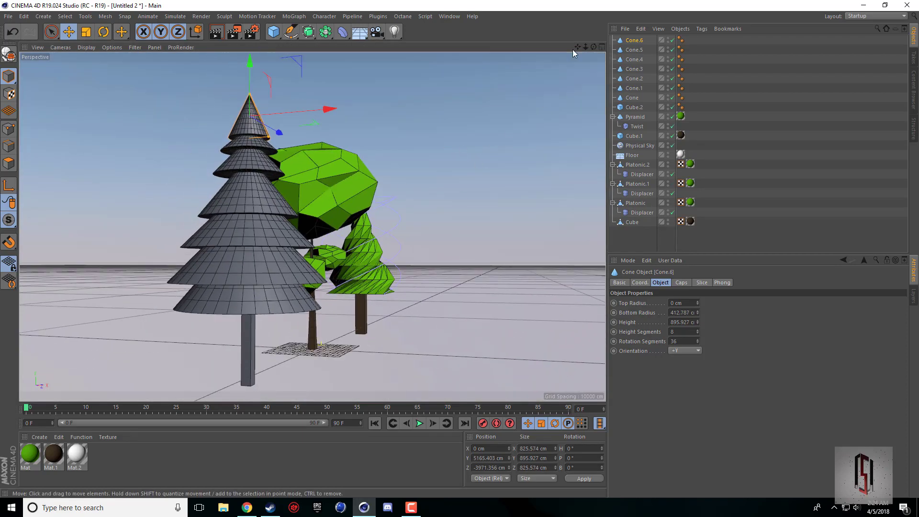
drag(594, 47, 544, 82)
scroll(255, 266, down, 3)
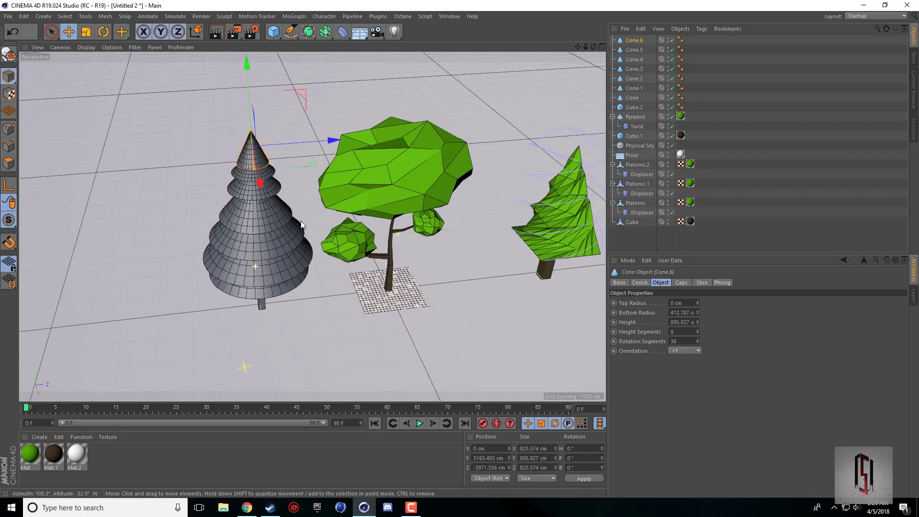
mouse_move(594, 47)
mouse_down()
mouse_move(602, 20)
mouse_move(603, 33)
mouse_up()
drag(682, 42, 688, 107)
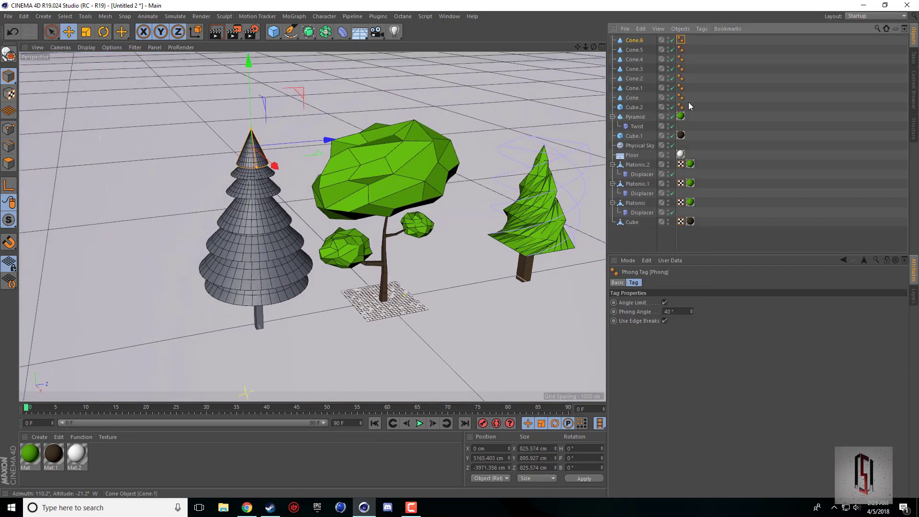
key(Delete)
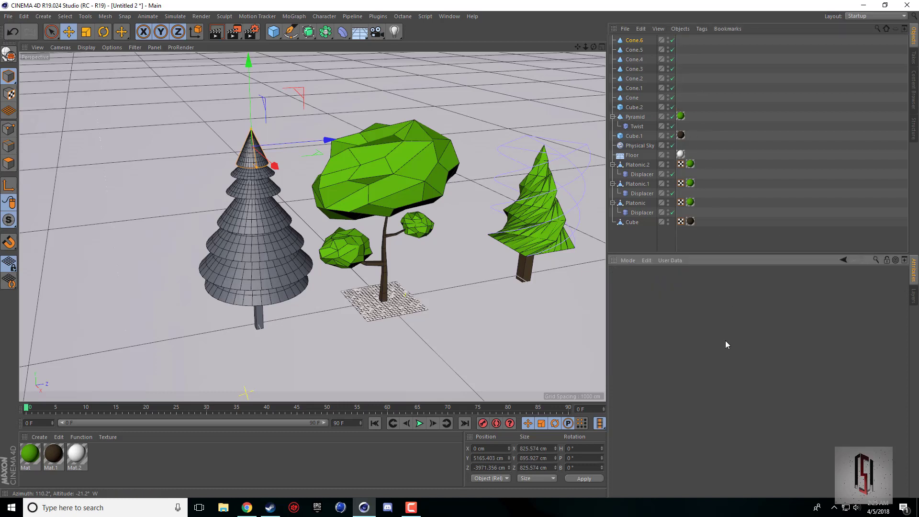
- Reduce the rotation segments of all seven cone tiers together to 9 for a faceted low-poly look
click(629, 42)
shift+click(632, 98)
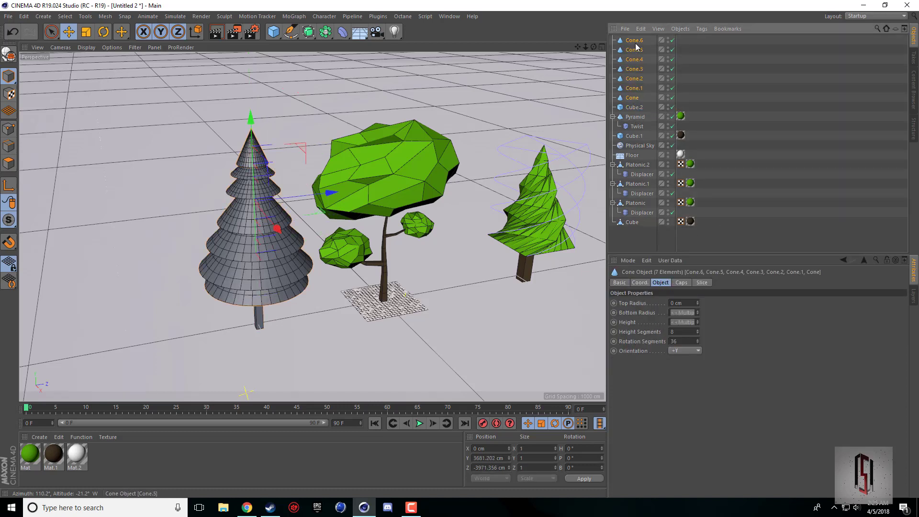
drag(698, 342, 698, 355)
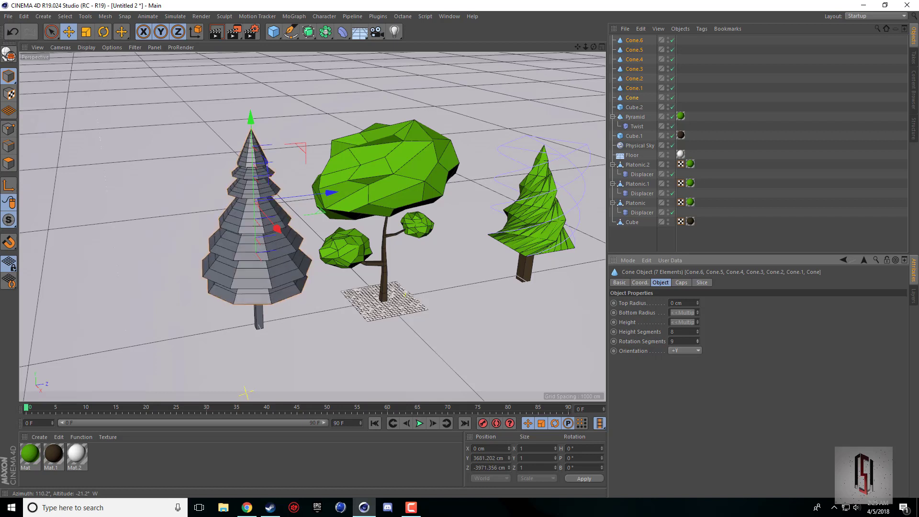
click(421, 352)
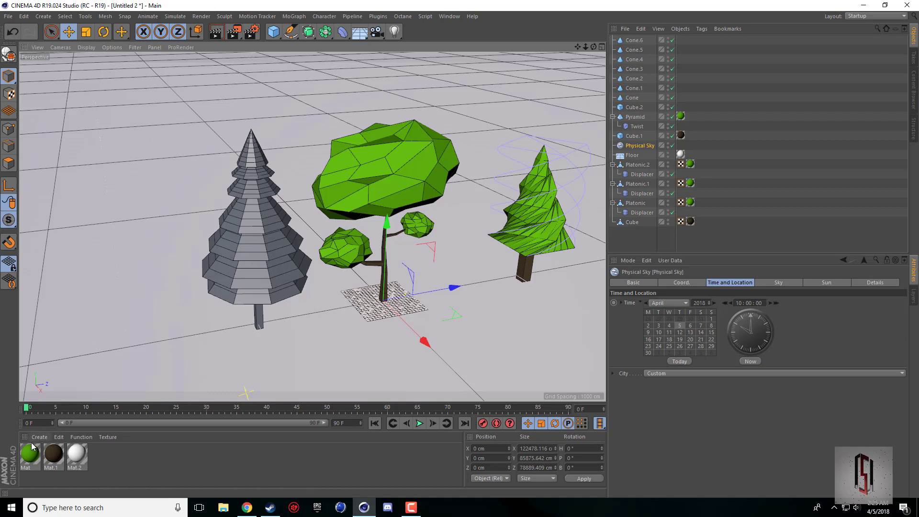
- Apply the green Mat material to all seven cone tiers and the dark brown Mat.1 to their trunk cube
drag(649, 44, 680, 70)
ctrl+drag(680, 71, 680, 98)
drag(52, 451, 255, 318)
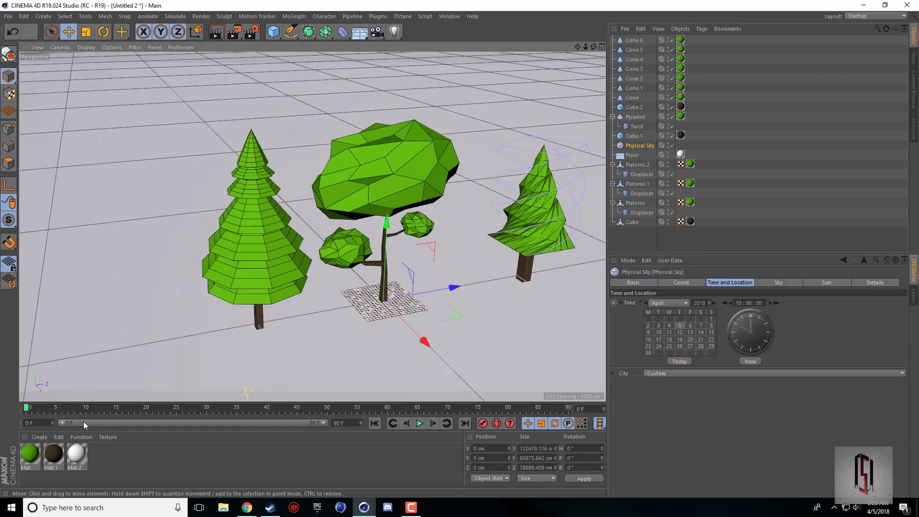
- Render the region around the snowy pine in the Untitled 1 scene as a reference, and return to Untitled 2
click(450, 16)
click(460, 251)
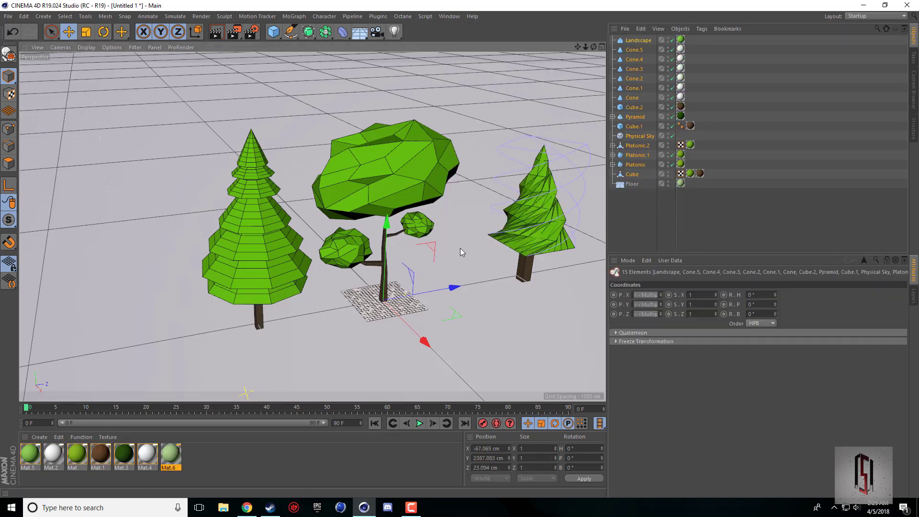
drag(234, 37, 263, 40)
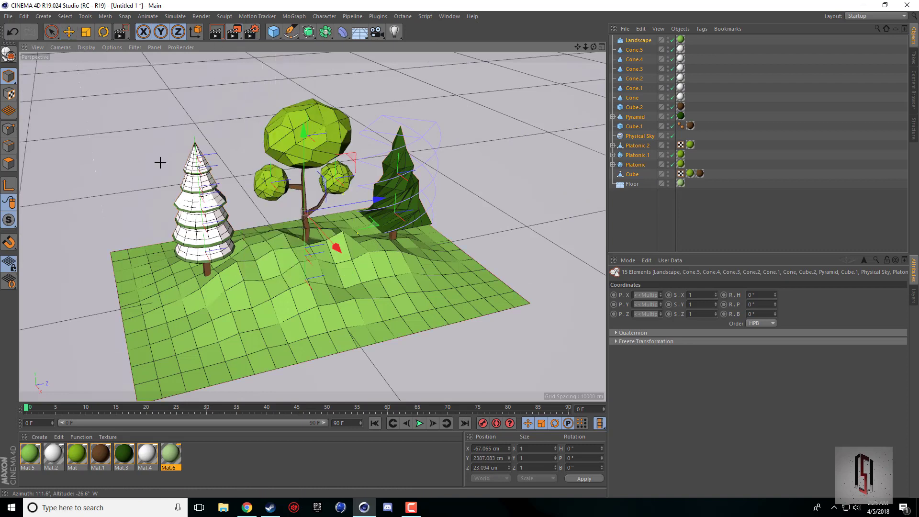
drag(150, 137, 245, 302)
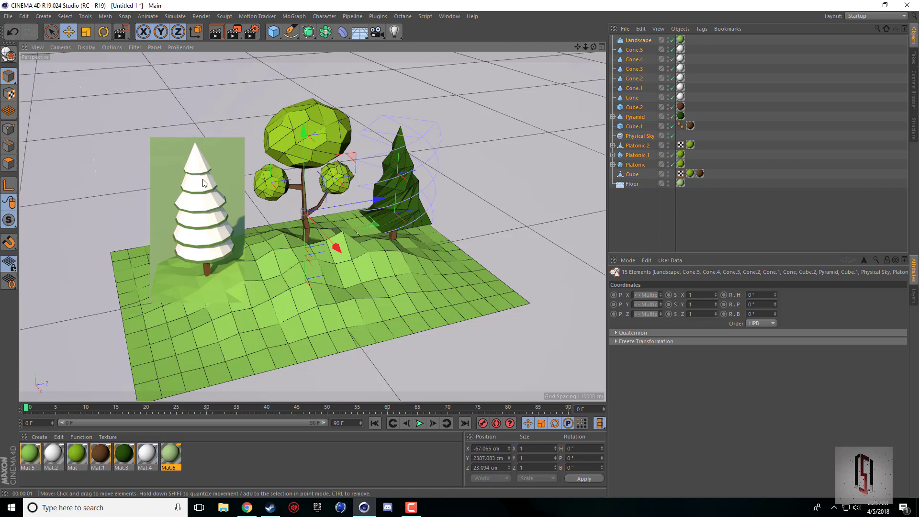
click(443, 17)
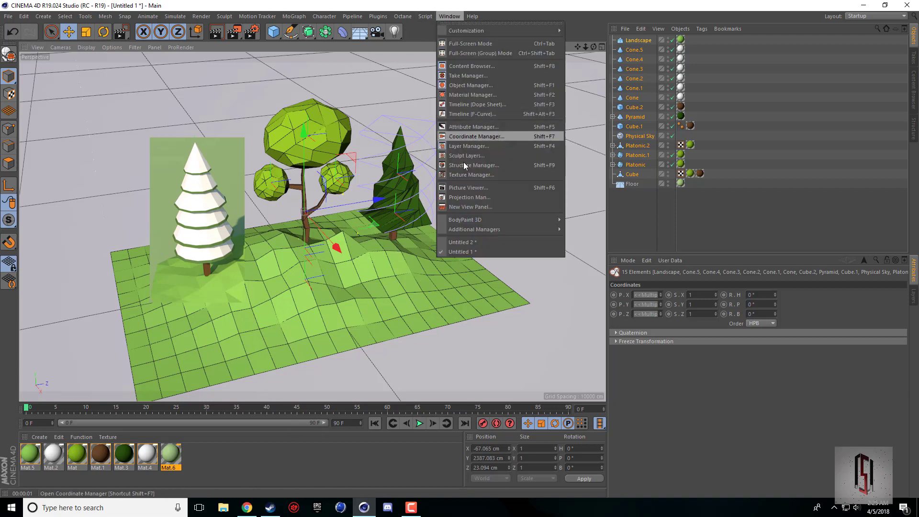
click(469, 243)
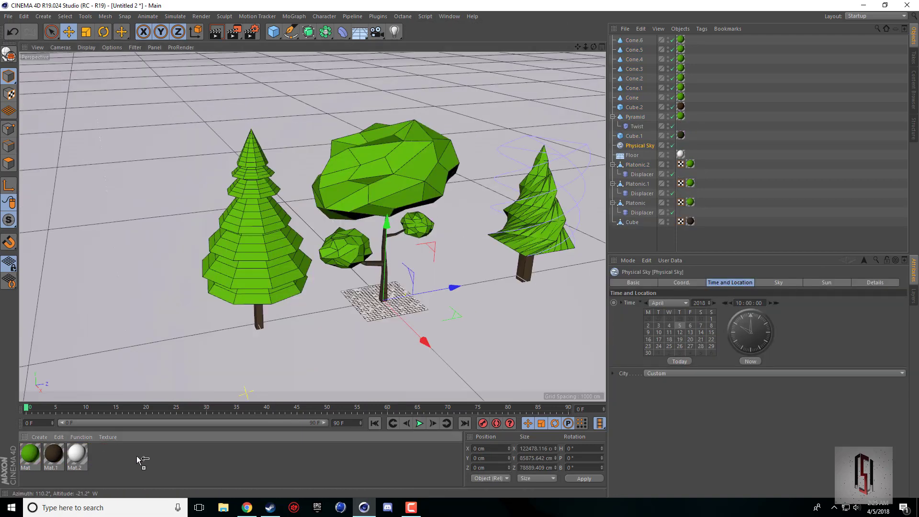
- Duplicate the green material as Mat.3 and load a Gradient shader of type 2D - V into its color texture
click(106, 458)
double_click(106, 458)
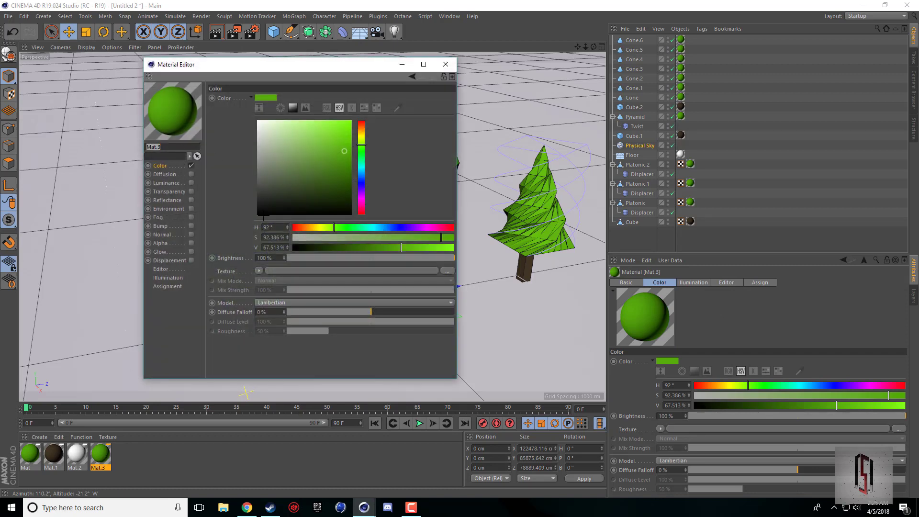
click(258, 270)
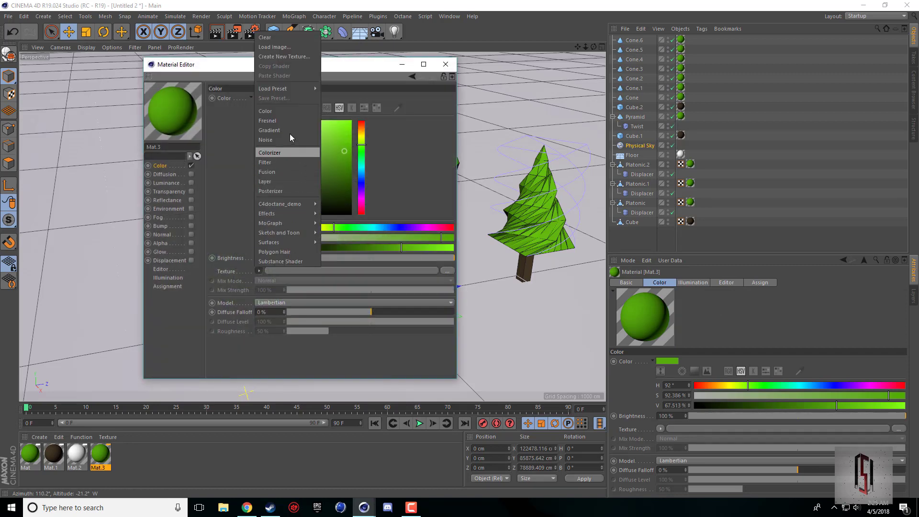
click(289, 129)
click(269, 295)
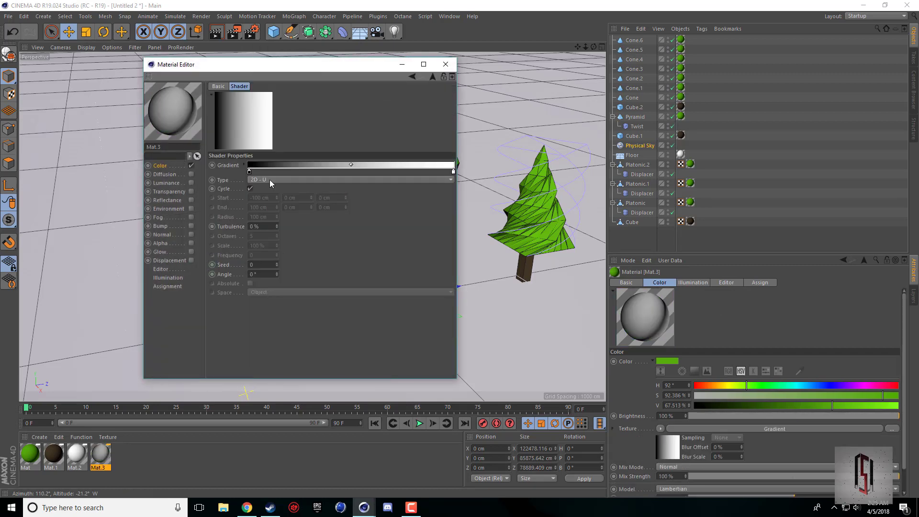
click(269, 181)
click(271, 194)
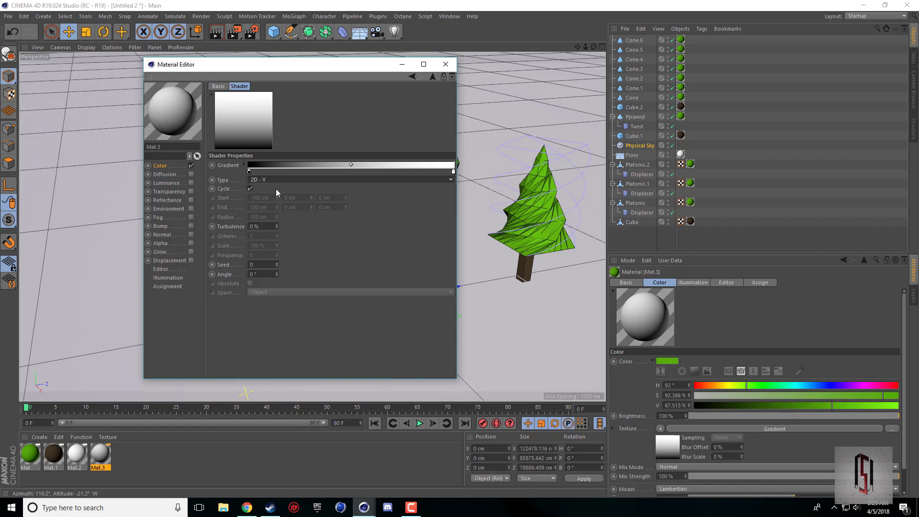
- Recolor the gradient's black starting knot to a dark green
double_click(248, 172)
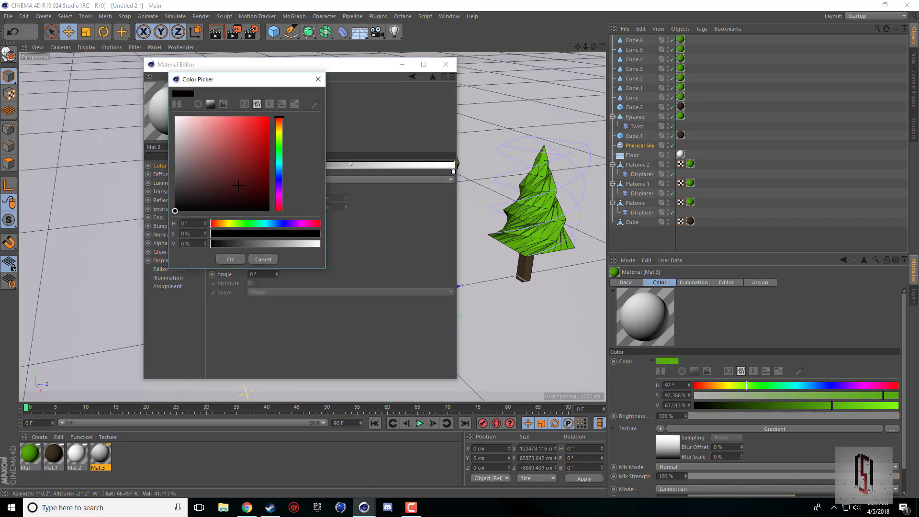
drag(266, 85, 418, 124)
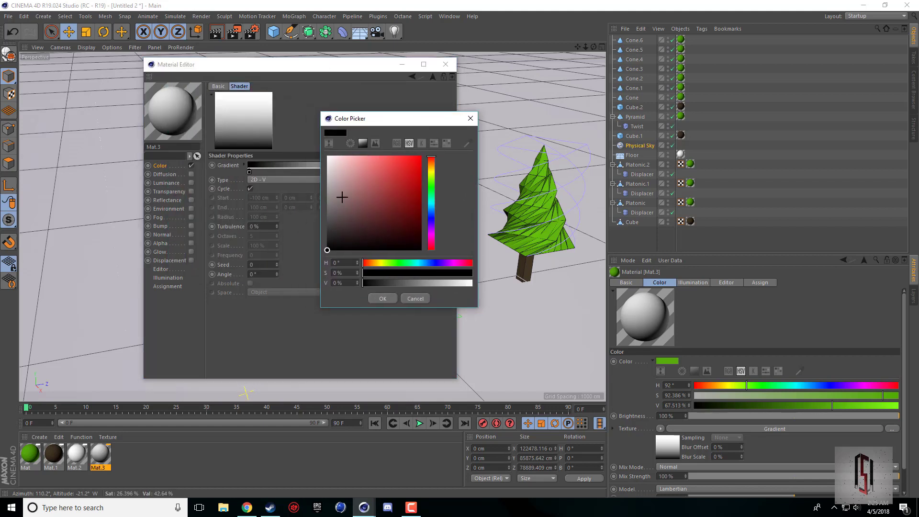
mouse_move(334, 201)
mouse_down()
mouse_move(329, 161)
mouse_move(375, 181)
mouse_move(360, 198)
mouse_move(399, 207)
mouse_up()
click(431, 188)
click(389, 301)
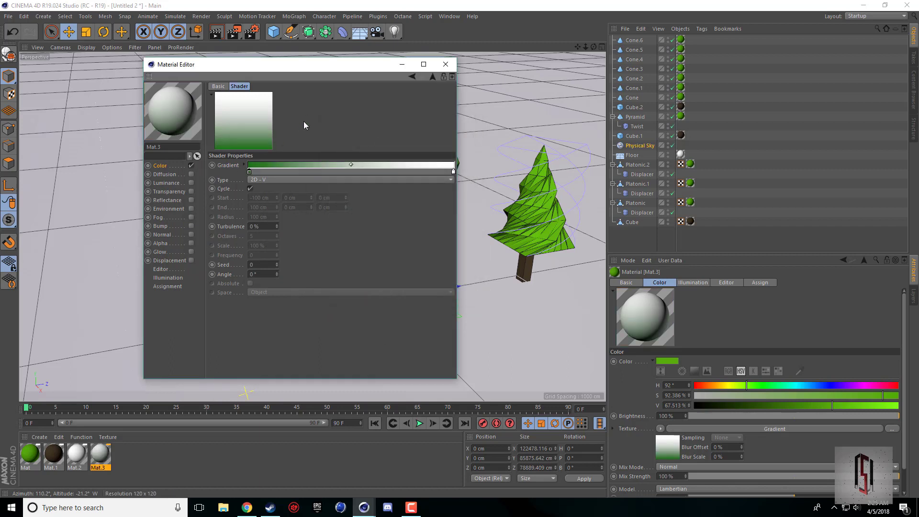
- Rearrange the gradient's knots into a sharp split, a narrow green band at the start and white for the rest, and close the editor
click(257, 181)
click(257, 183)
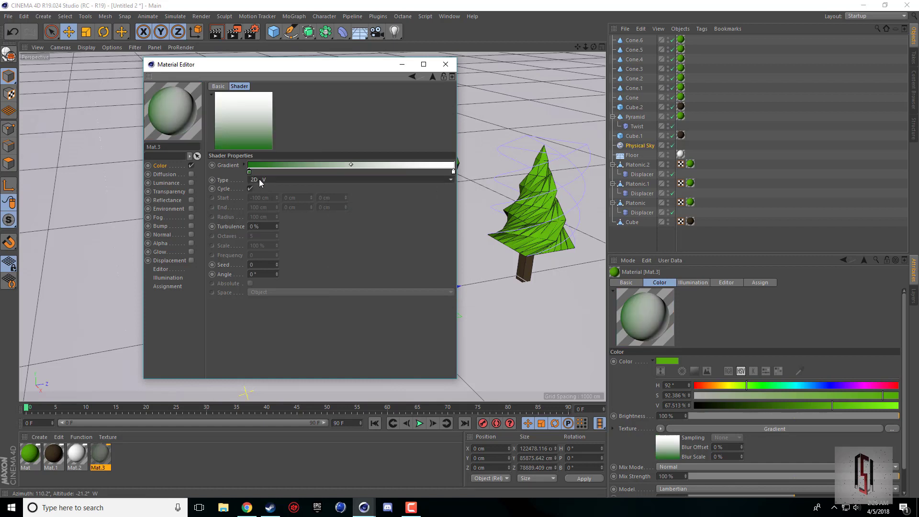
double_click(249, 171)
click(327, 77)
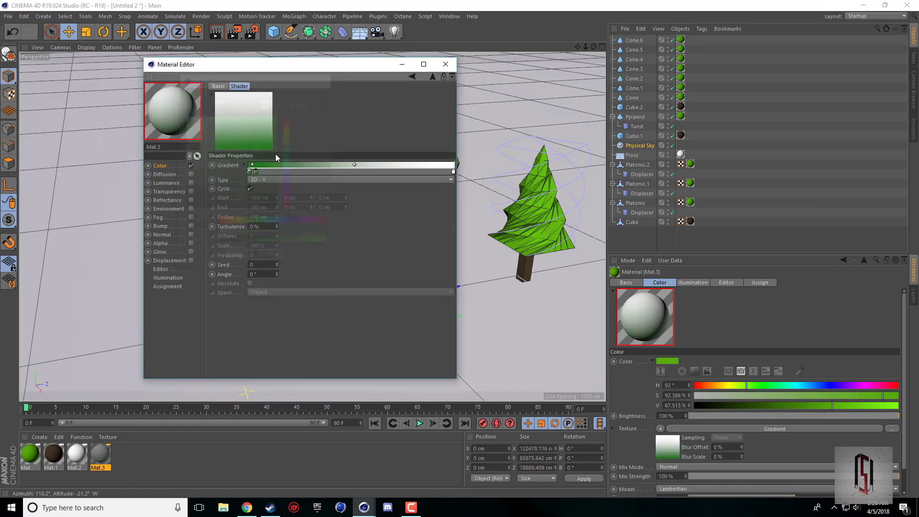
drag(256, 171, 250, 174)
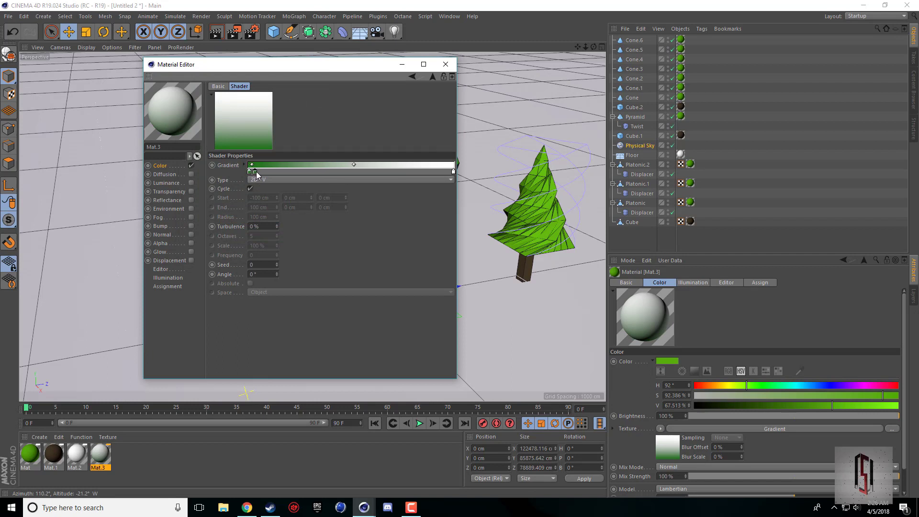
drag(252, 167, 256, 168)
drag(453, 172, 275, 174)
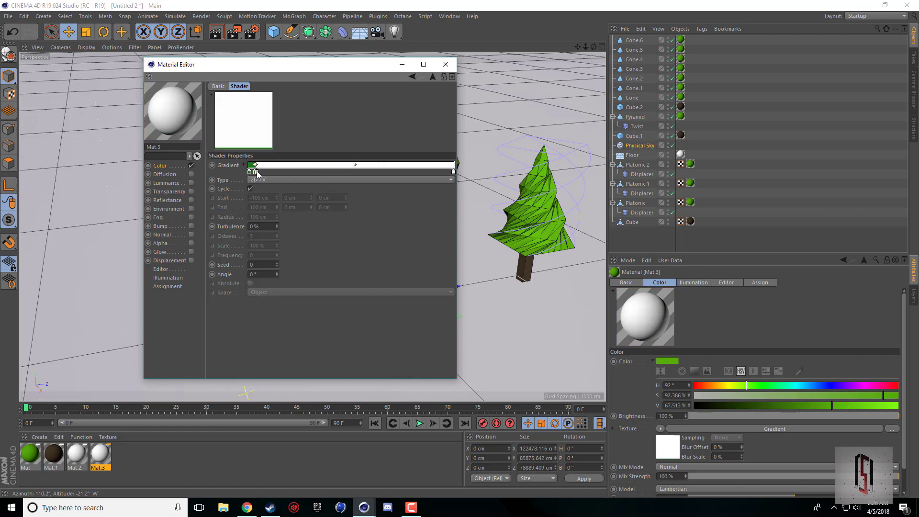
drag(257, 172, 274, 173)
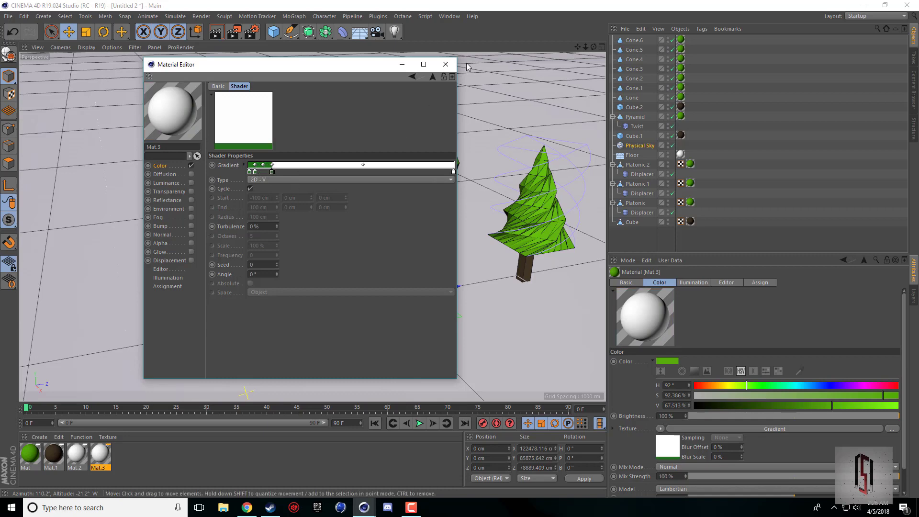
click(446, 64)
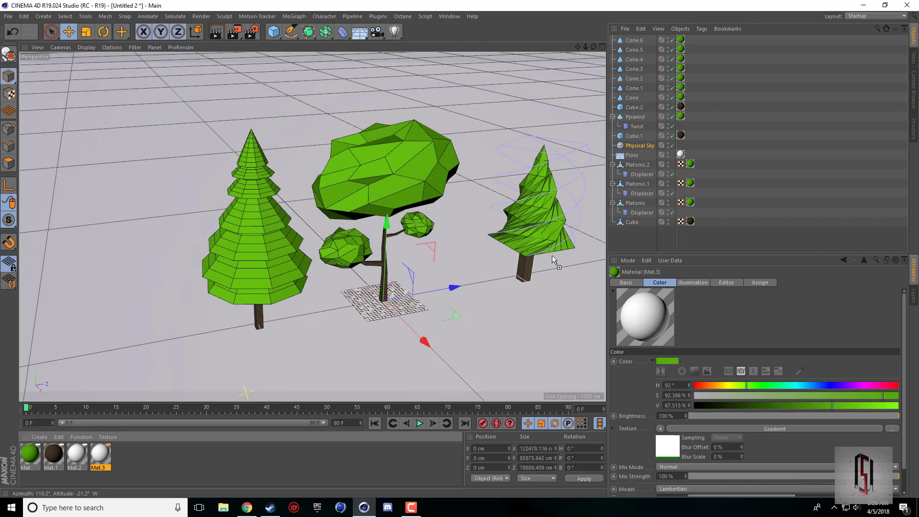
- Apply the green-and-white gradient material Mat.3 to each of the seven cone tiers, from the lowest to the treetop
drag(683, 100, 683, 101)
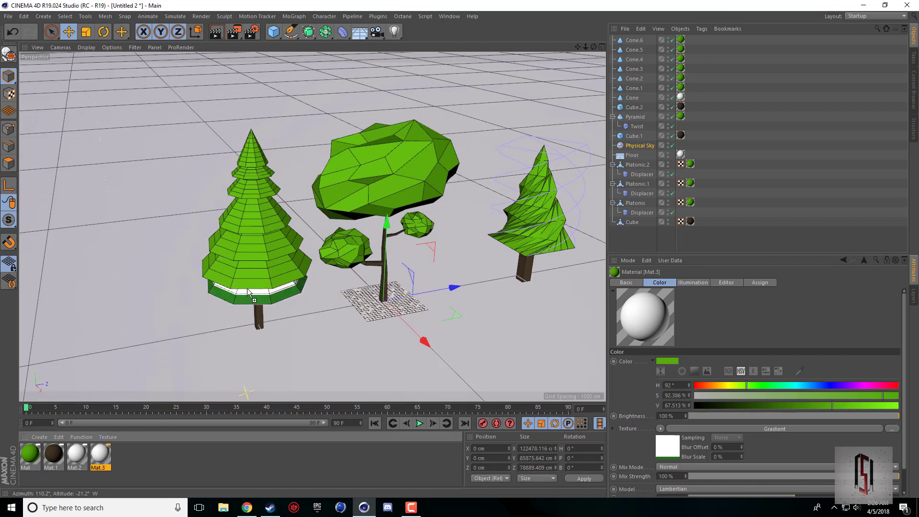
drag(248, 293, 249, 293)
drag(249, 254, 249, 254)
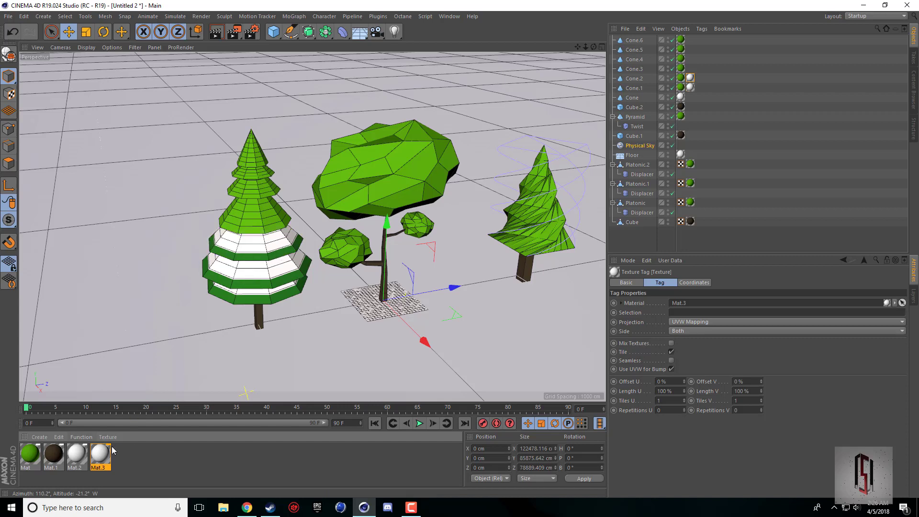
drag(255, 215, 243, 205)
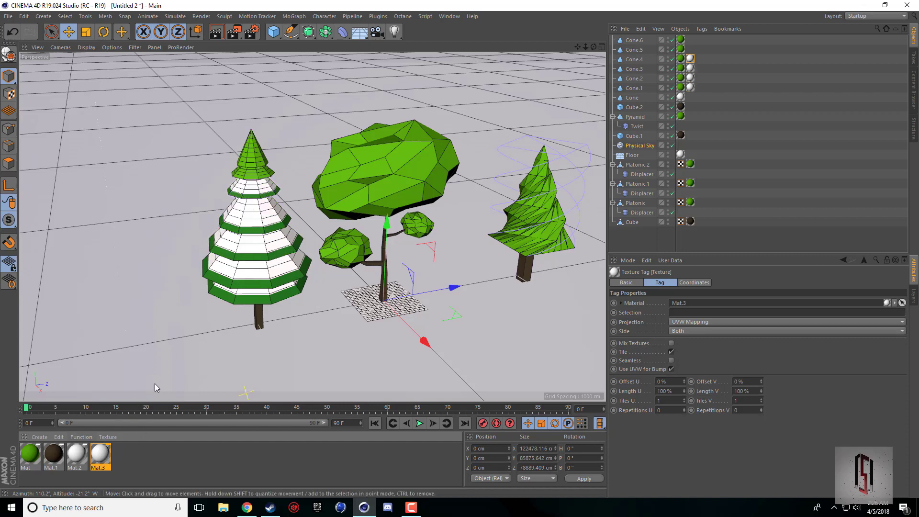
drag(261, 173, 261, 175)
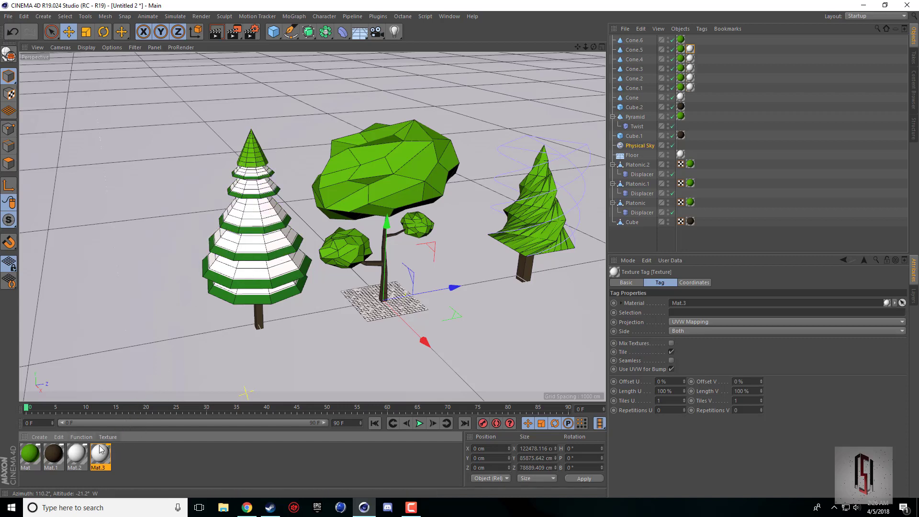
drag(259, 139, 259, 140)
- Frame all three trees in the perspective view and render the view
scroll(312, 226, down, 3)
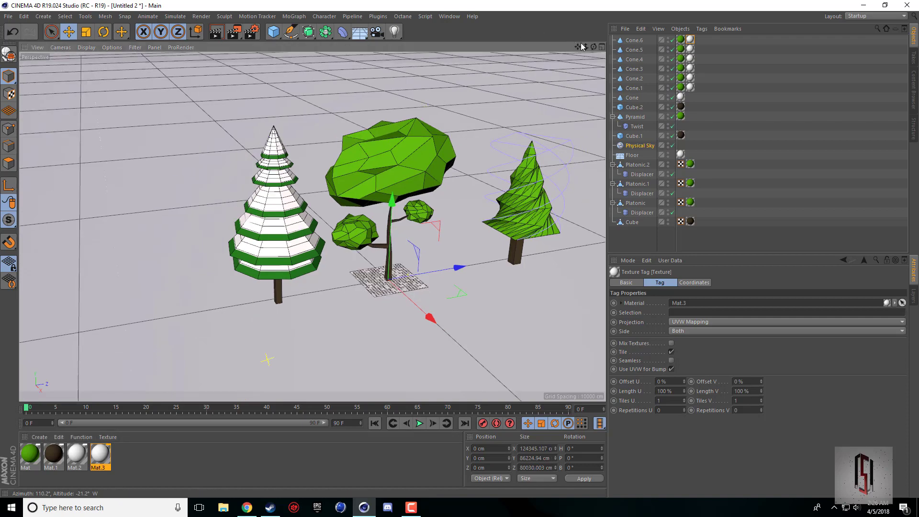
drag(578, 46, 528, 57)
click(215, 38)
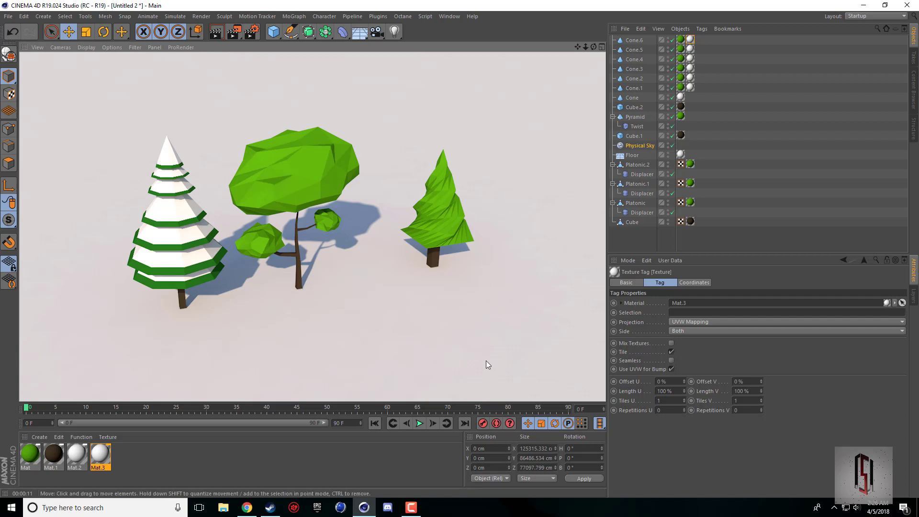
click(416, 507)
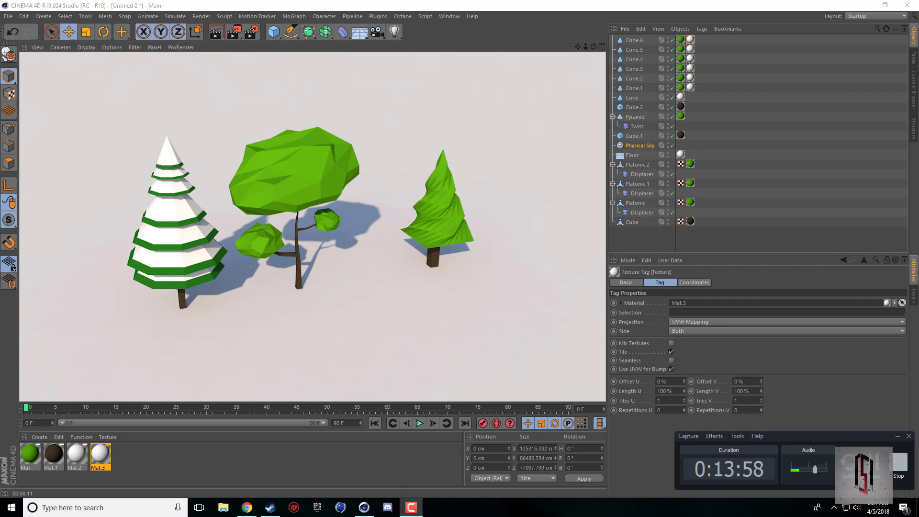